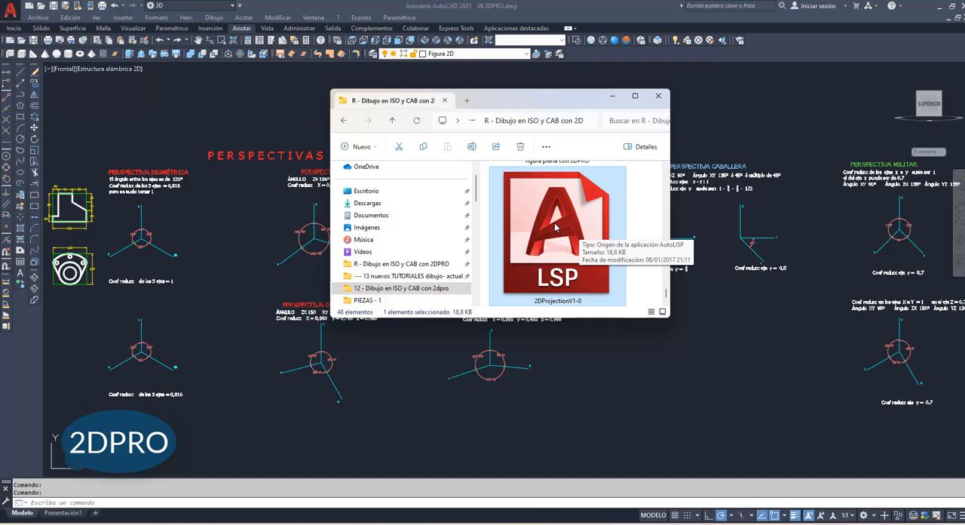
Step: Load the 2DProjectionV1-0 AutoLISP file from the folder window into the open drawing
drag(556, 226, 411, 375)
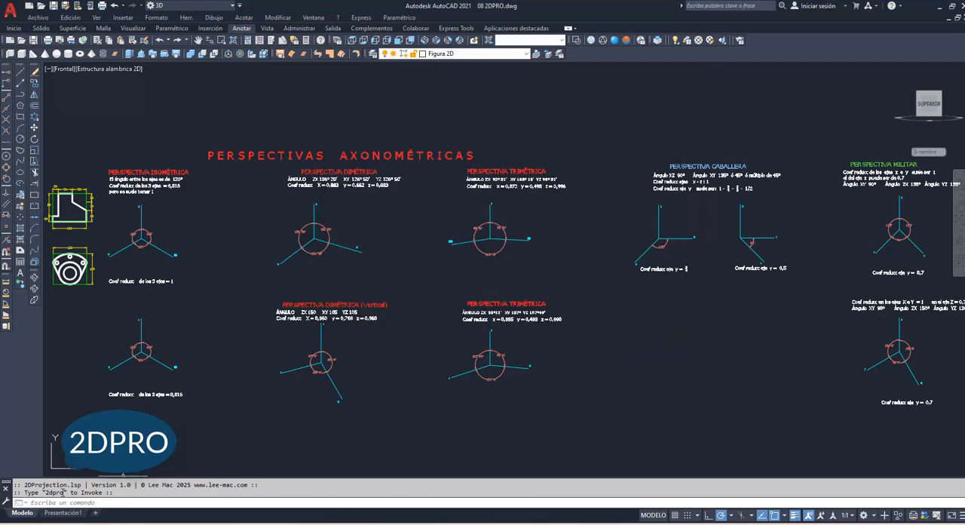
Step: Make aux the current layer for the auxiliary frames of the isometric perspective
click(233, 40)
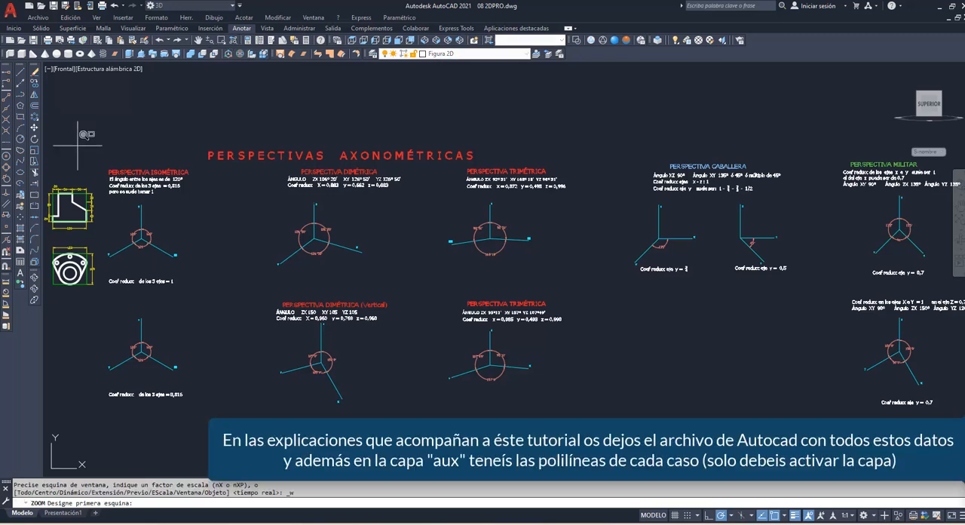
click(45, 159)
click(218, 329)
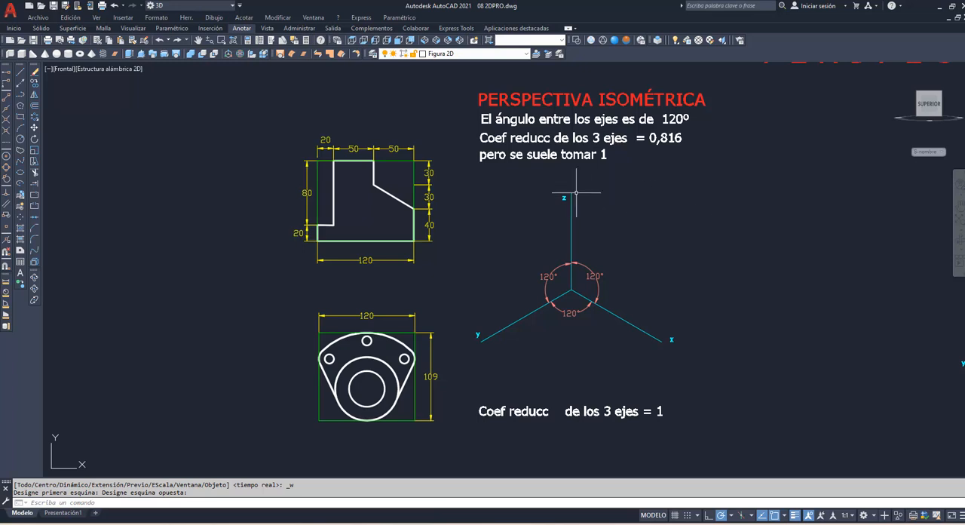
click(528, 53)
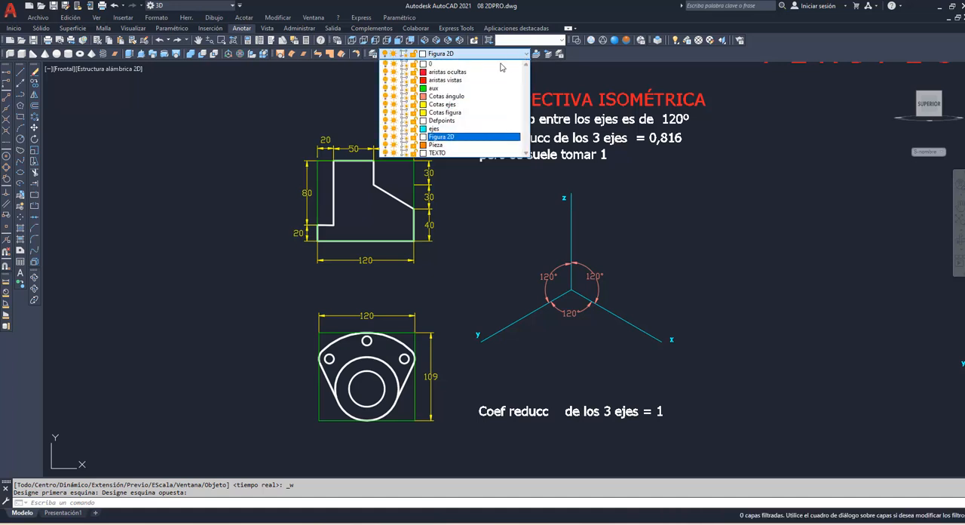
click(447, 88)
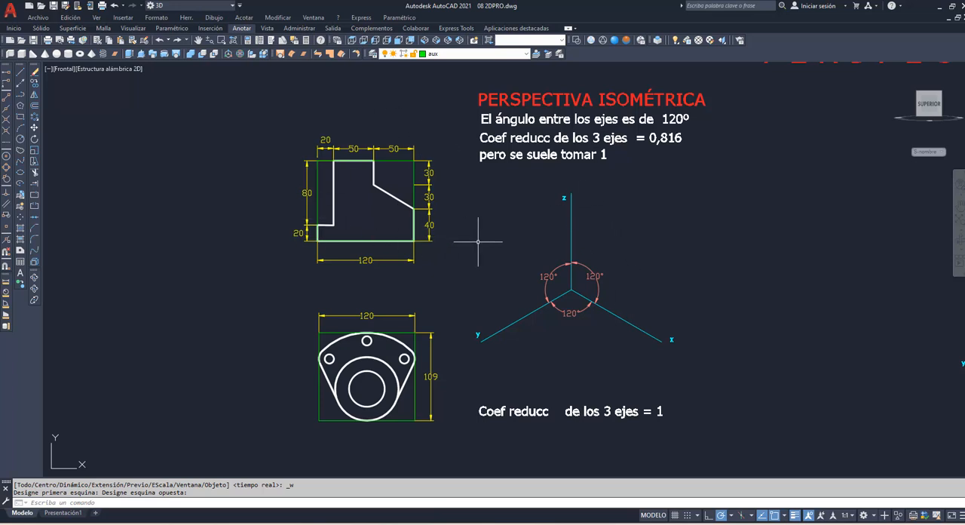
Step: Draw a closed polyline frame from the upper isometric axes' origin, 120 along the x axis and 100 high parallel to z
text(pol)
key(Return)
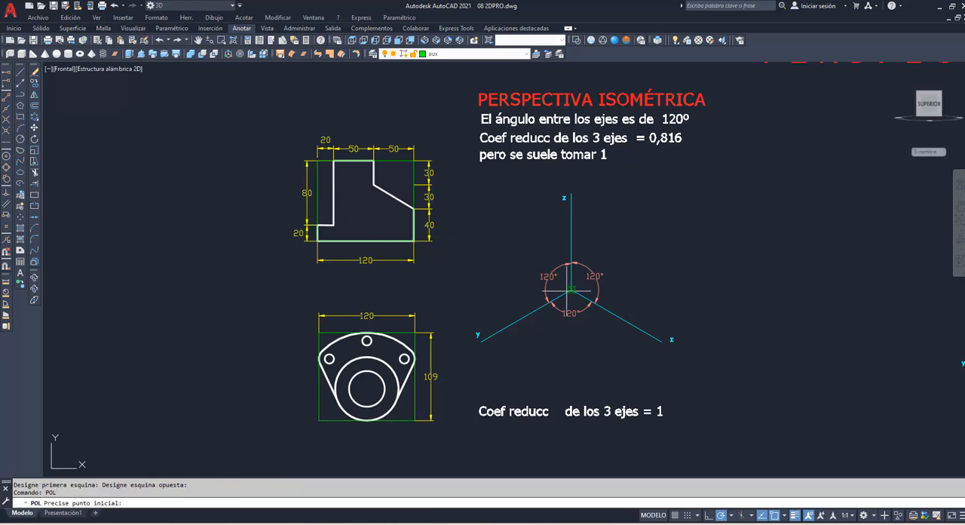
click(570, 290)
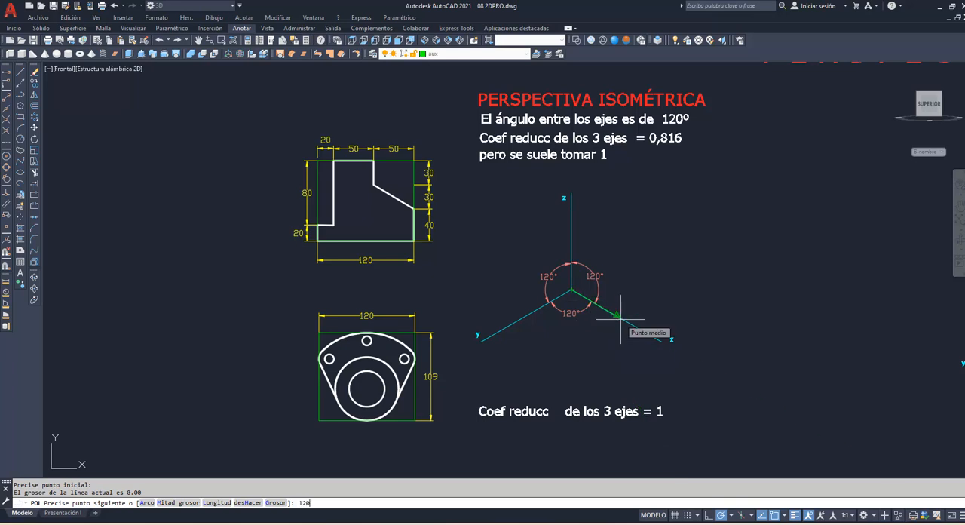
key(Return)
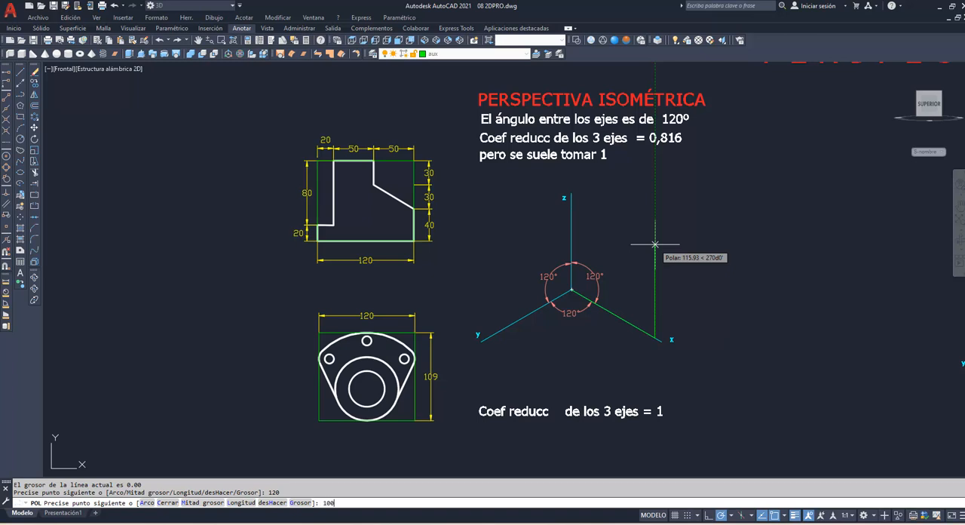
key(Return)
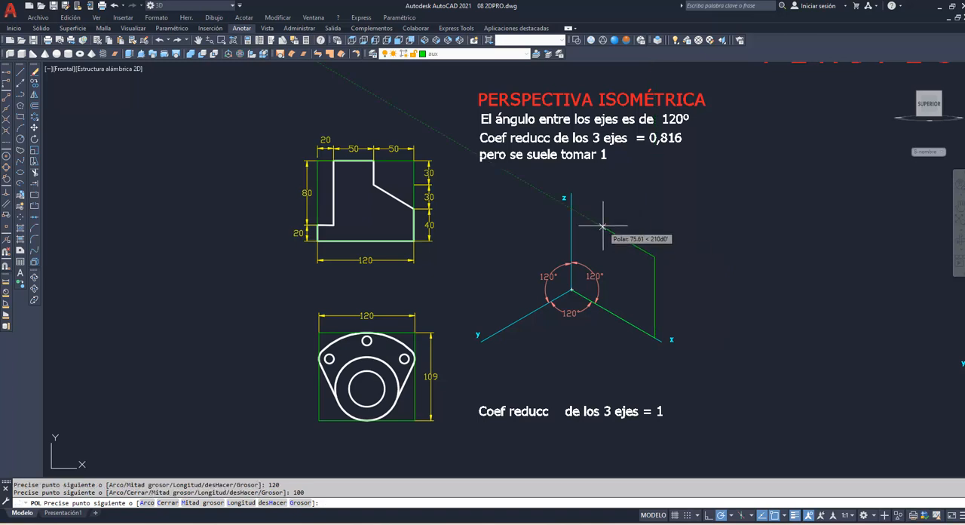
text(120)
key(Return)
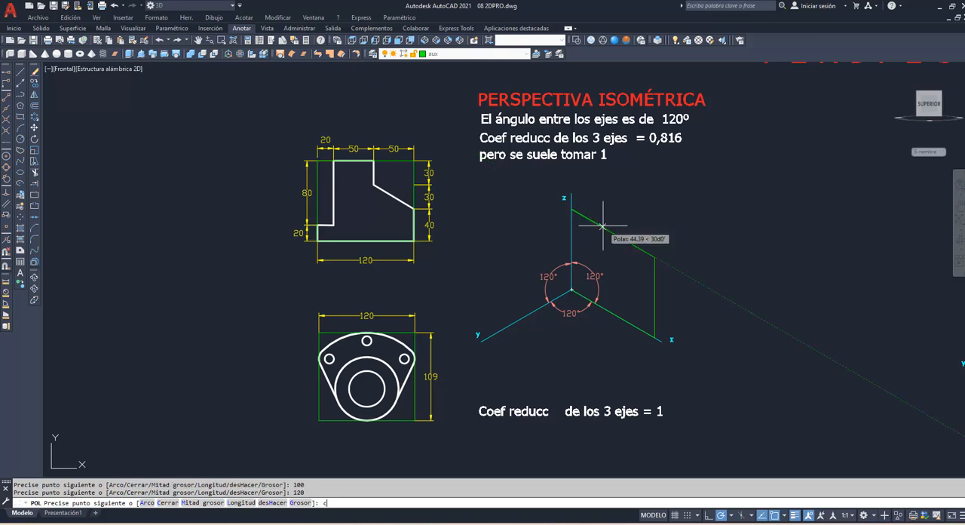
text(c)
key(Return)
Step: Project the stepped figure with 2DPRO, using its green bounding rectangle as source frame and the isometric xz frame as destination
click(609, 231)
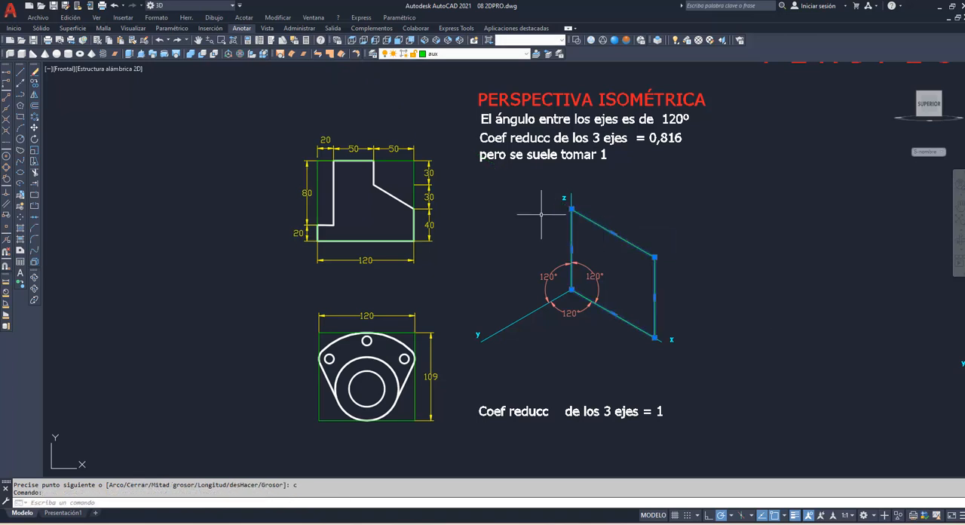
click(414, 196)
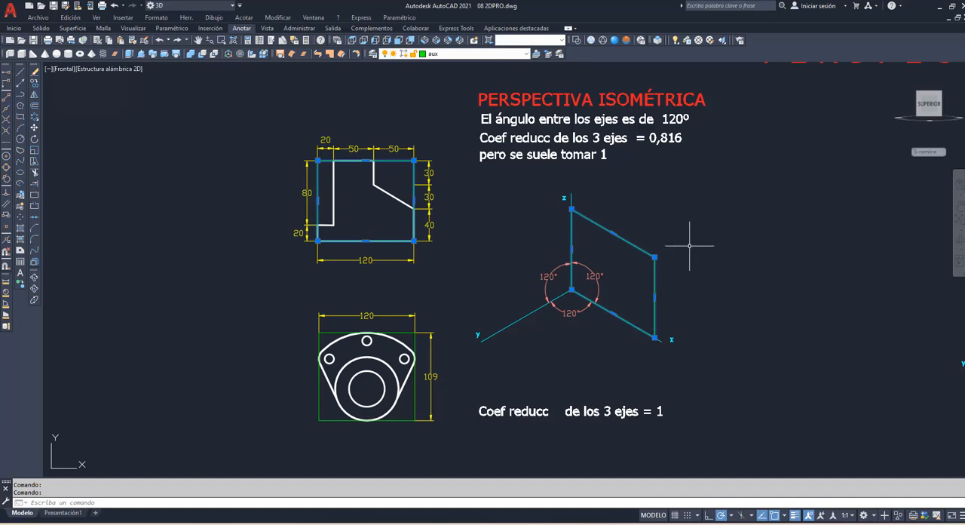
key(Escape)
key(Escape)
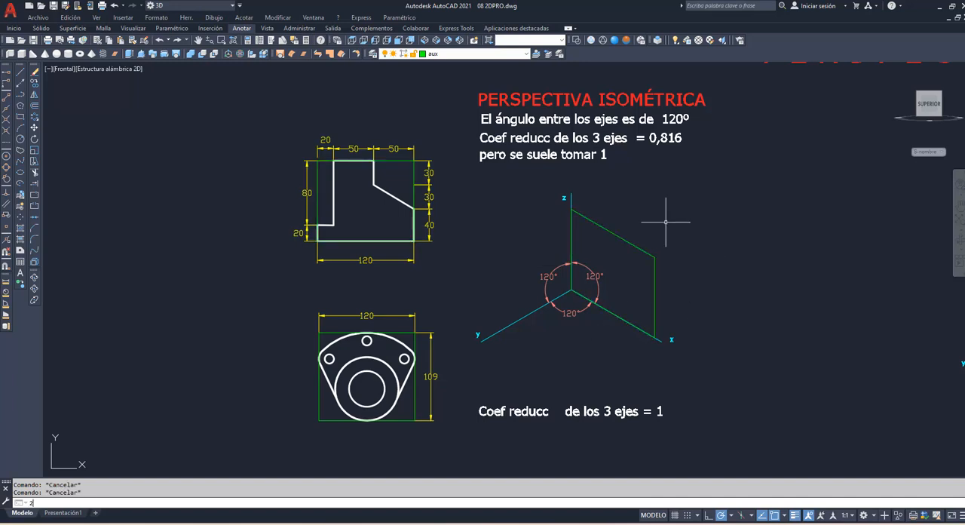
text(2DPro)
key(Return)
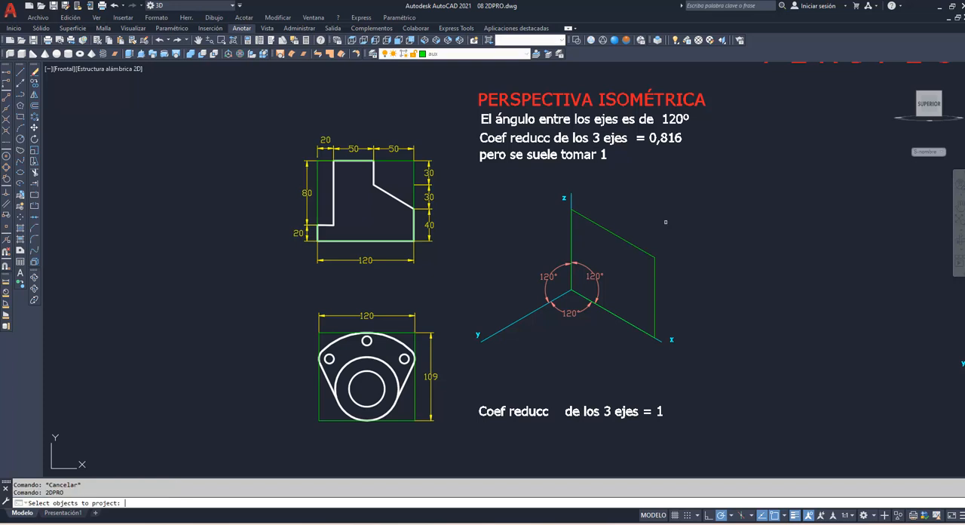
click(398, 199)
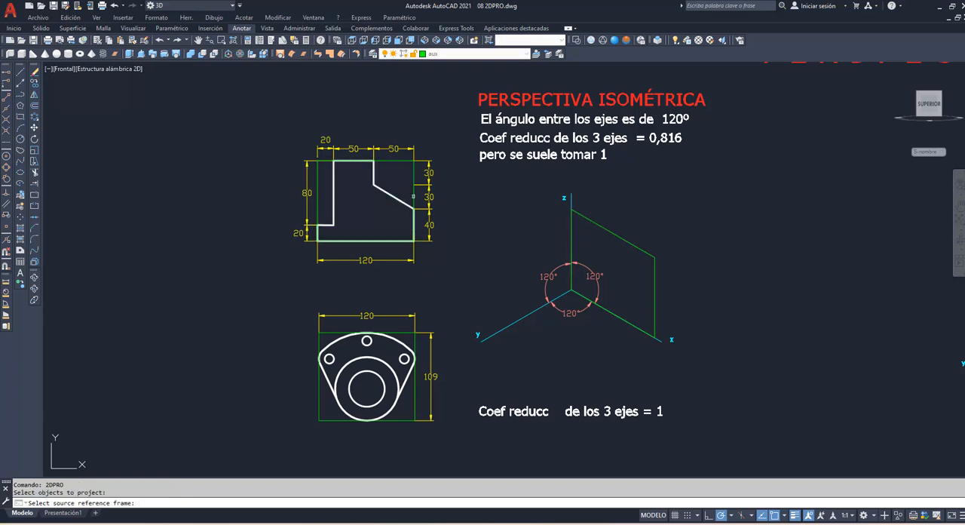
click(414, 197)
click(608, 231)
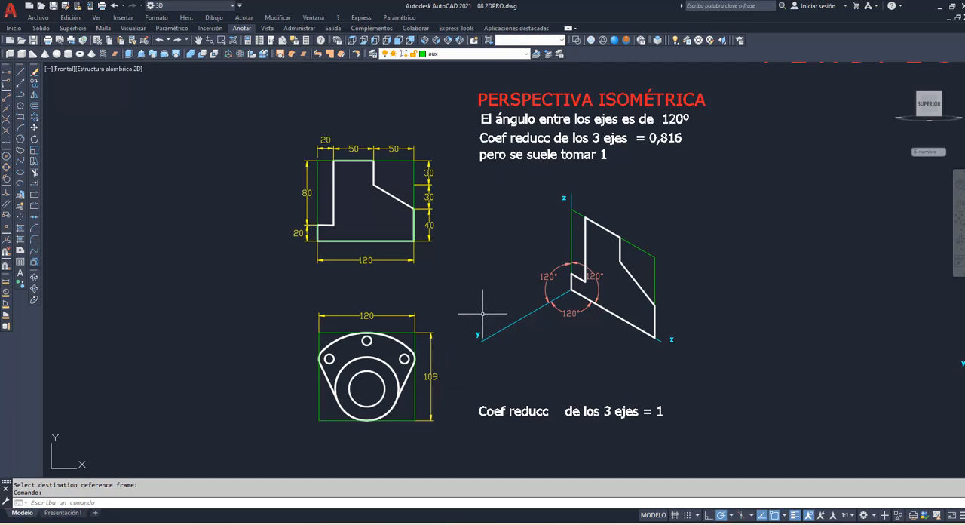
Step: Draw a closed polyline frame from the same isometric origin, 120 along the y axis and 109 high parallel to z
text(pol)
key(Return)
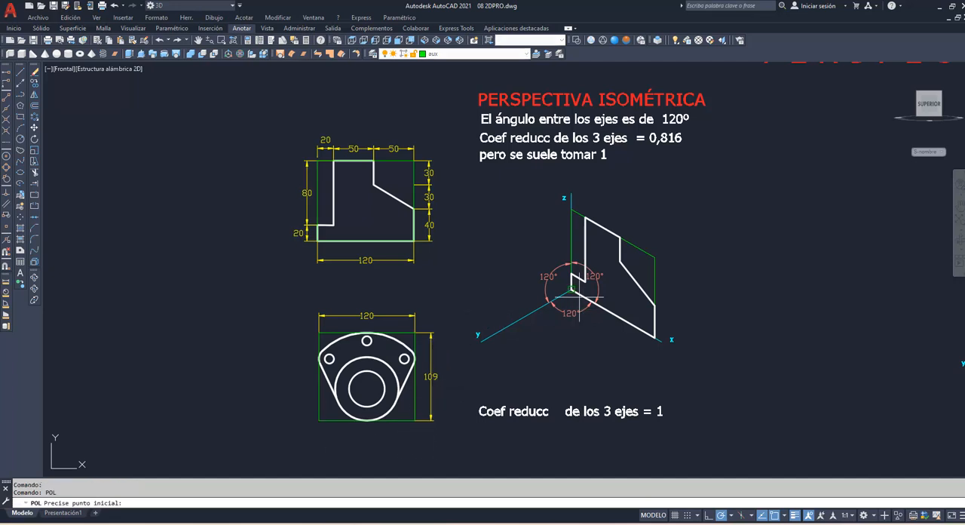
click(570, 289)
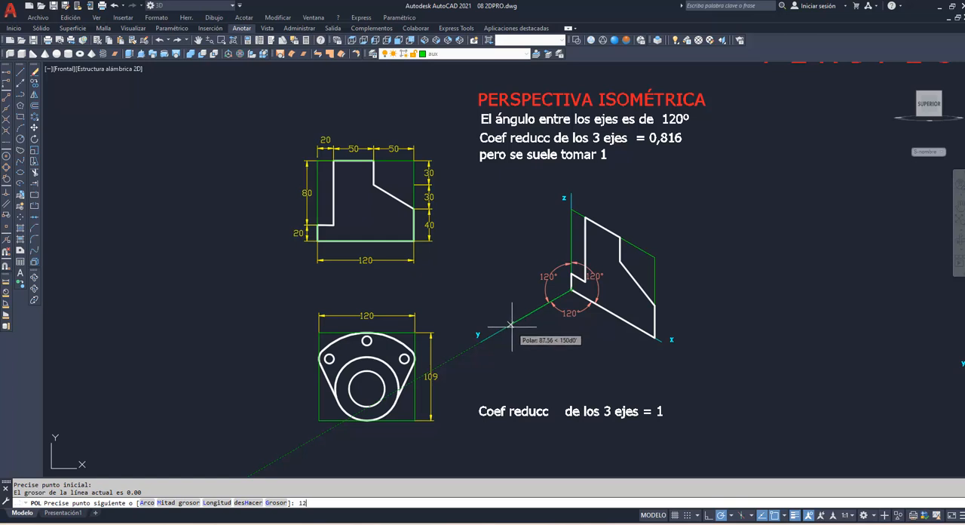
text(120)
key(Return)
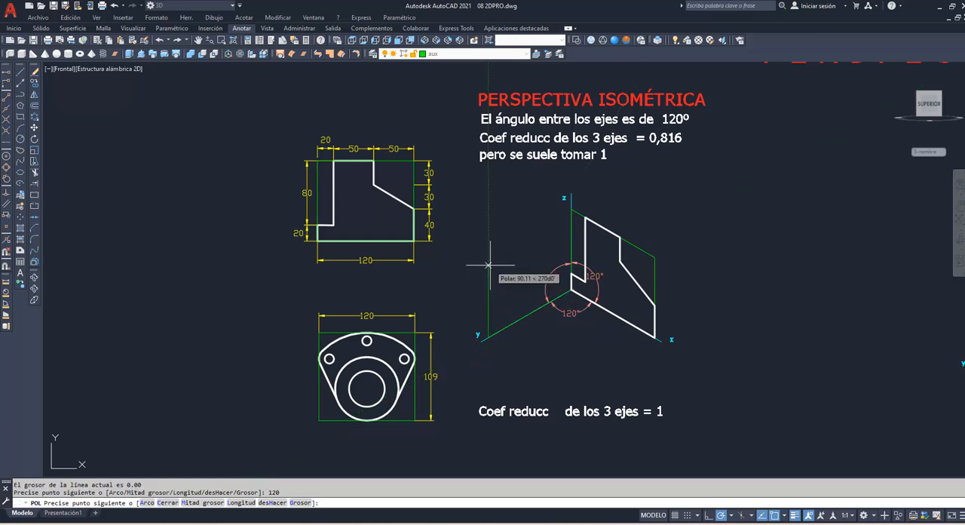
text(109)
key(Return)
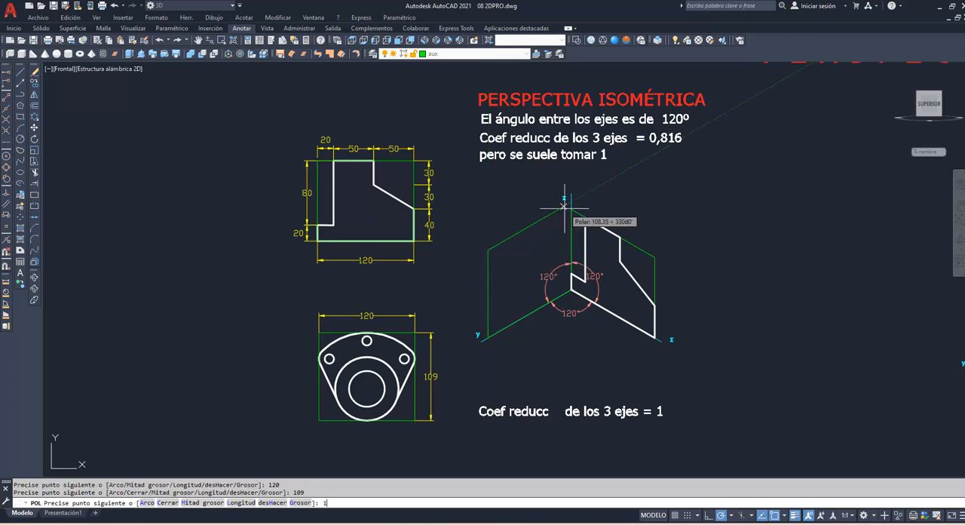
text(120)
key(Return)
text(c)
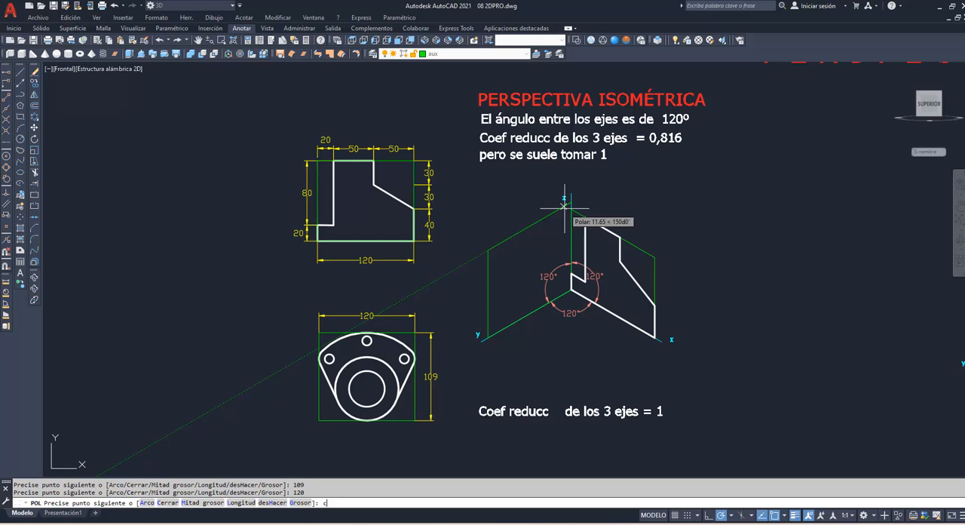
key(Return)
Step: Project the flange figure with its holes using 2DPRO, from its green bounding rectangle onto the isometric yz frame
click(553, 211)
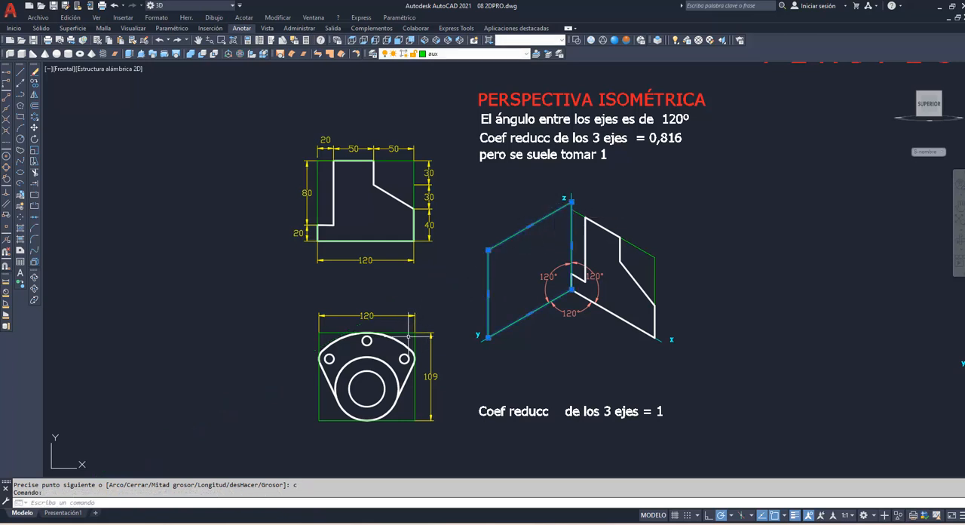
click(407, 331)
key(Escape)
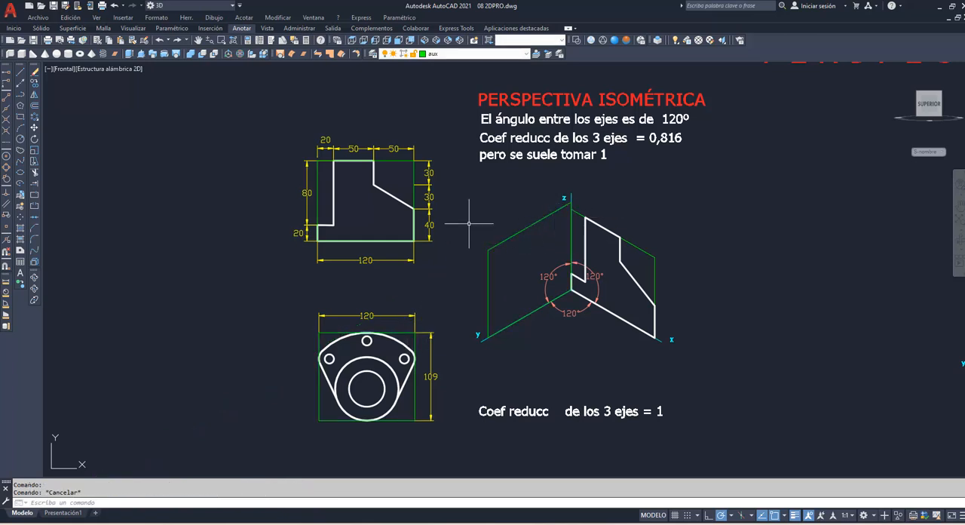
text(2dPr)
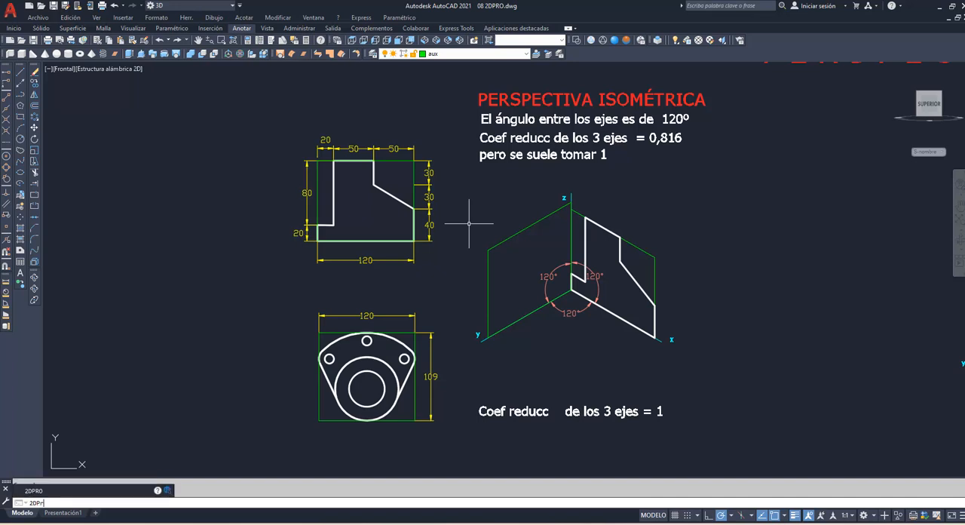
text(o)
key(Return)
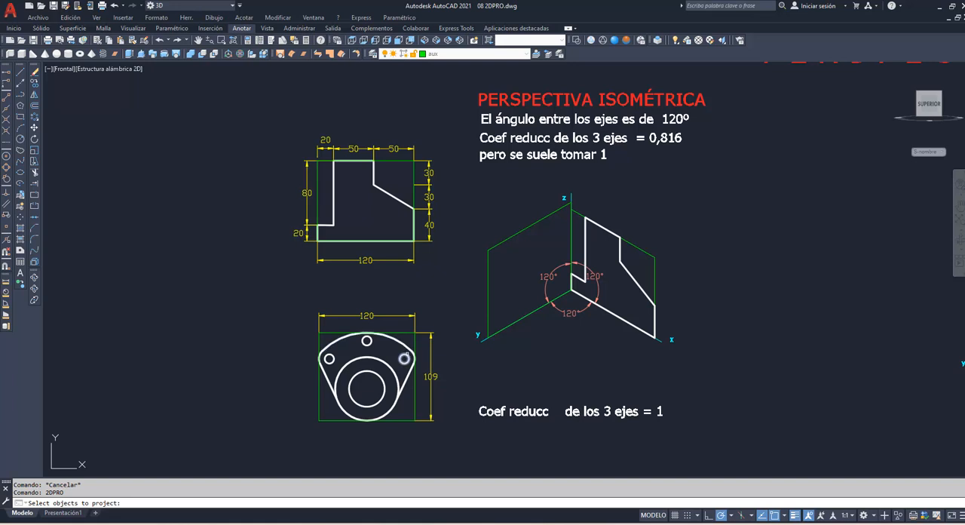
click(303, 323)
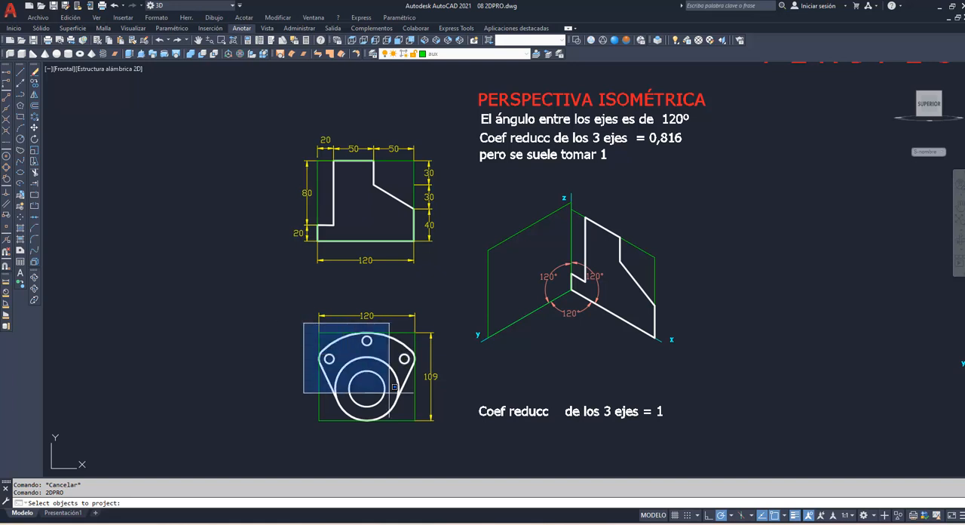
click(423, 432)
key(Return)
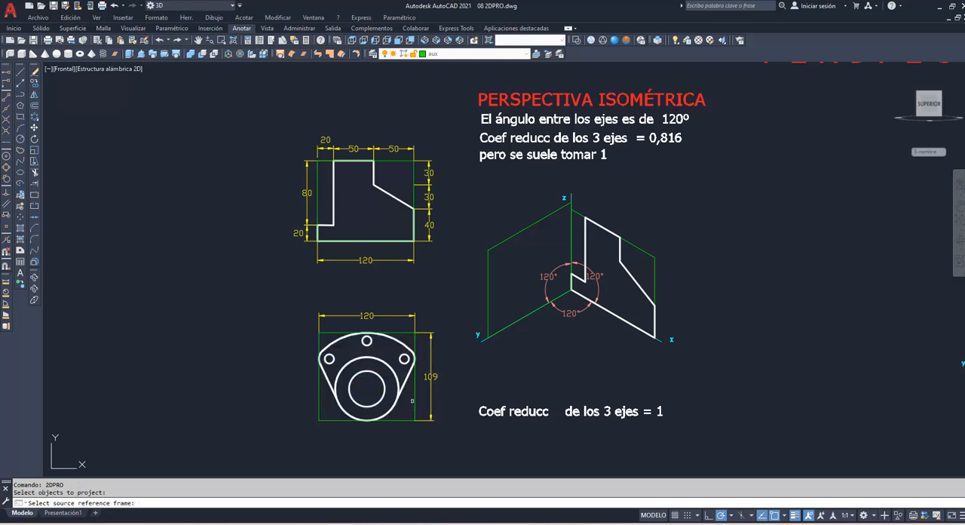
click(413, 399)
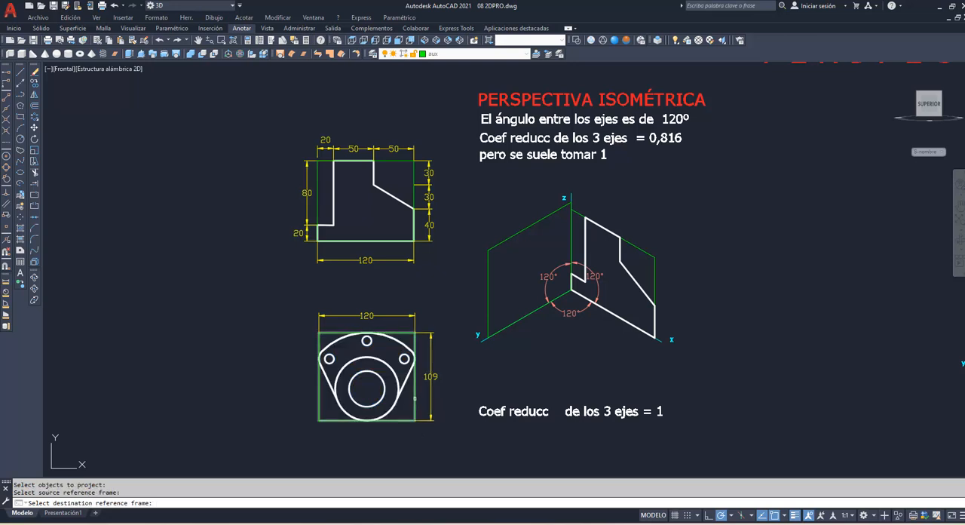
click(489, 306)
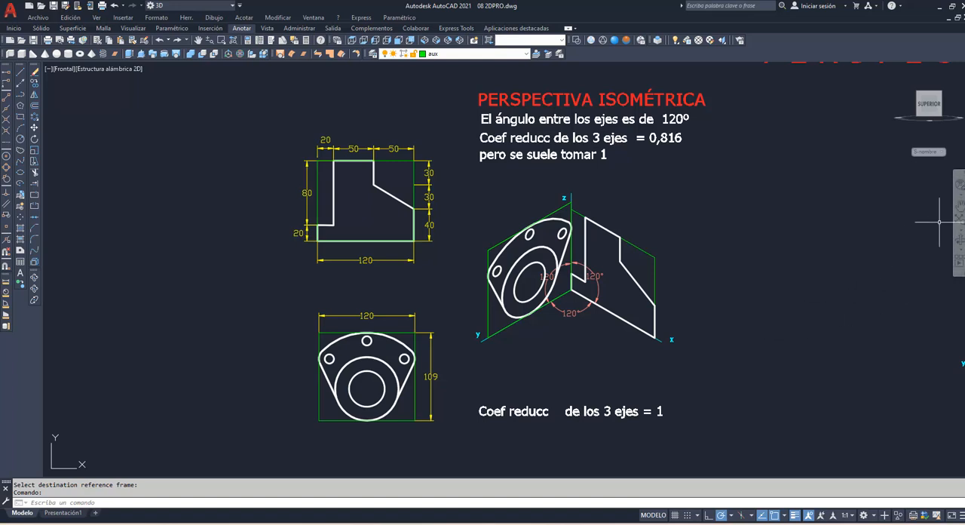
Step: Draw a closed polyline frame from the lower isometric axes' origin, 97.92 along the x axis and 81.6 high parallel to z
click(959, 207)
mouse_move(769, 301)
mouse_down()
mouse_move(717, 243)
mouse_move(703, 188)
mouse_up()
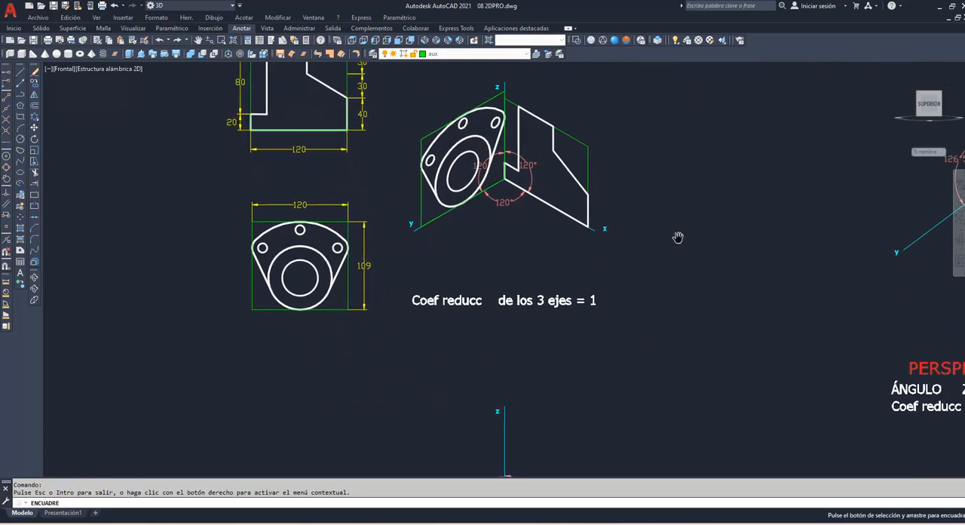
scroll(677, 237, down, 2)
mouse_move(600, 364)
mouse_down()
mouse_move(551, 336)
mouse_move(444, 312)
mouse_up()
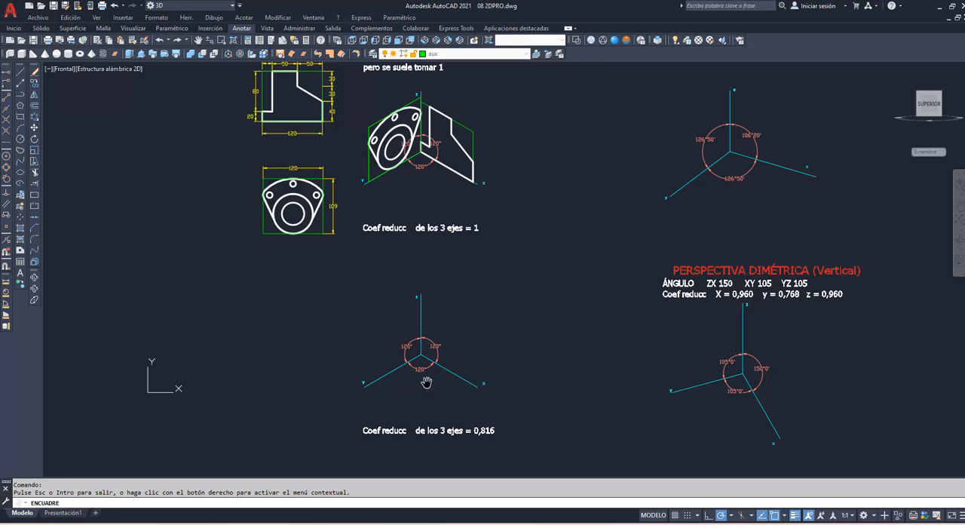
drag(420, 335, 420, 339)
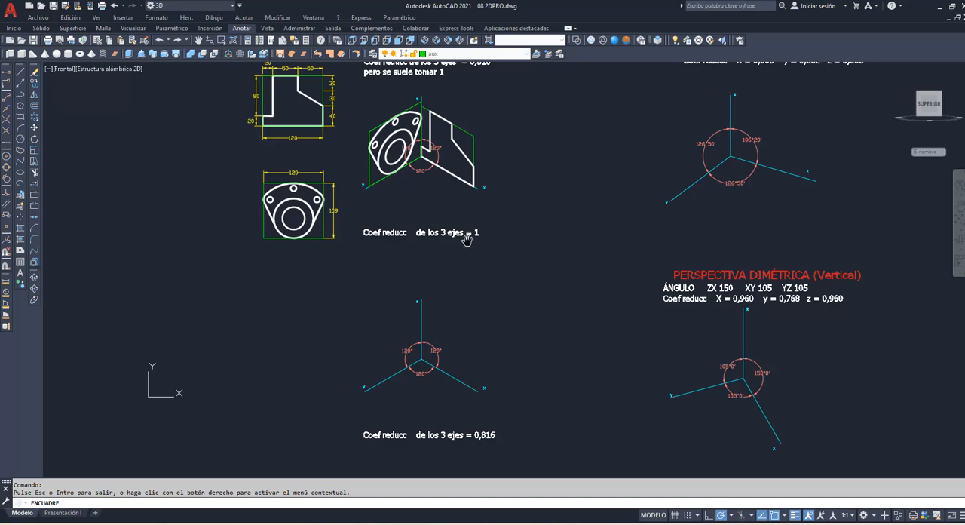
right_click(429, 271)
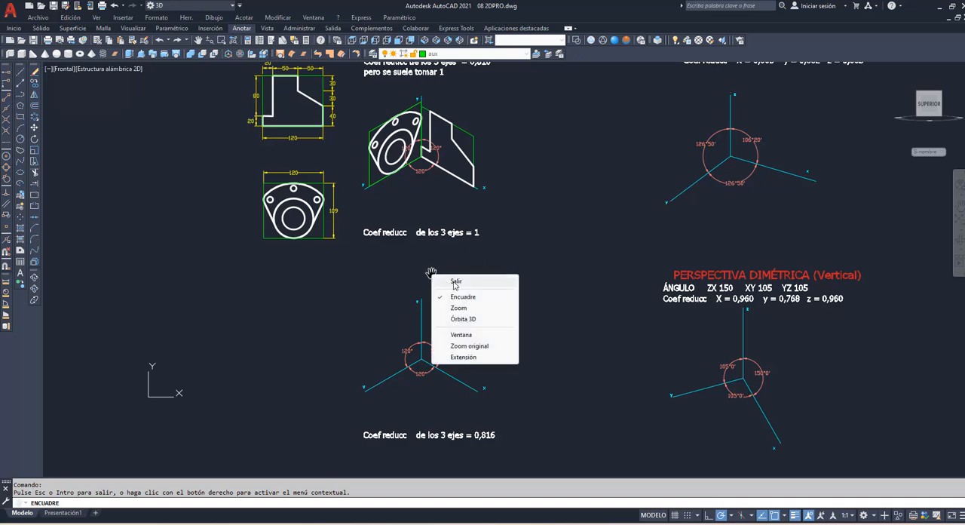
click(450, 282)
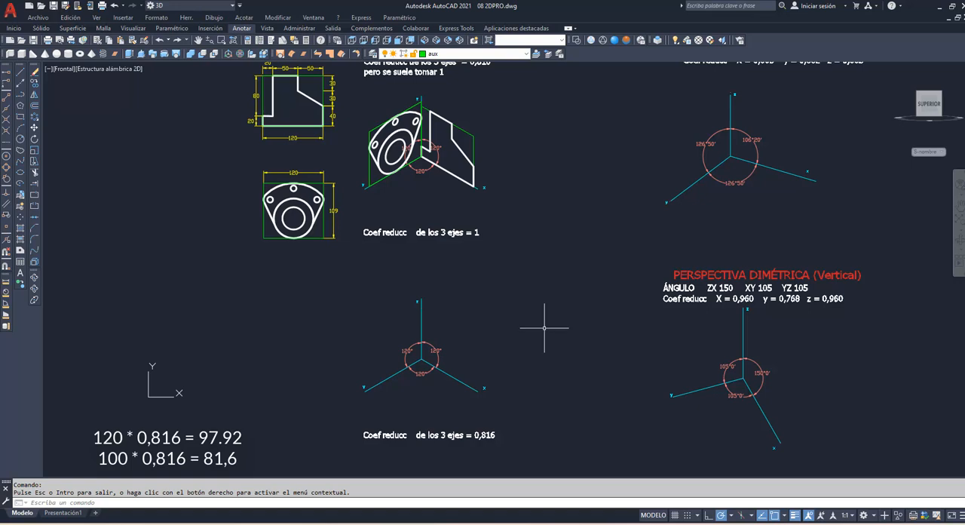
text(pol)
key(Return)
click(420, 360)
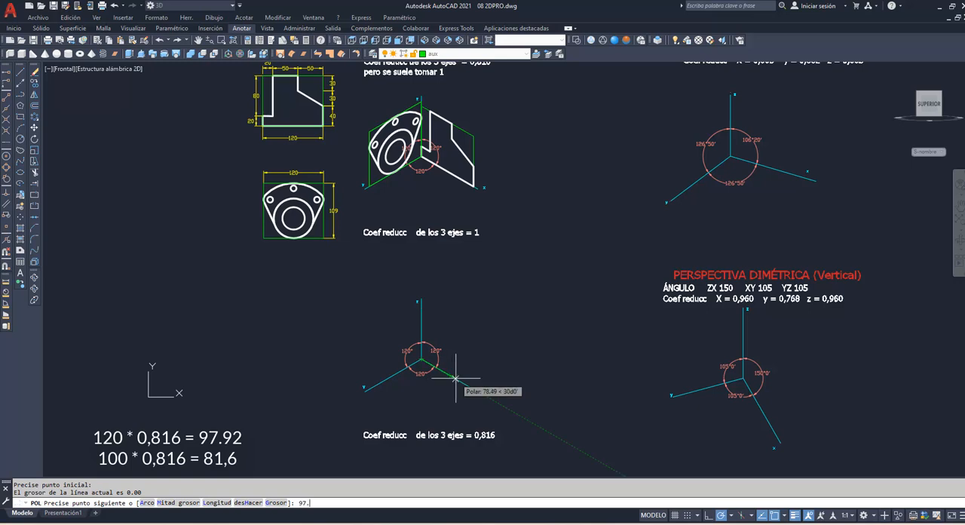
key(Return)
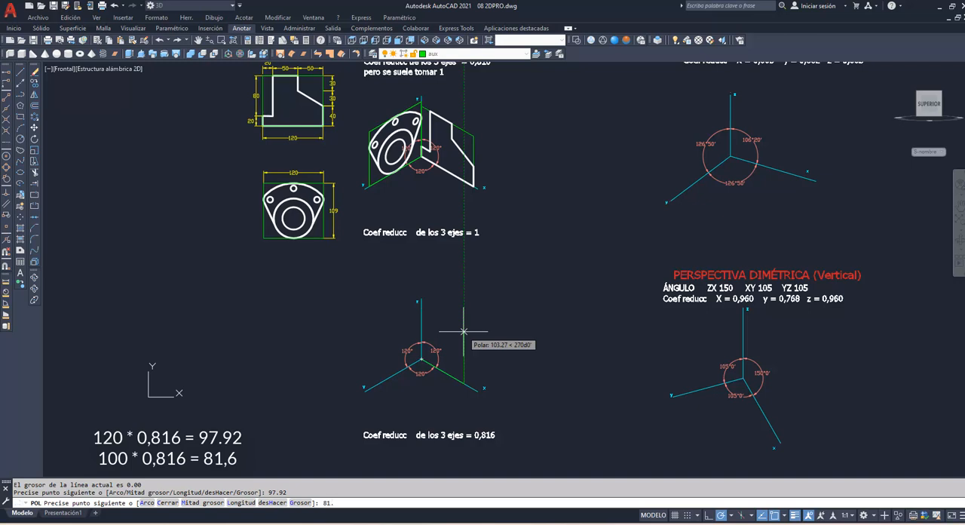
key(Return)
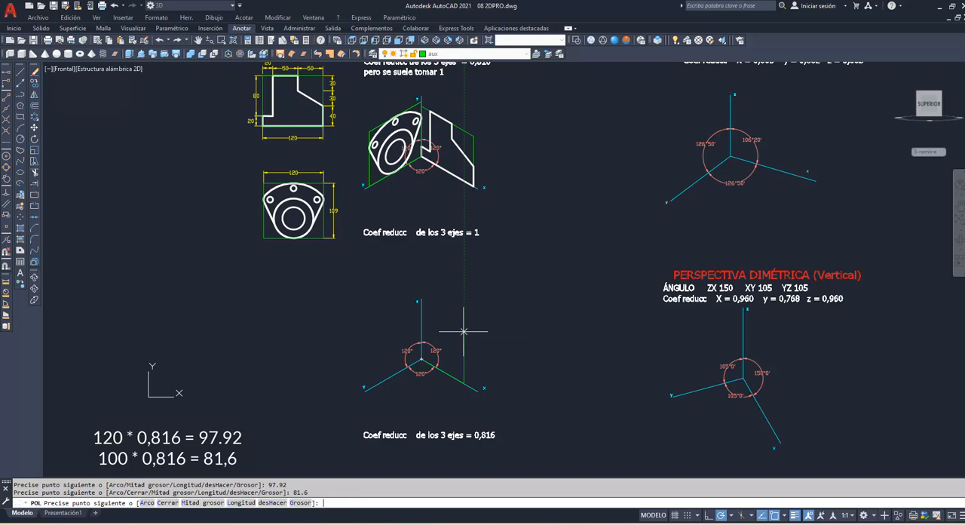
click(421, 316)
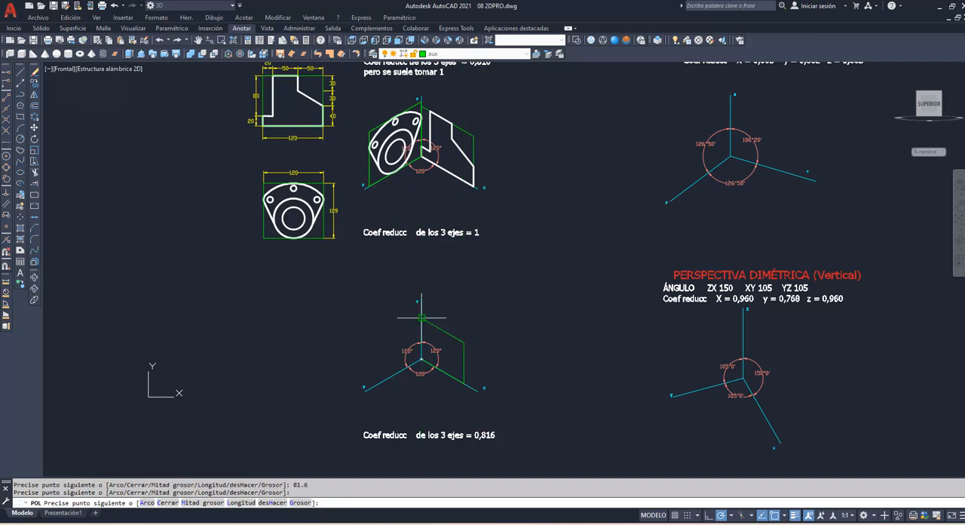
text(c)
key(Return)
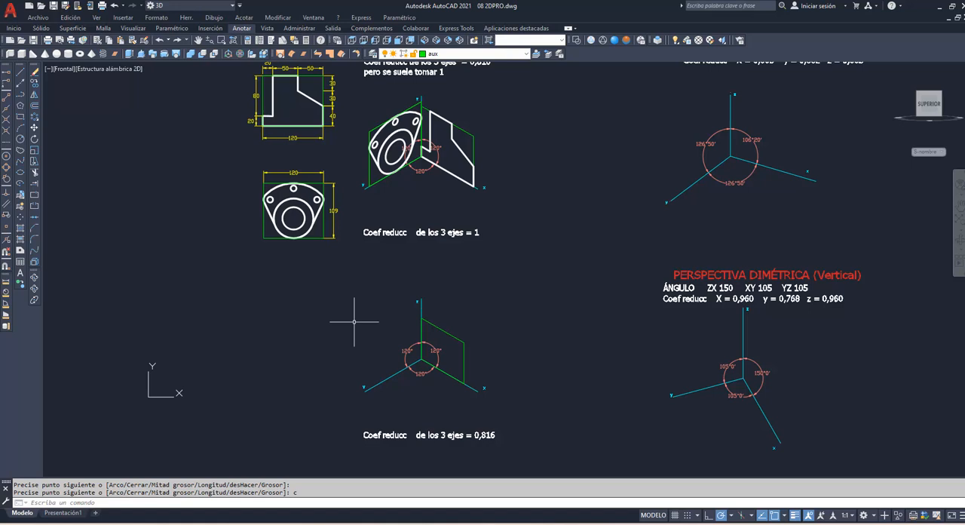
Step: Project the stepped figure with 2DPRO from its green bounding rectangle onto the lower isometric xz frame
text(2DPro)
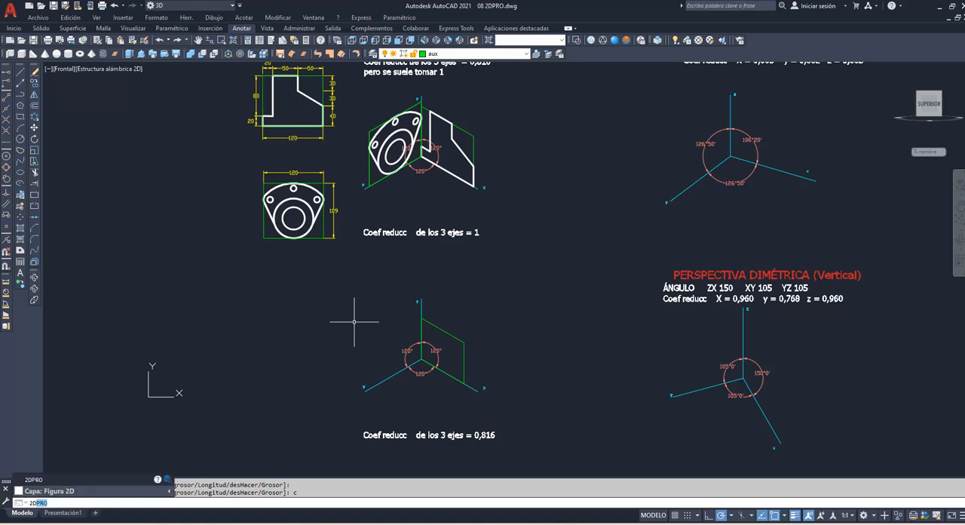
key(Return)
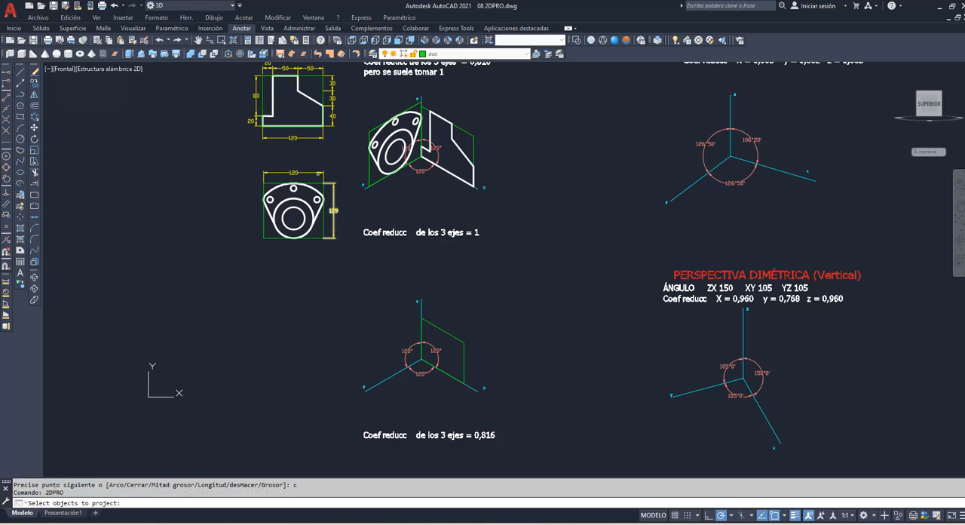
click(314, 101)
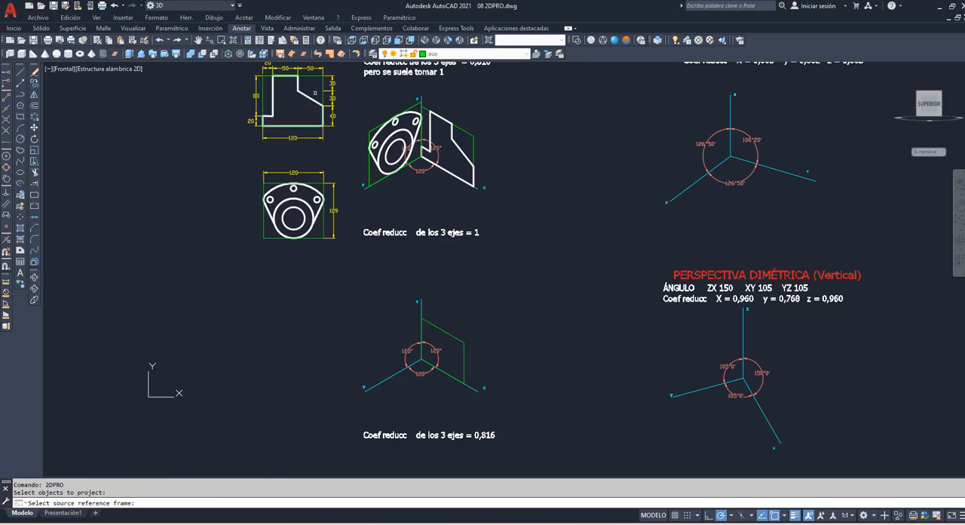
click(324, 83)
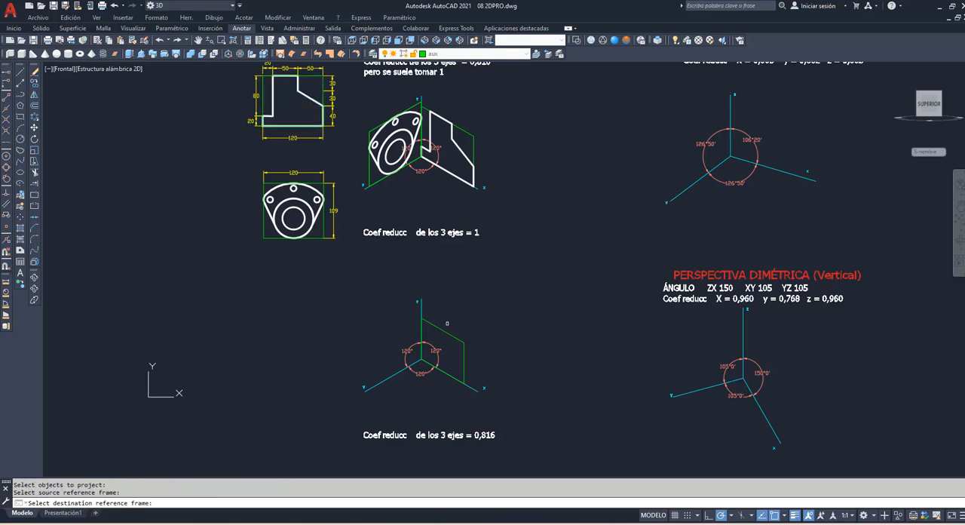
click(450, 335)
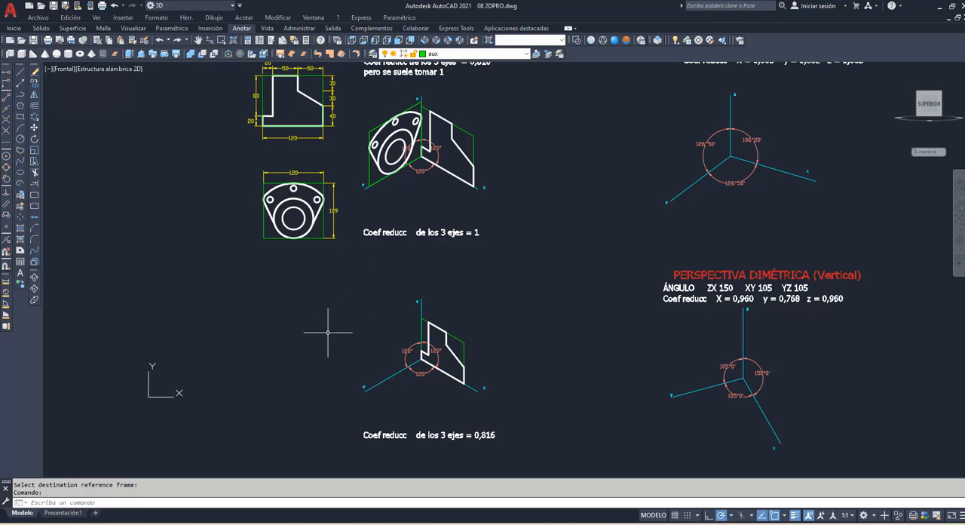
Step: Draw a closed polyline frame from the lower isometric origin, 97.92 along the y axis and 88.94 high parallel to z
text(pol)
key(Return)
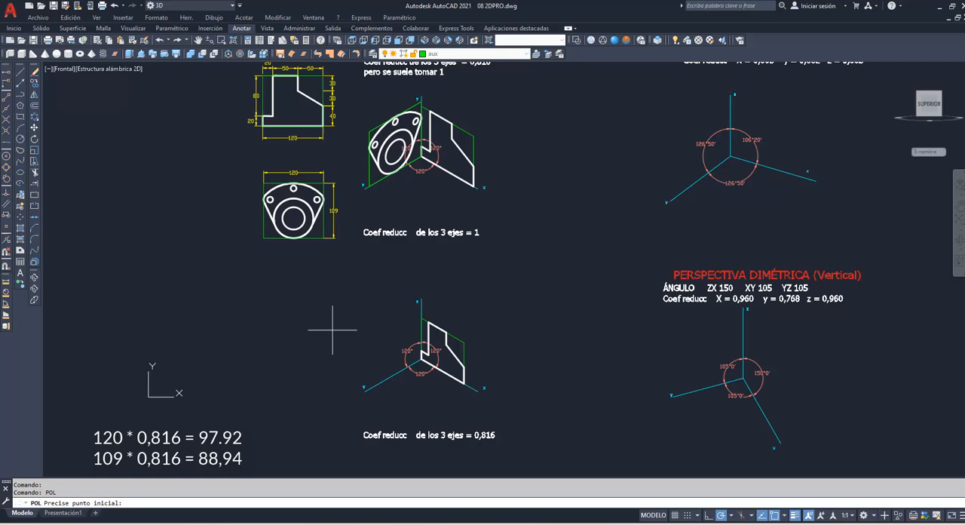
click(419, 361)
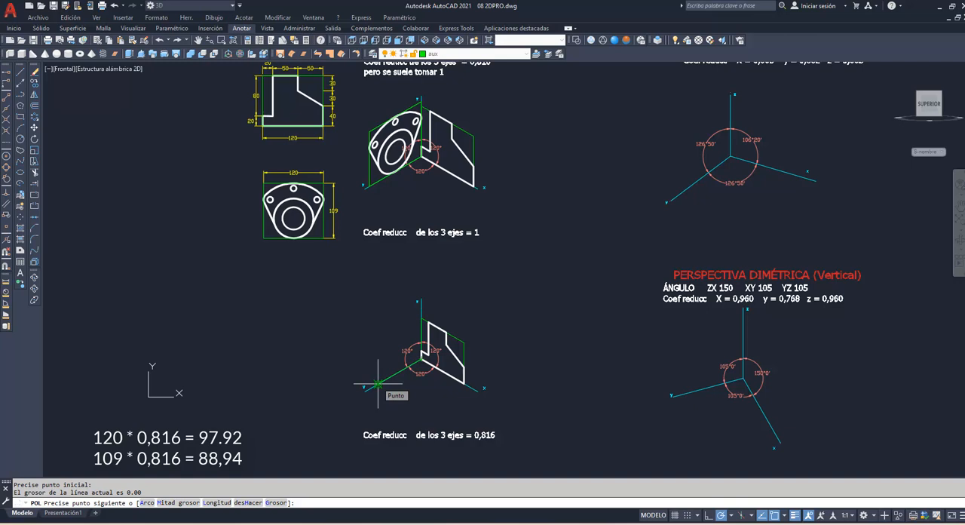
text(97.92)
key(Return)
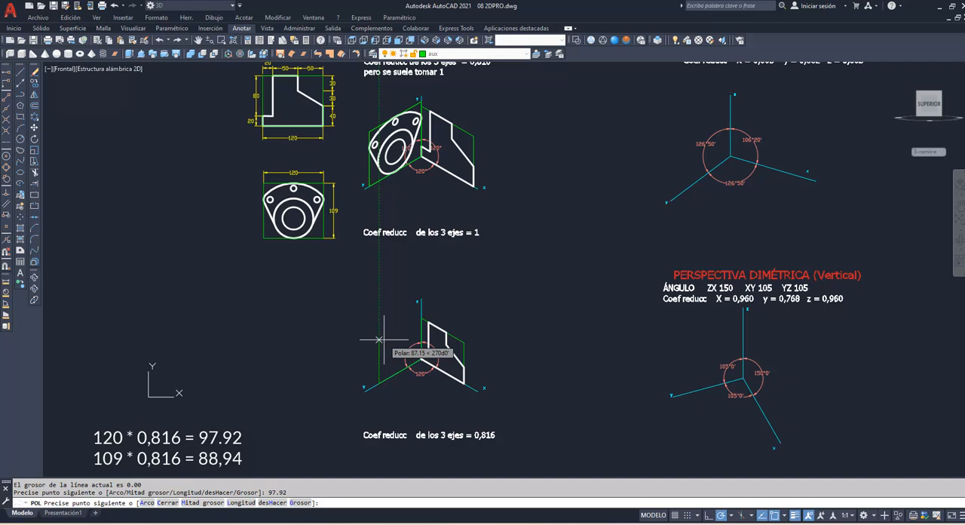
text(88.94)
key(Return)
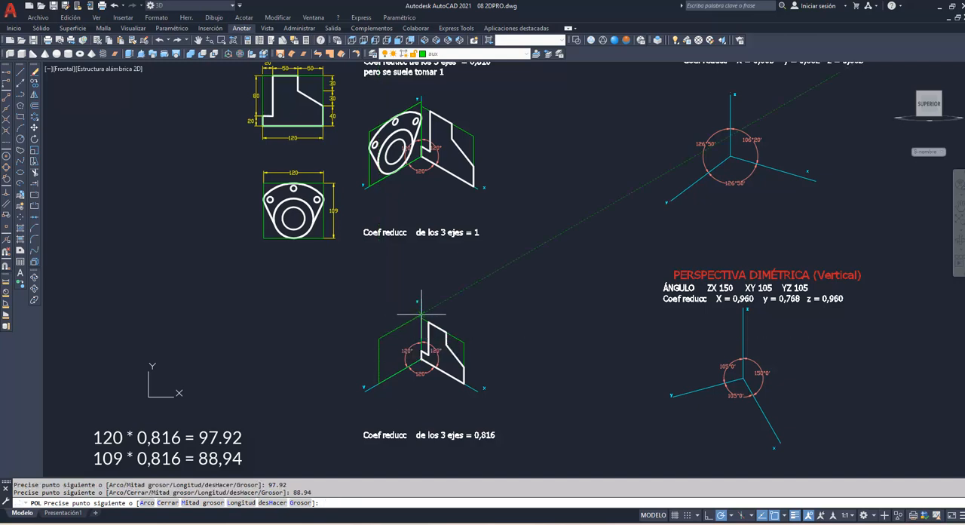
text(c)
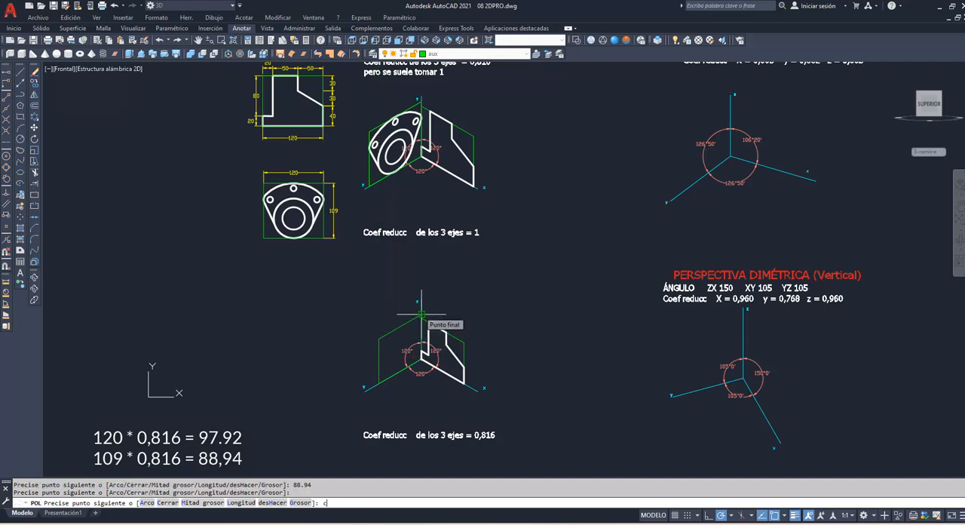
key(Return)
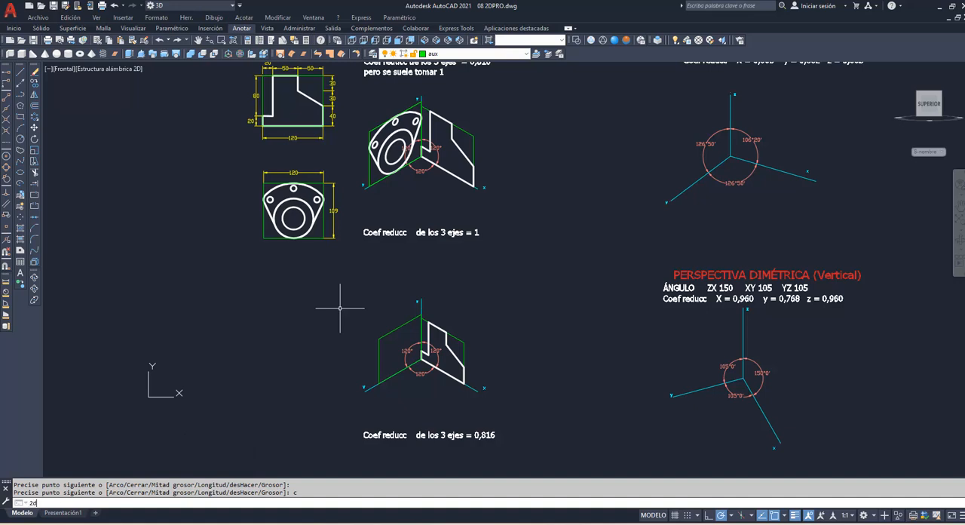
Step: Project the flange figure with its holes using 2DPRO, from its green bounding rectangle onto the lower isometric yz frame
text(2dpro)
key(Return)
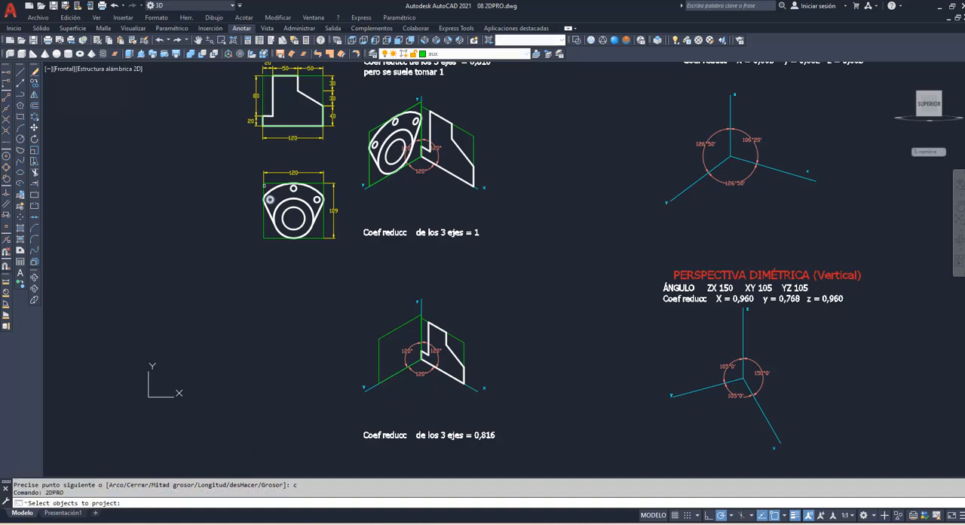
click(248, 180)
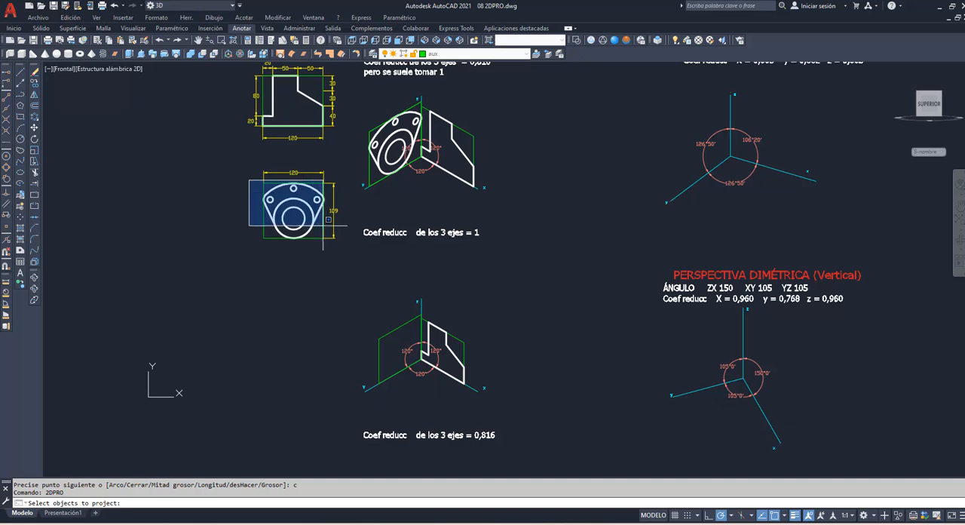
click(327, 250)
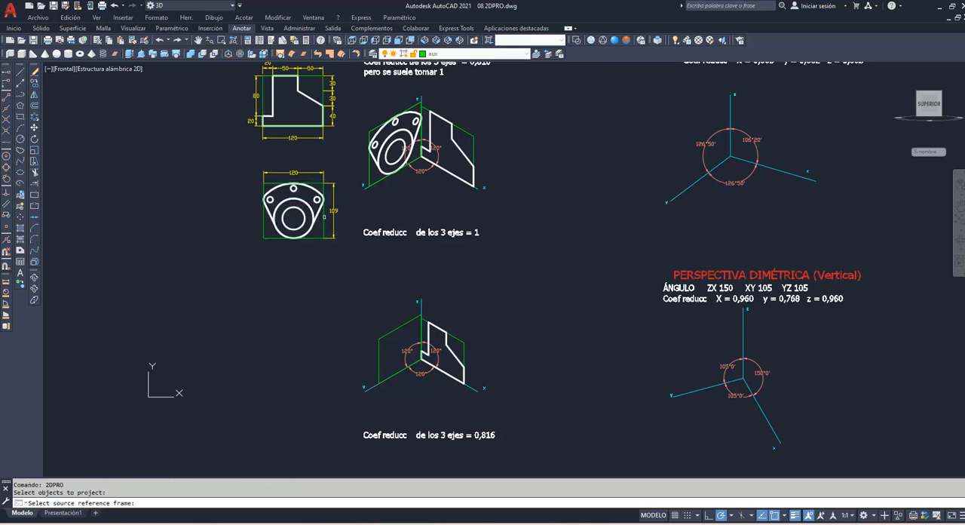
key(Return)
click(395, 327)
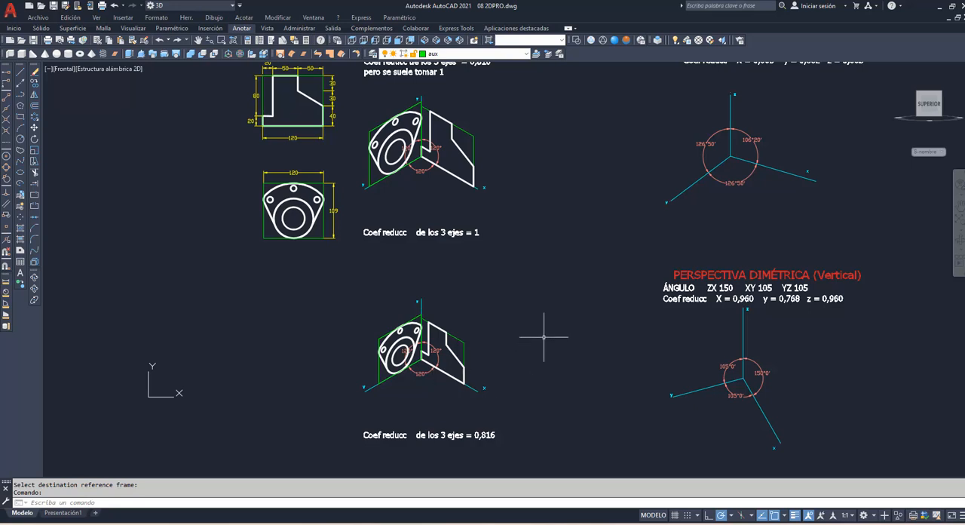
Step: Draw a closed polyline frame on the lower isometric xy plane from the origin, 97.92 along y and 88.94 parallel to x
text(pol)
key(Return)
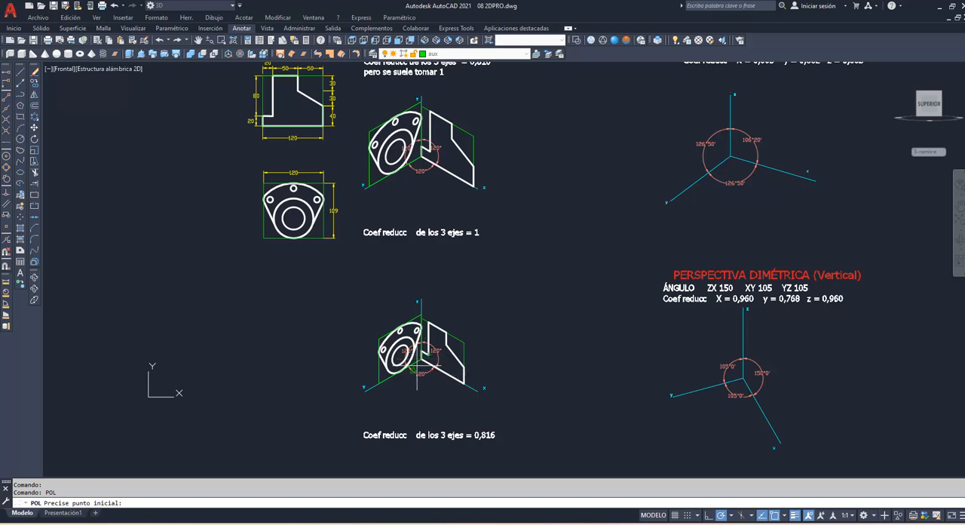
click(421, 361)
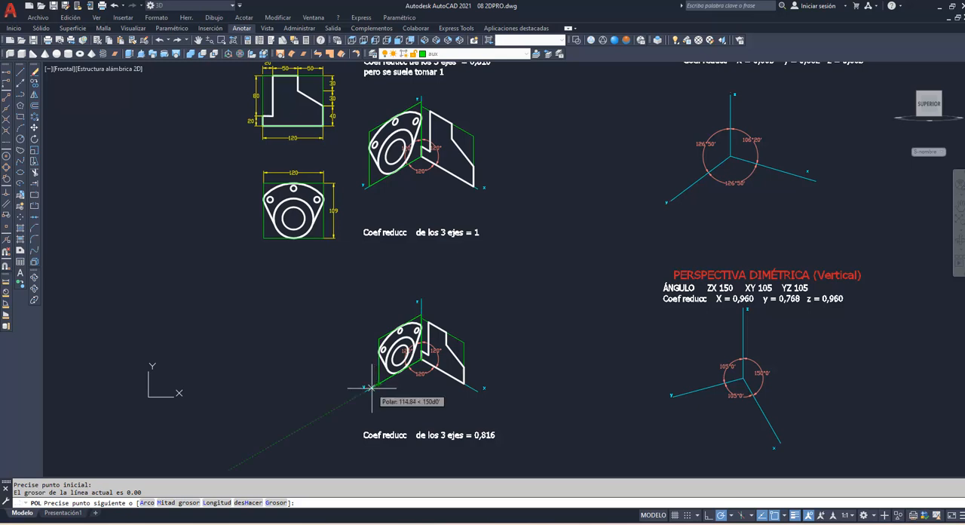
text(7.92)
key(Return)
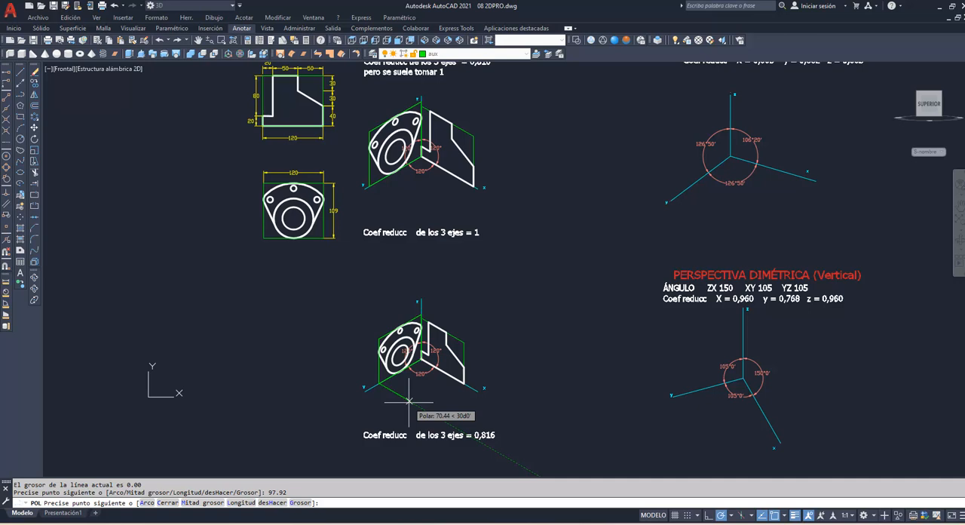
text(88.94)
key(Return)
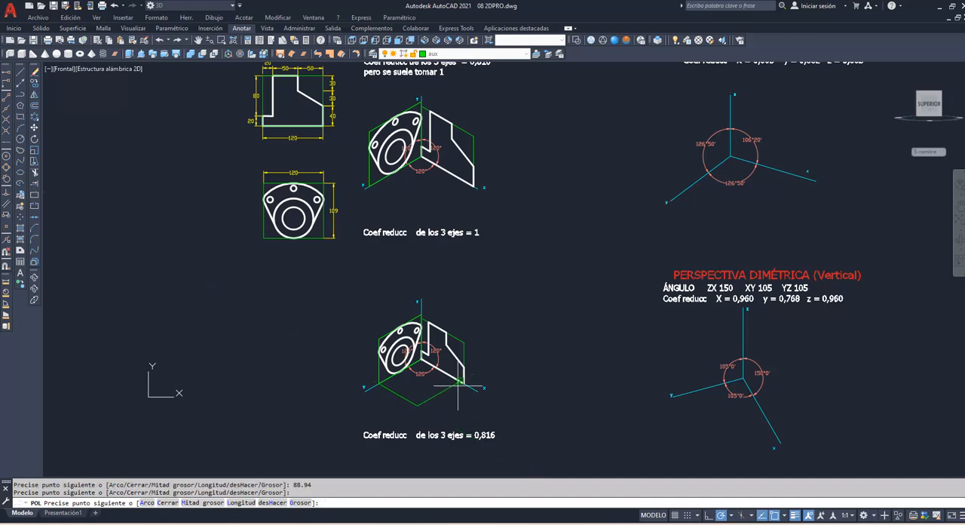
text(c)
key(Return)
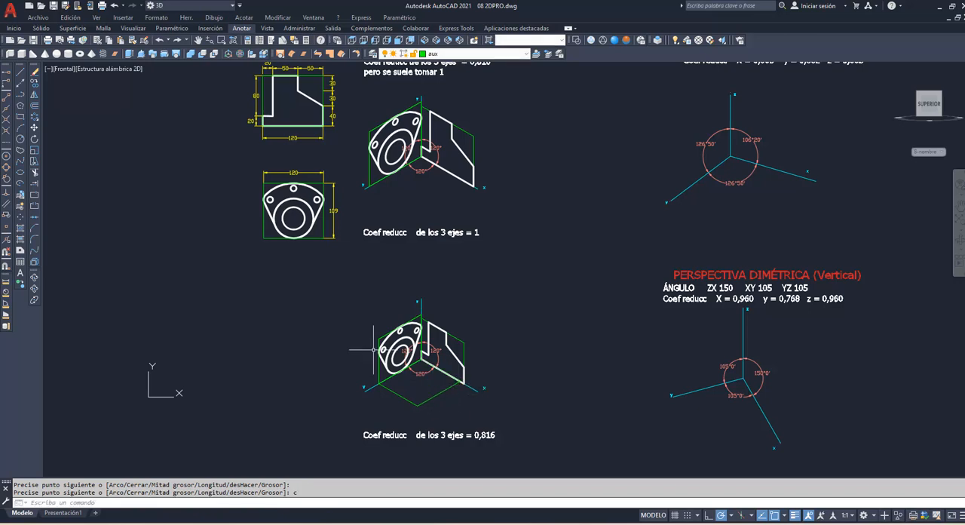
Step: Project the flange figure with its holes using 2DPRO, from its green bounding rectangle onto the lower isometric xy frame
text(2DPRo)
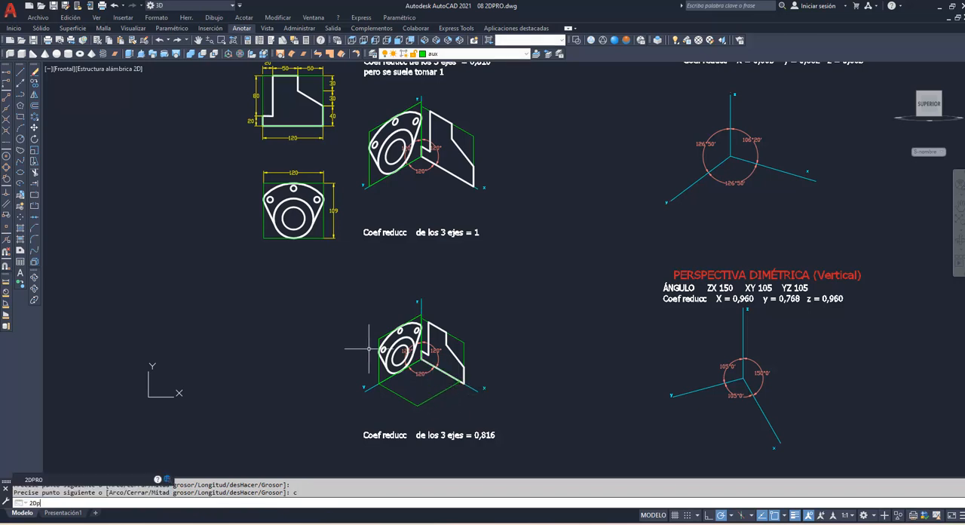
key(Return)
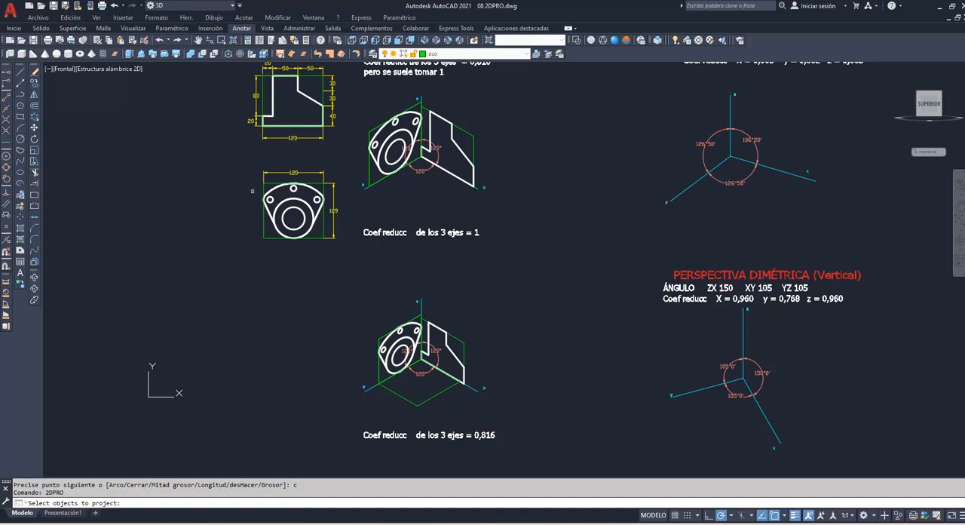
click(251, 179)
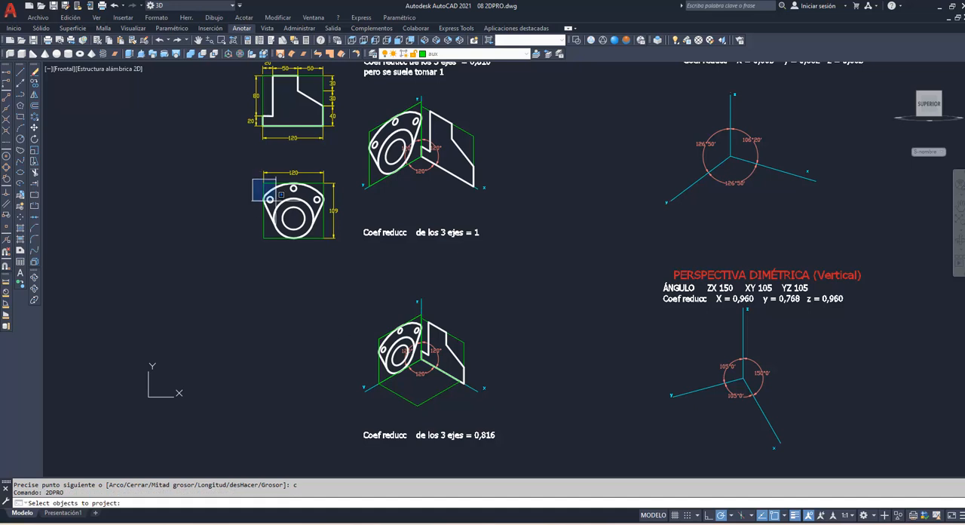
click(327, 254)
key(Return)
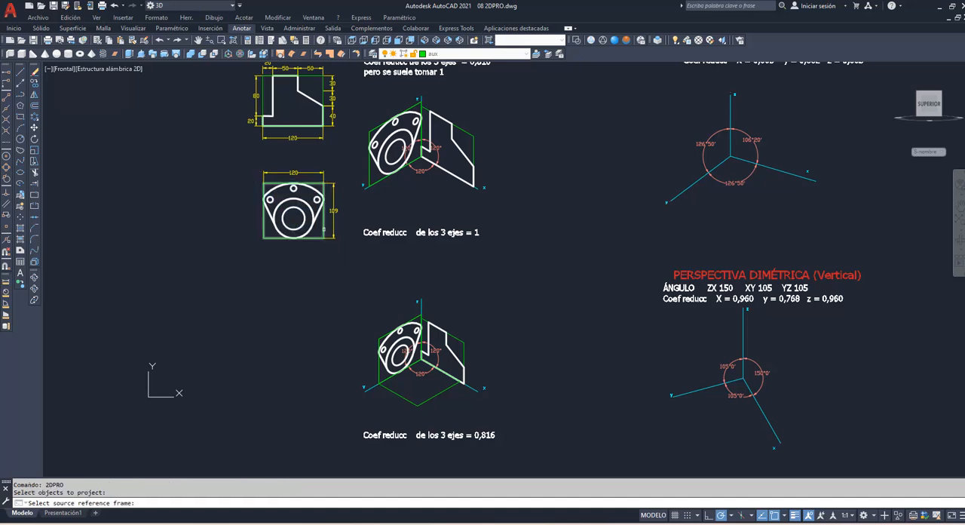
click(334, 240)
click(379, 390)
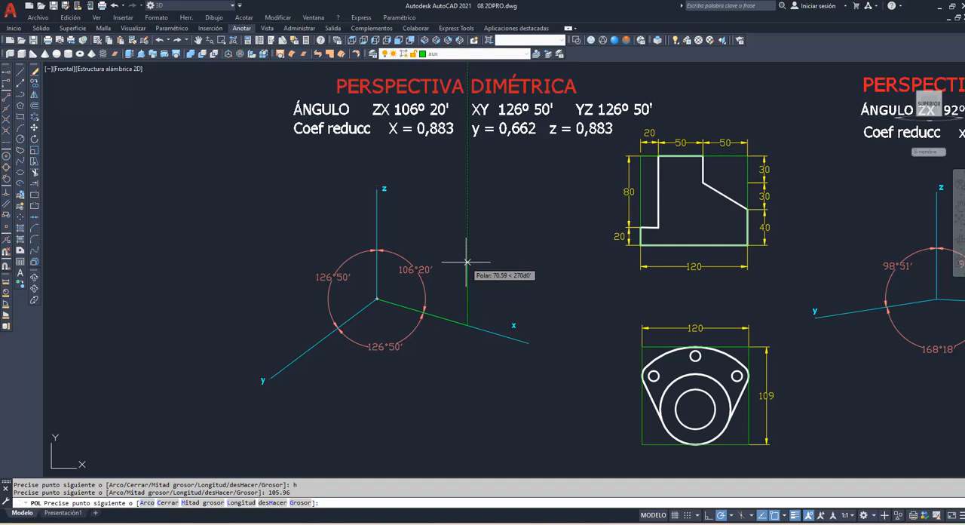
Step: Complete the polyline frame on the dimetric zx plane with 88.3 parallel to z and 105.96 parallel to x, and close it
text(88.3)
key(Return)
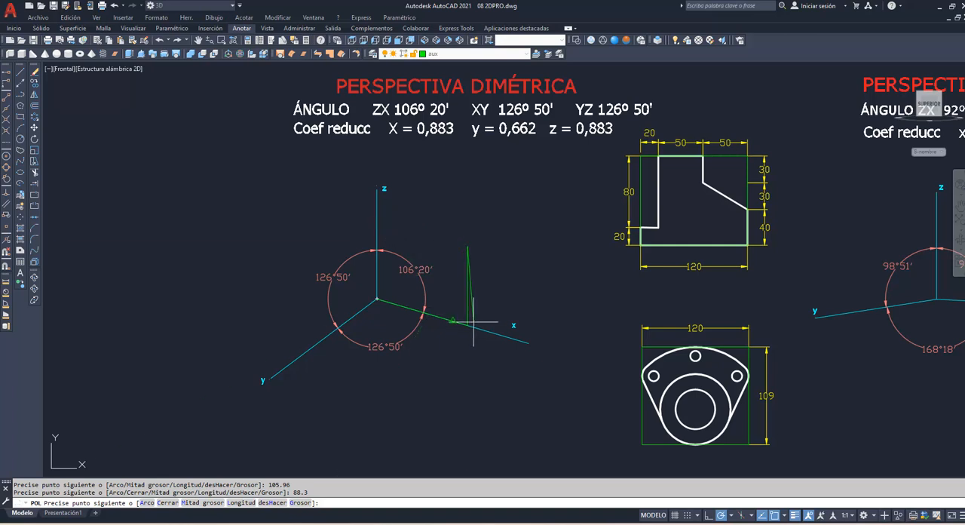
click(6, 208)
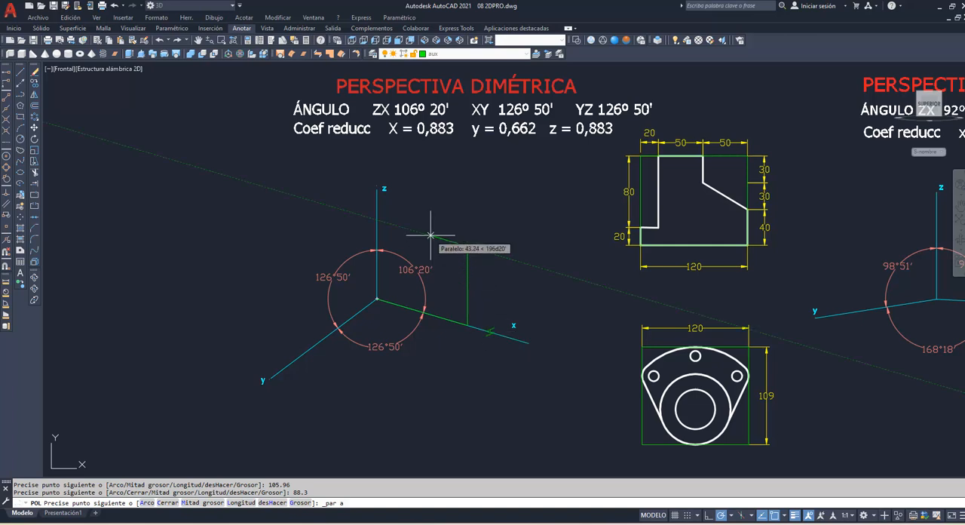
text(105.96)
key(Return)
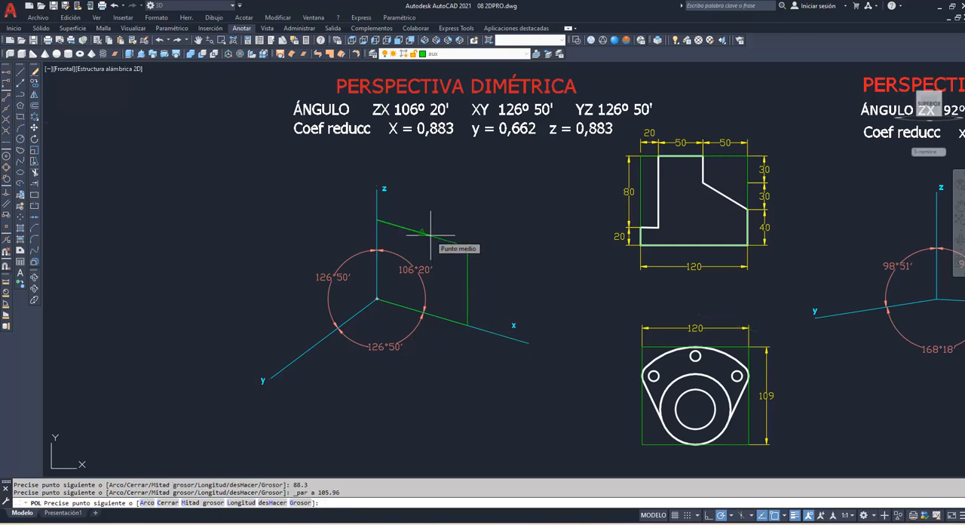
text(c)
key(Return)
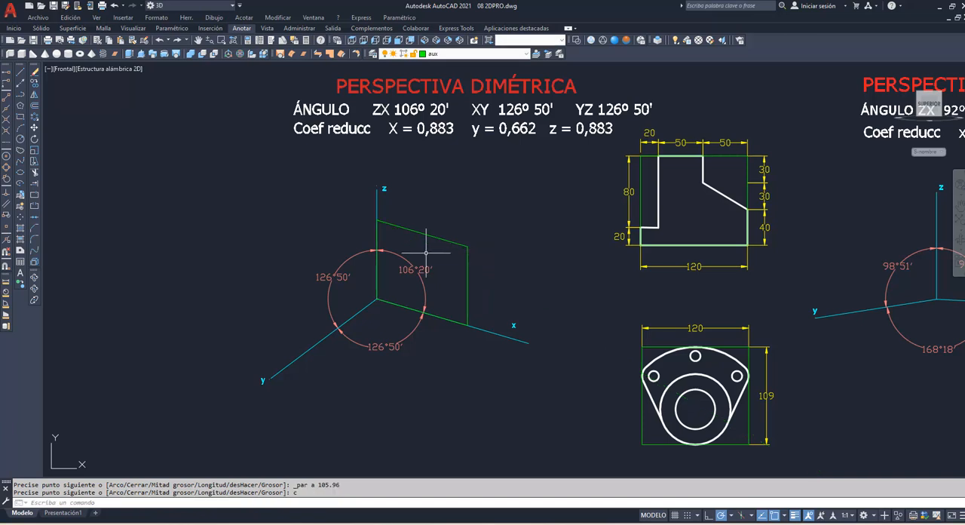
Step: Project the stepped profile using 2DPRO, from its green bounding rectangle onto the dimetric zx frame
text(2dpro)
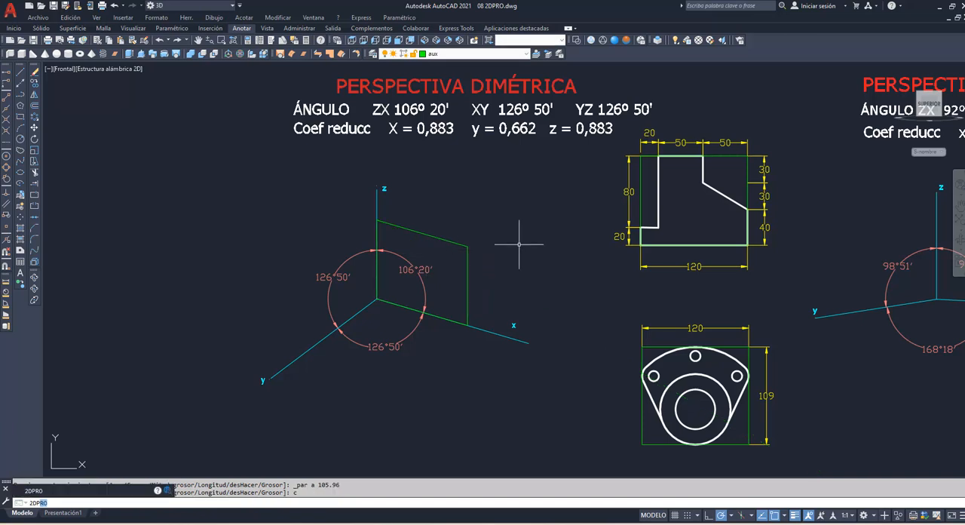
key(Return)
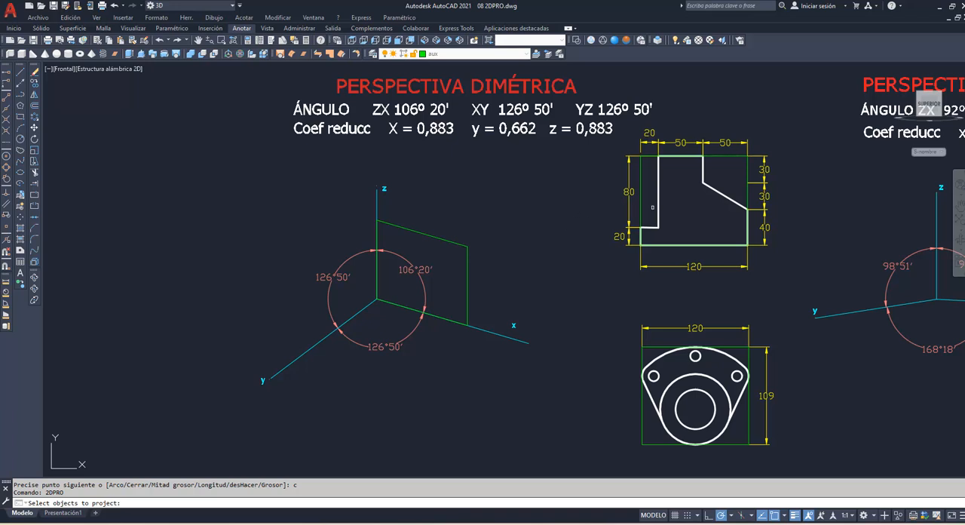
click(639, 211)
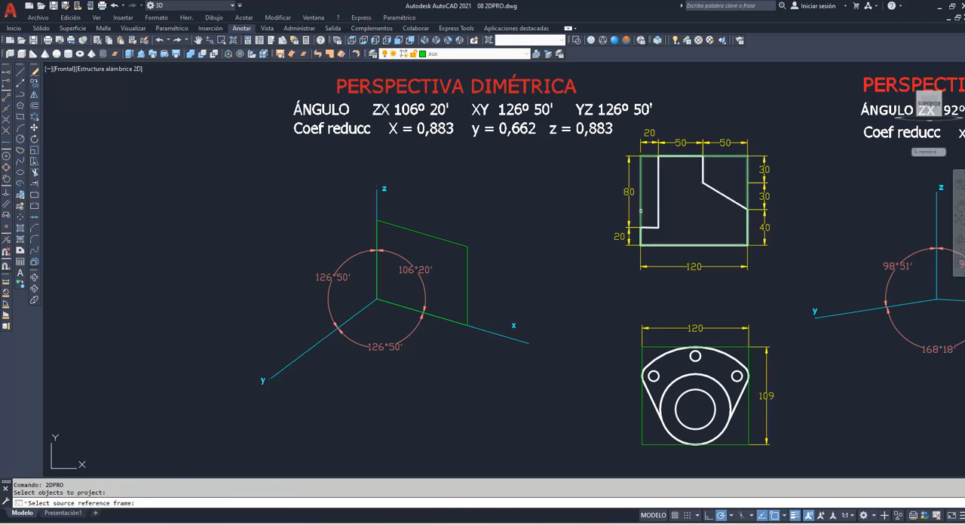
click(640, 211)
click(468, 291)
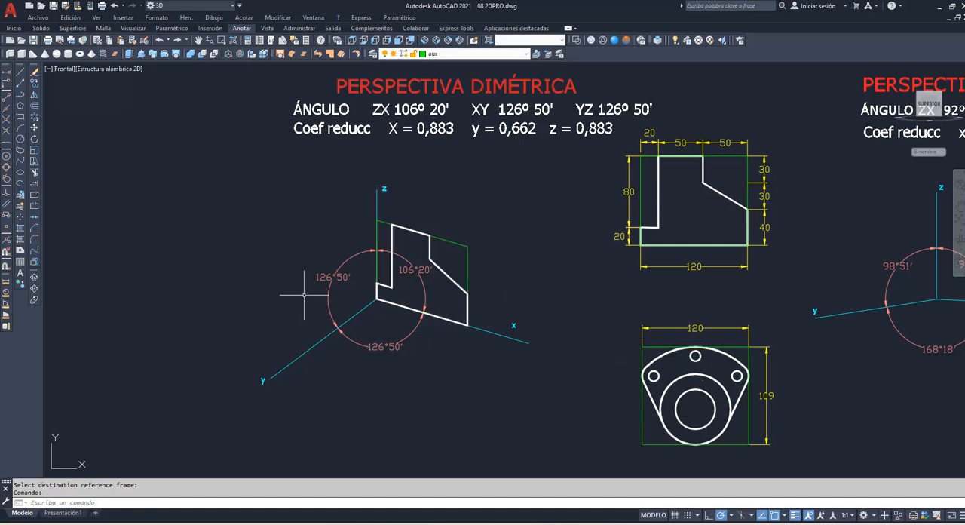
Step: Draw a closed polyline frame on the dimetric yz plane from the origin, 79.44 along y and 96.24 high parallel to z
text(POL)
key(Return)
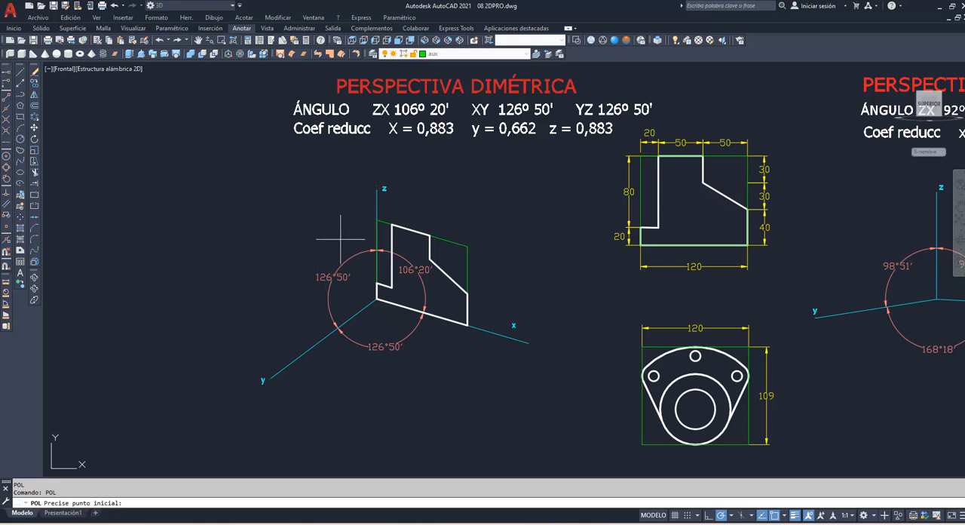
click(377, 298)
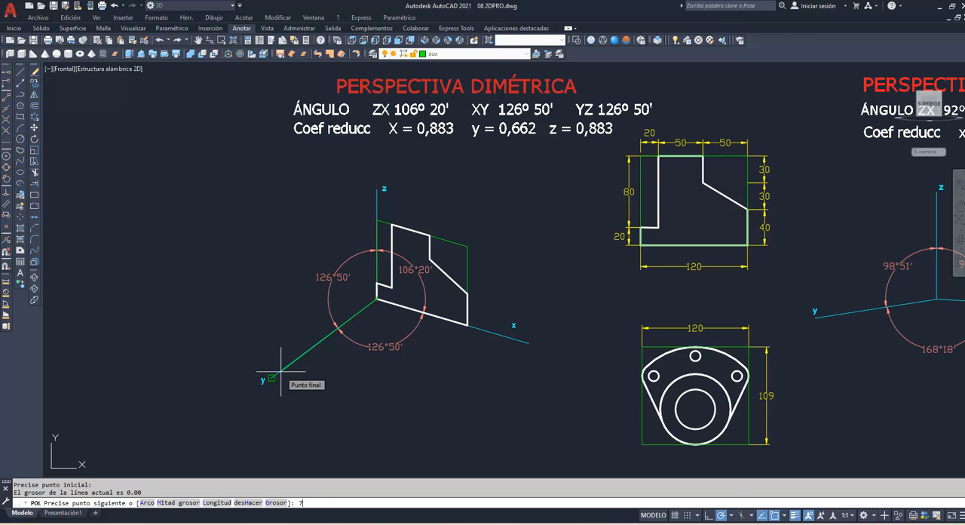
text(9.)
text(44)
key(Return)
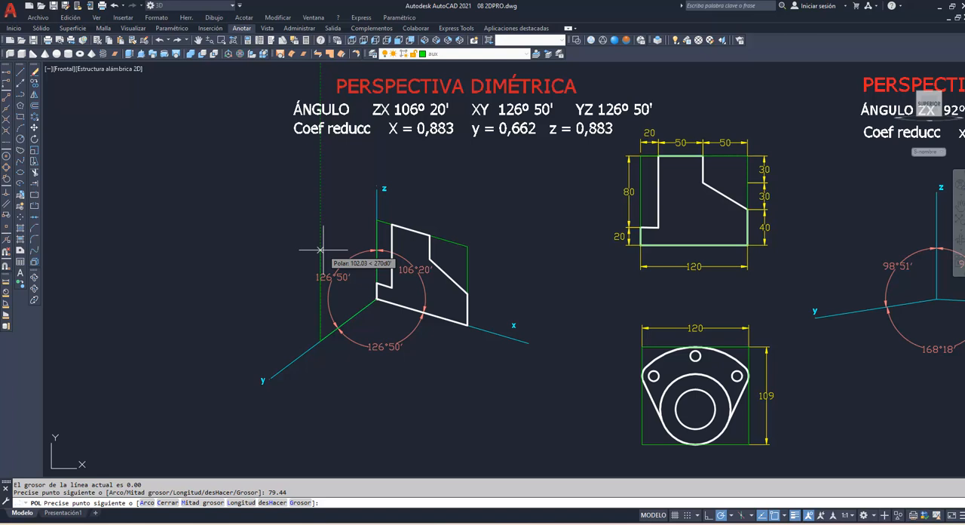
text(96.24)
key(Return)
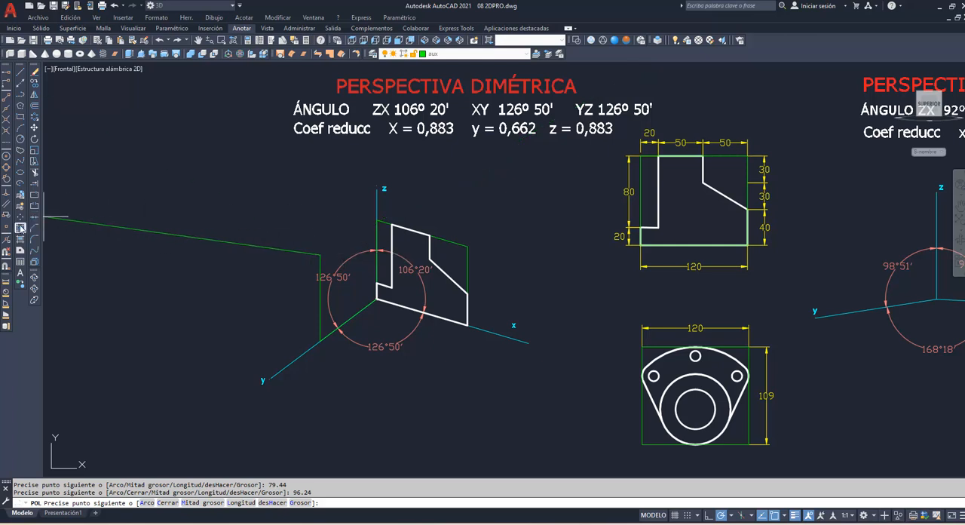
click(6, 205)
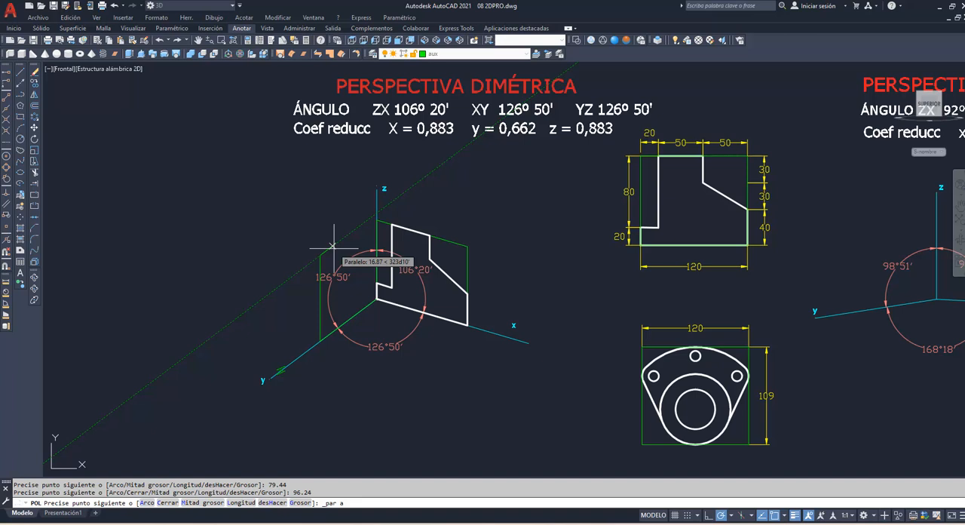
text(79.44)
key(Return)
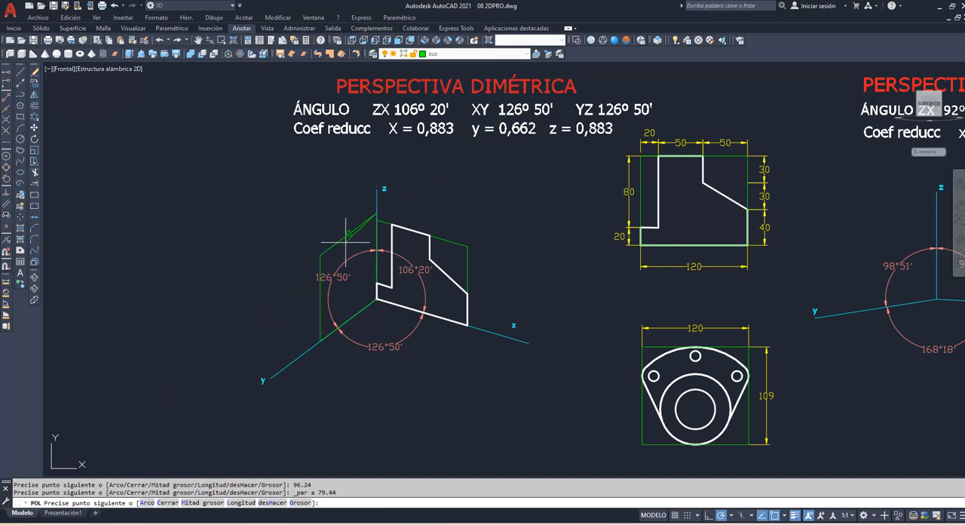
text(c)
key(Return)
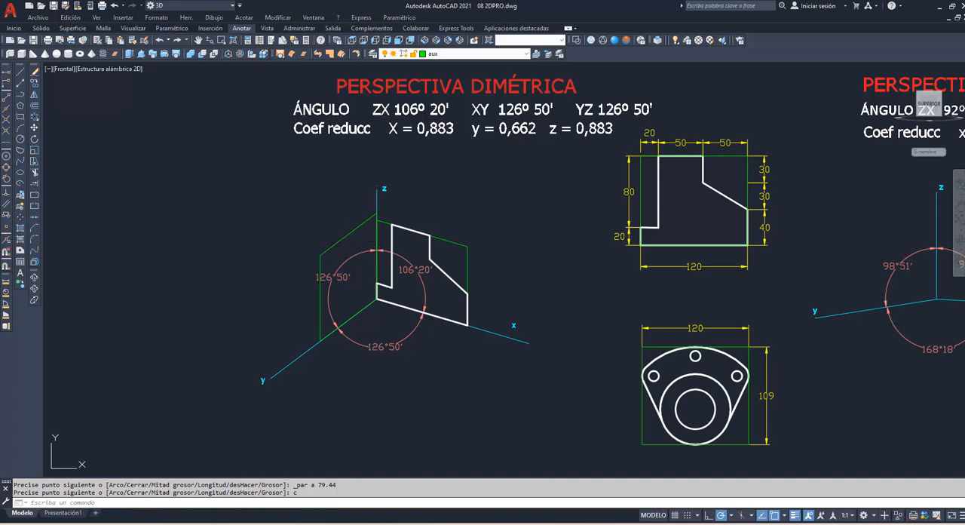
Step: Project the flange figure with its holes using 2DPRO, from its green bounding rectangle onto the dimetric yz frame
text(2DPRO)
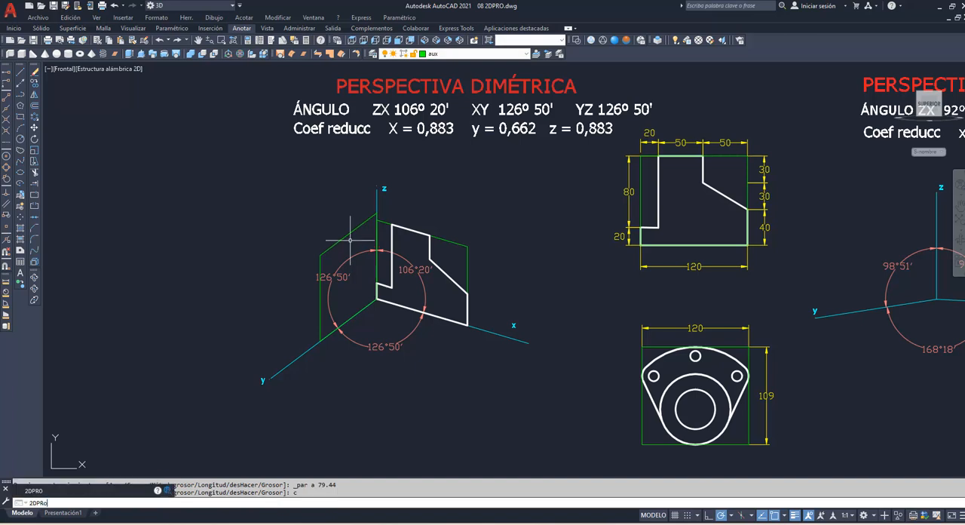
key(Return)
drag(618, 336, 782, 475)
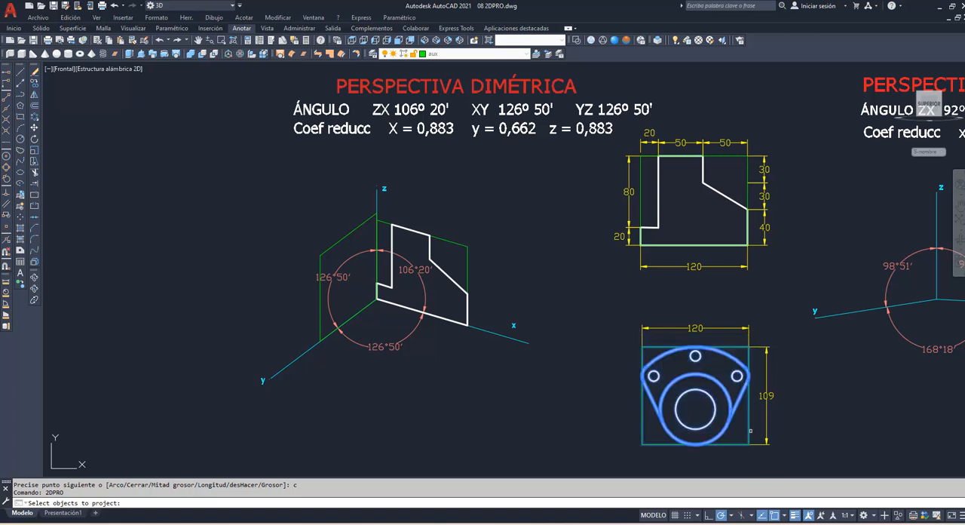
key(Return)
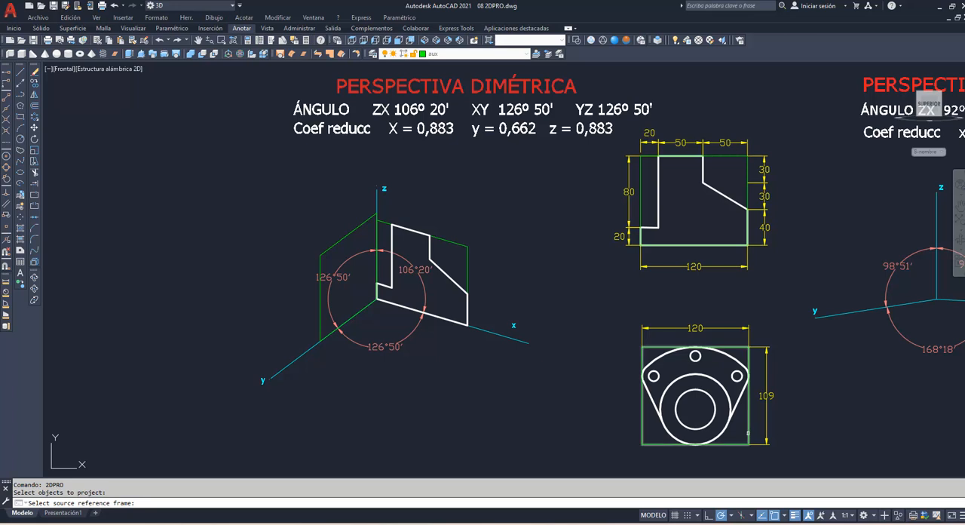
click(748, 433)
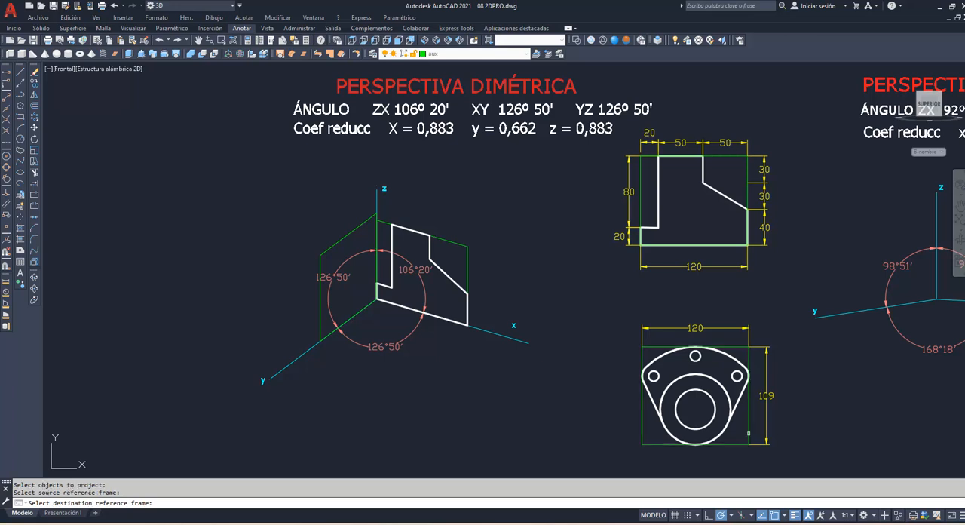
click(319, 330)
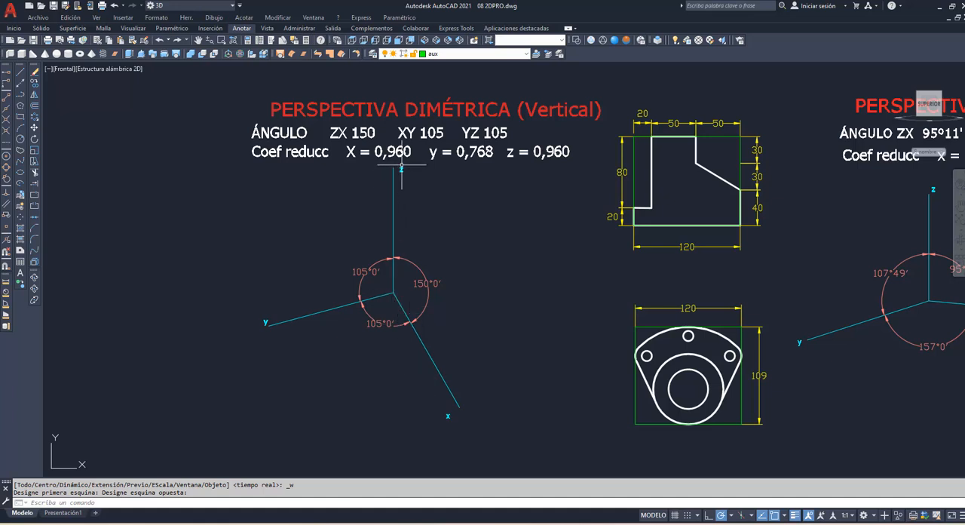
Step: Draw a closed polyline frame from the vertical dimetric origin, 115.2 along x, 96 parallel to z and 115.5 back parallel to x
text(pol)
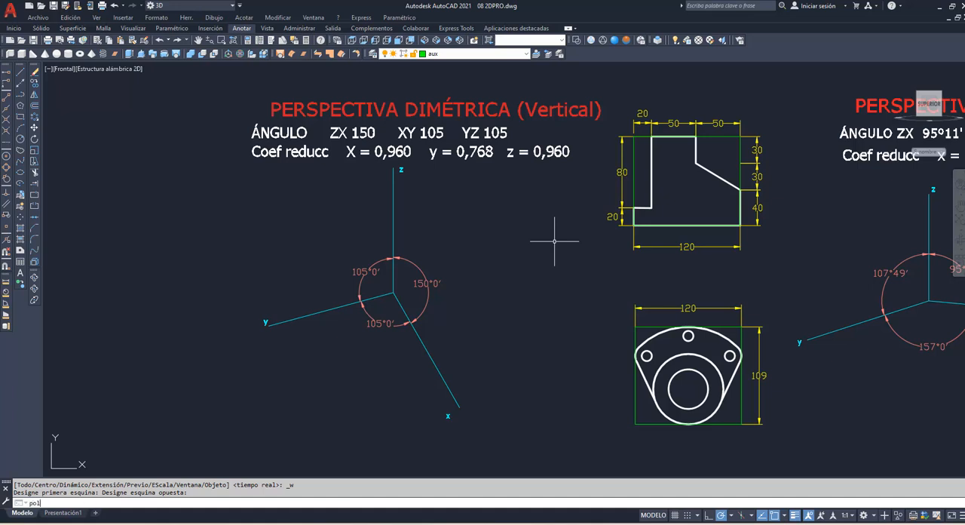
key(Return)
click(393, 292)
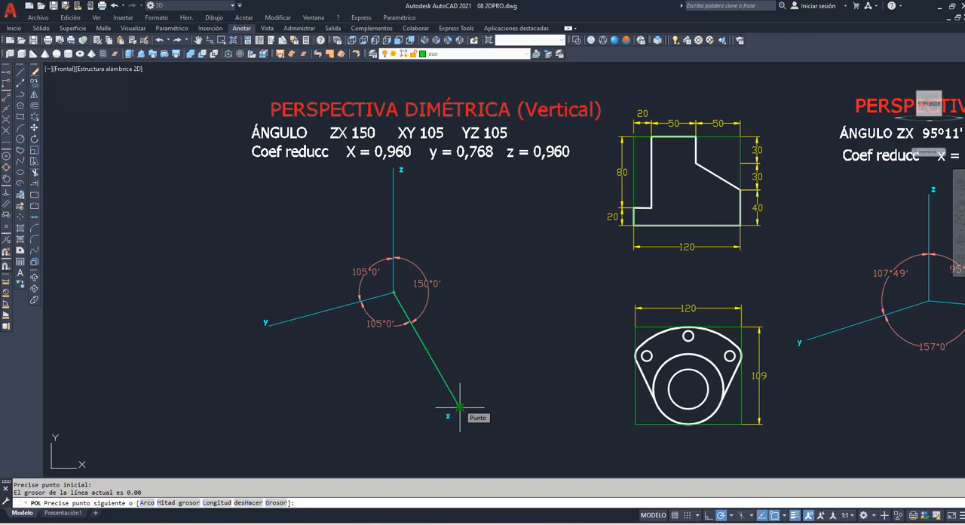
text(115.2)
key(Return)
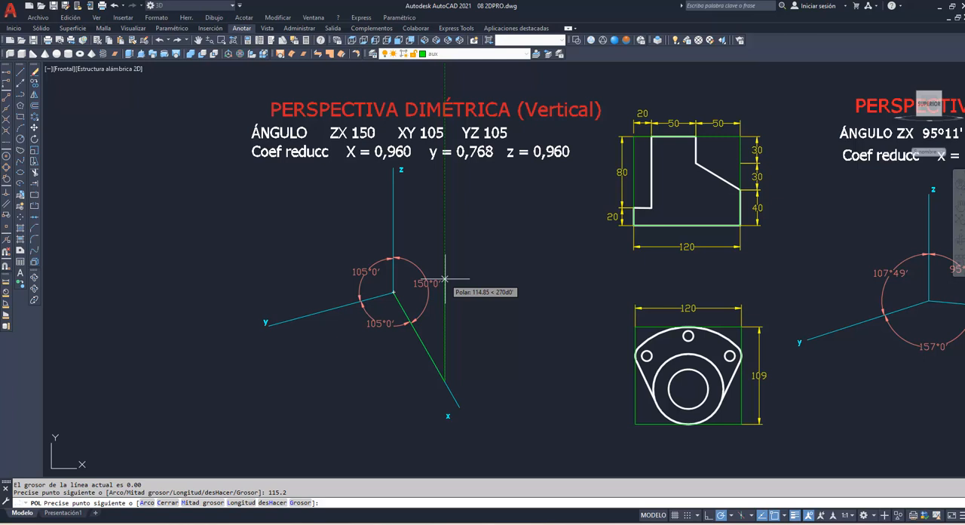
text(96)
key(Return)
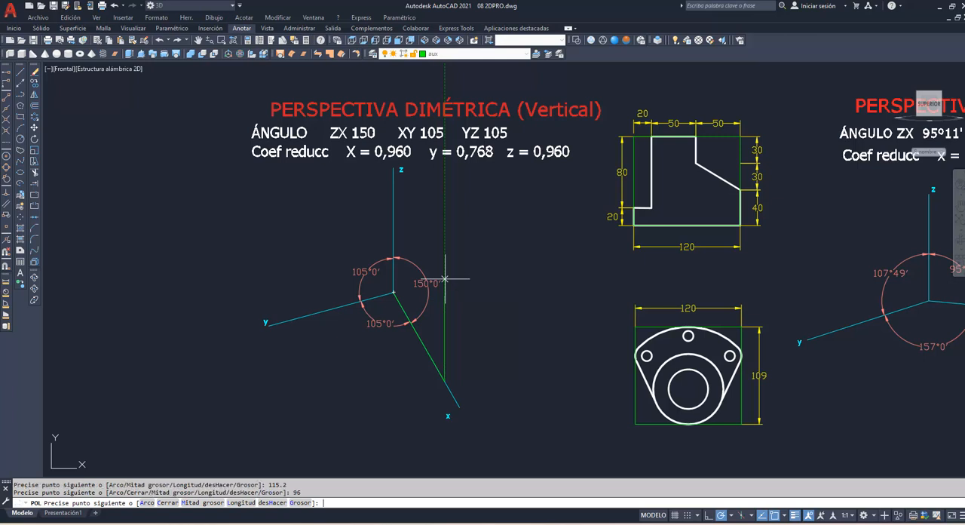
click(6, 204)
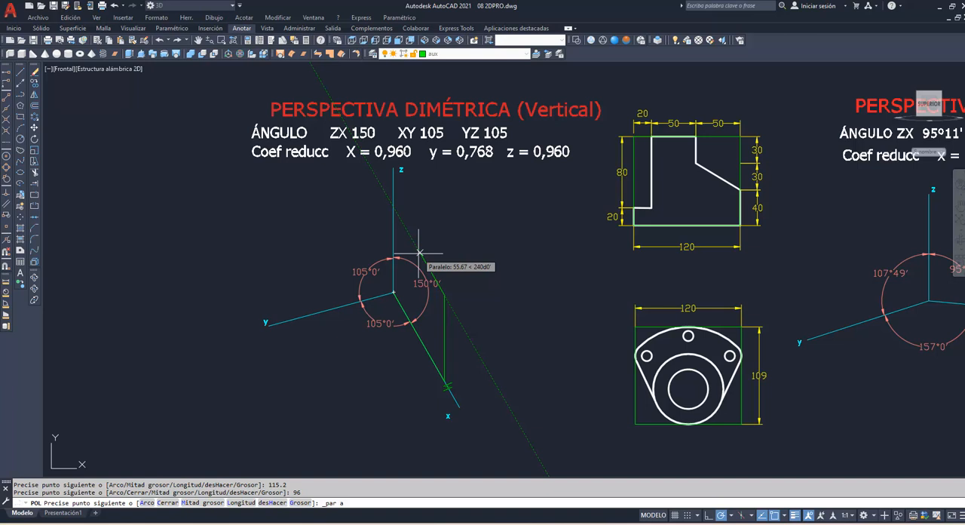
text(15.5)
key(Return)
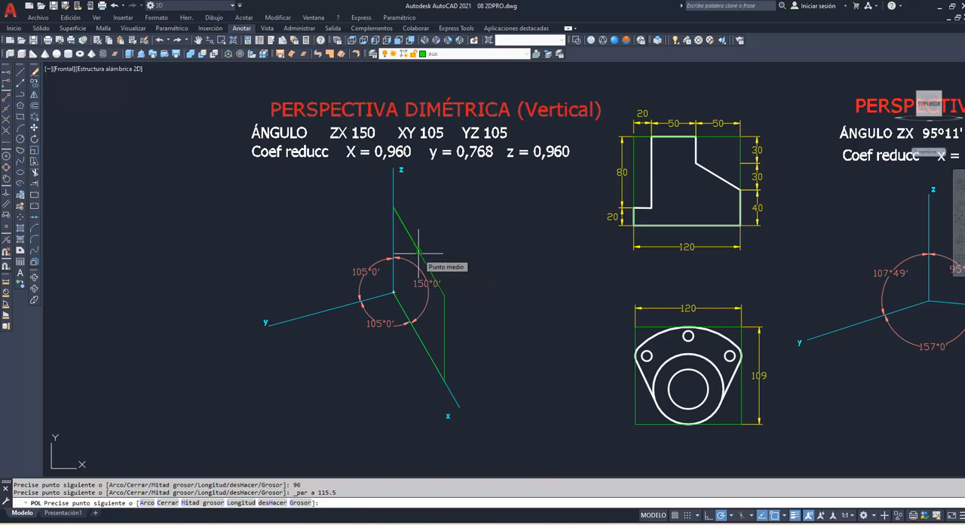
text(c)
key(Return)
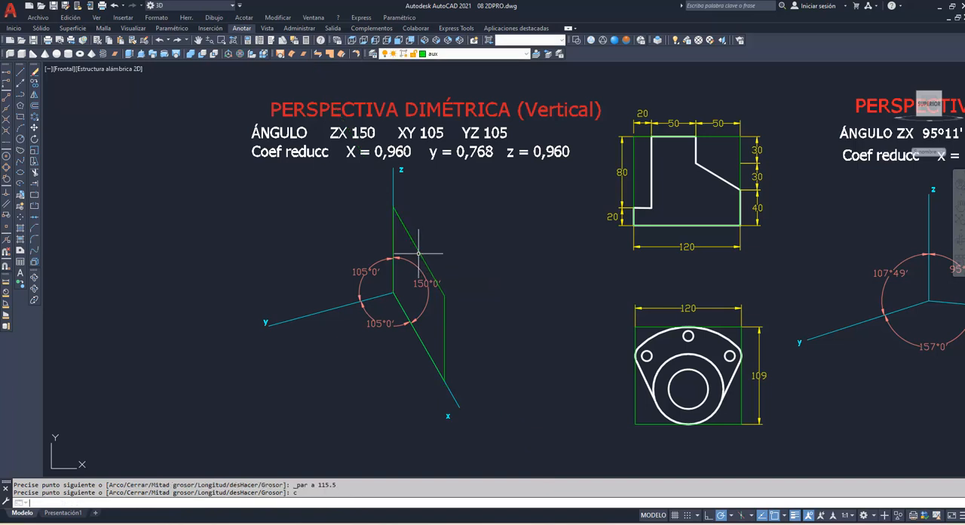
Step: Try to project the stepped profile using 2DPRO onto the vertical dimetric zx frame, and undo the projection
text(2DPRo)
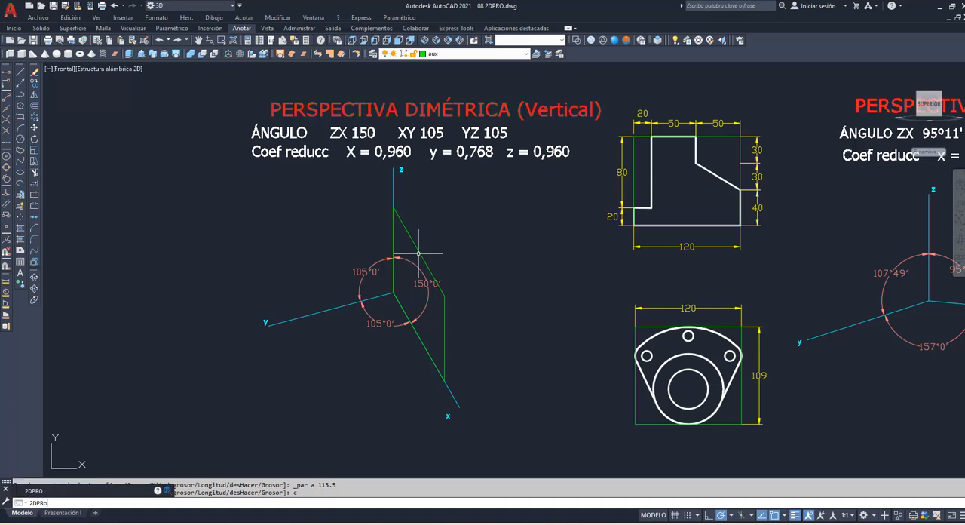
key(Return)
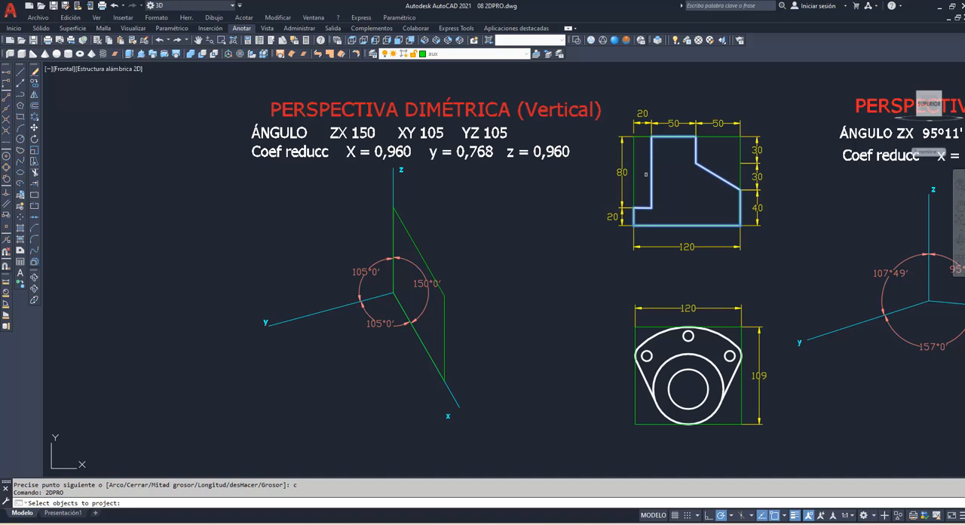
key(Return)
click(634, 177)
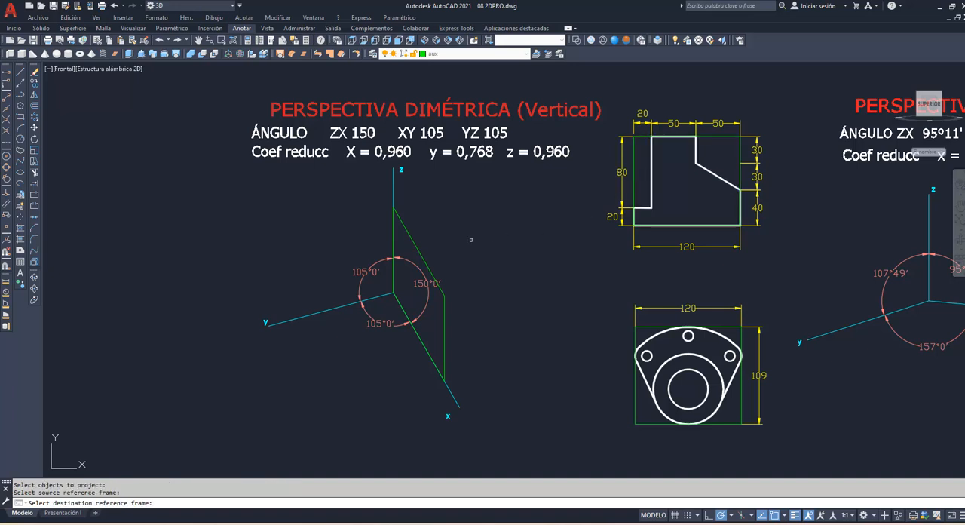
click(422, 251)
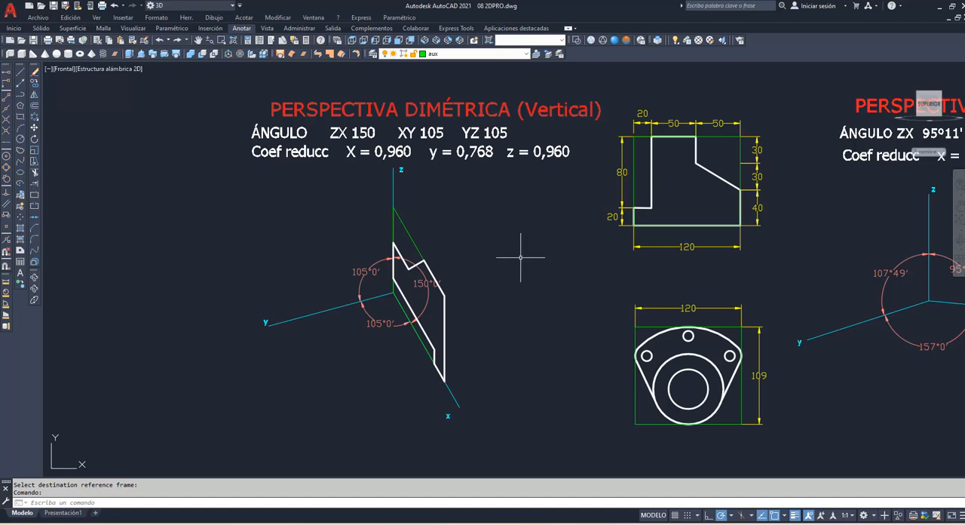
mouse_move(411, 223)
mouse_down()
mouse_move(351, 275)
mouse_move(481, 320)
mouse_move(381, 230)
mouse_up()
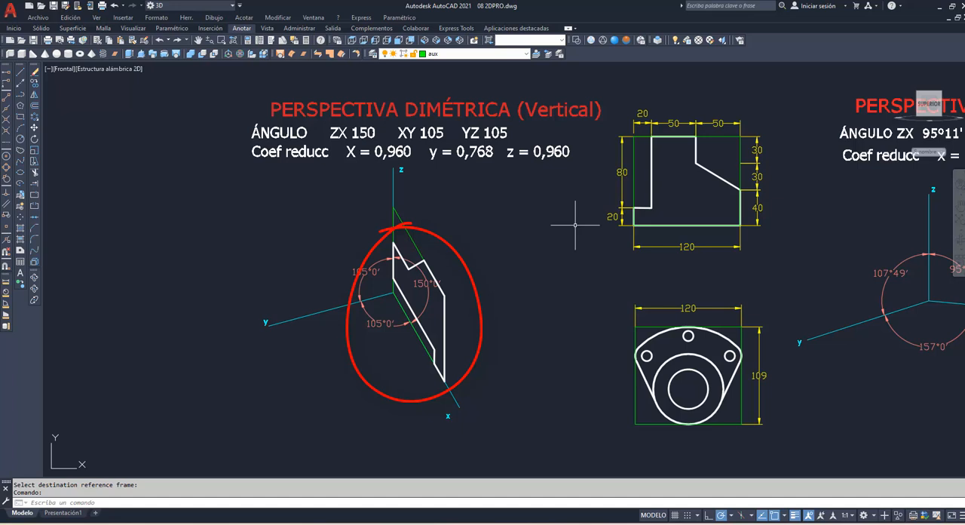
text(H)
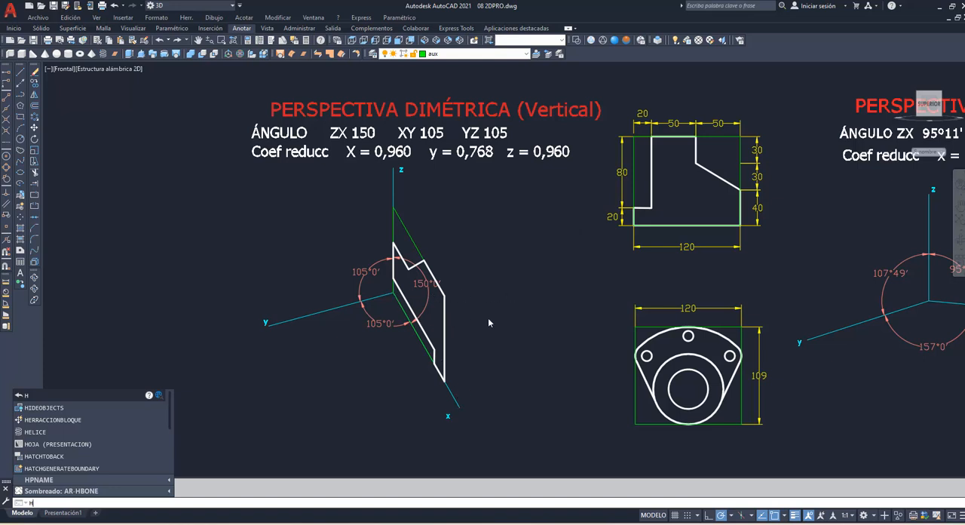
key(Return)
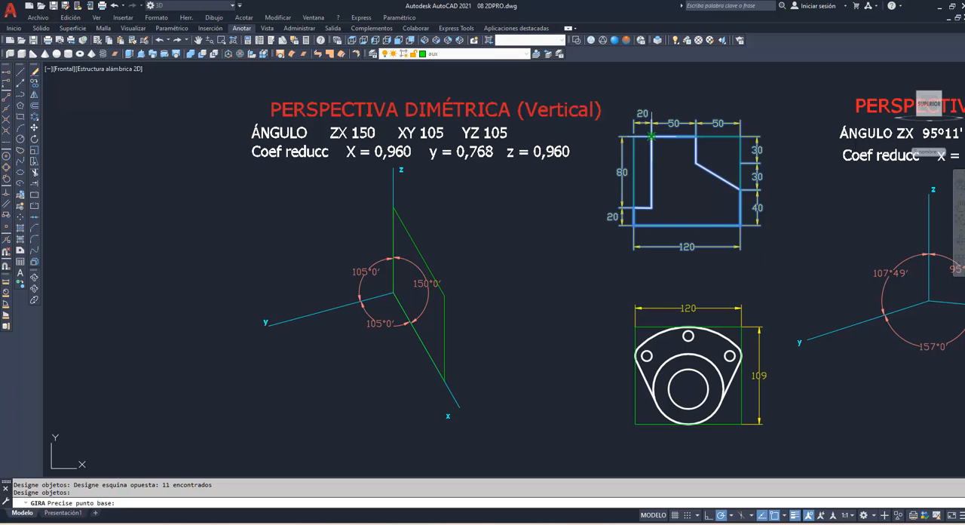
Step: Rotate the dimensioned stepped profile and its frame 90° clockwise, and project the profile using 2DPRO onto the vertical dimetric zx frame
click(651, 136)
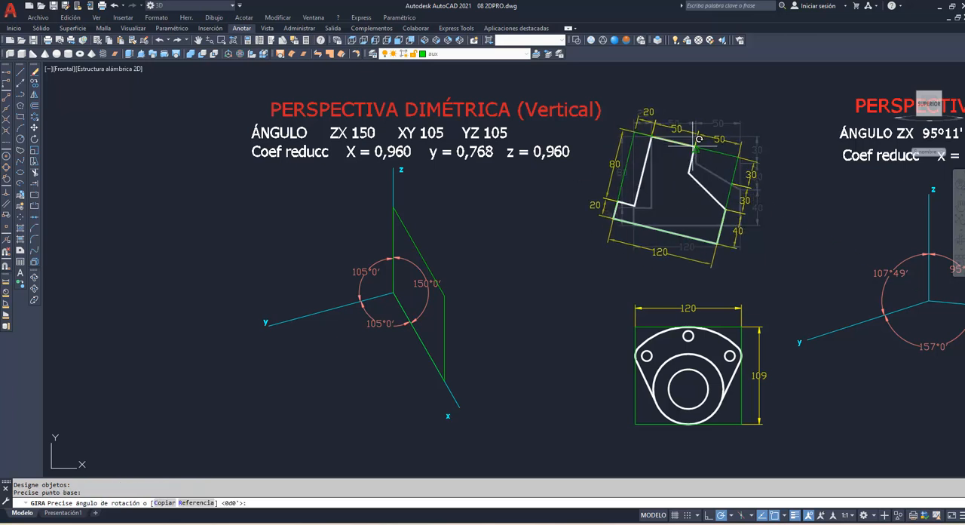
click(654, 226)
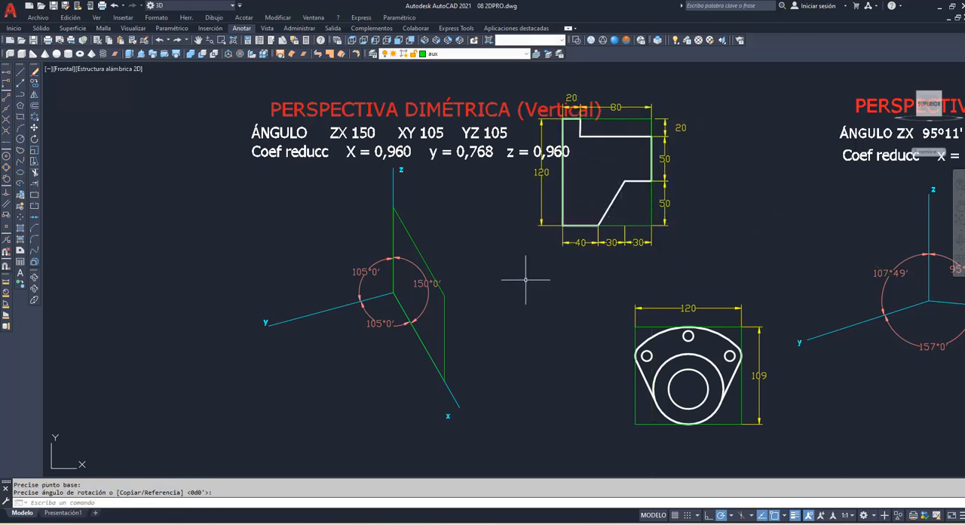
text(2DPr)
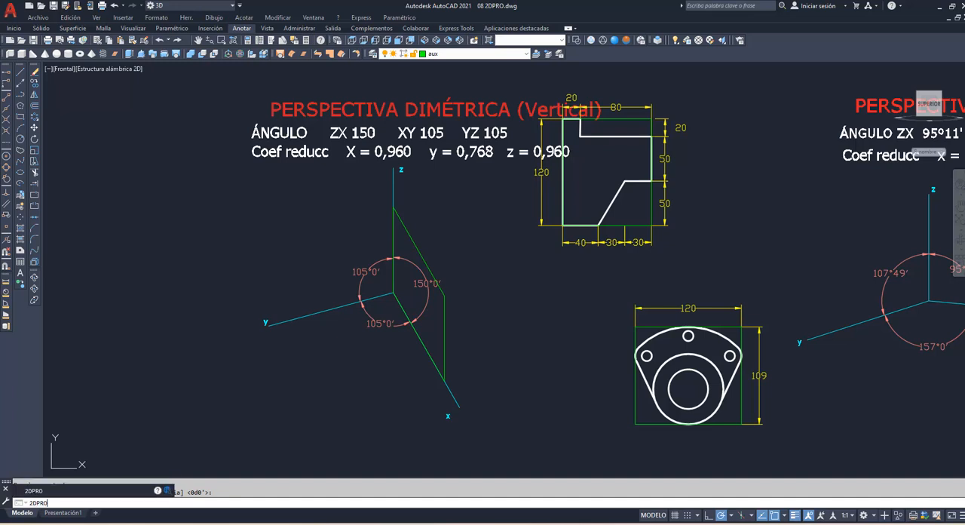
key(Return)
click(610, 207)
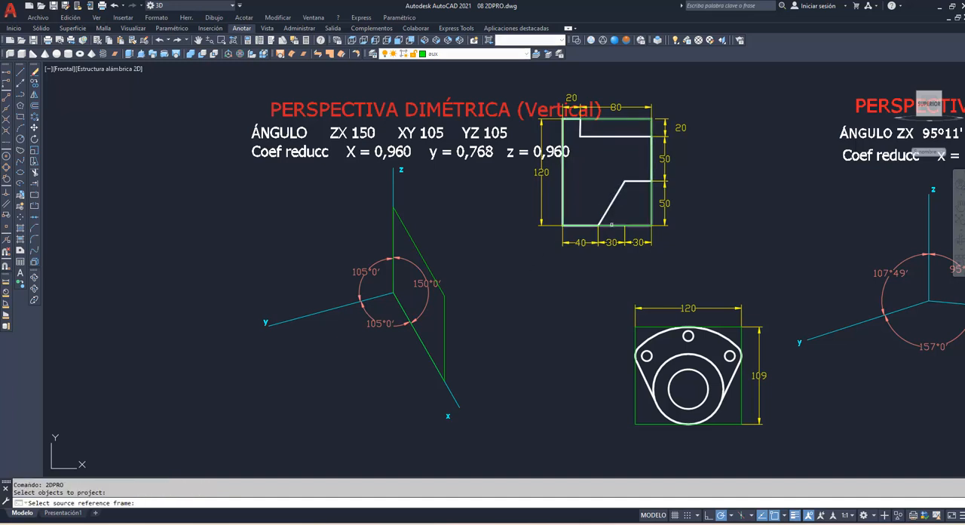
click(611, 225)
click(428, 265)
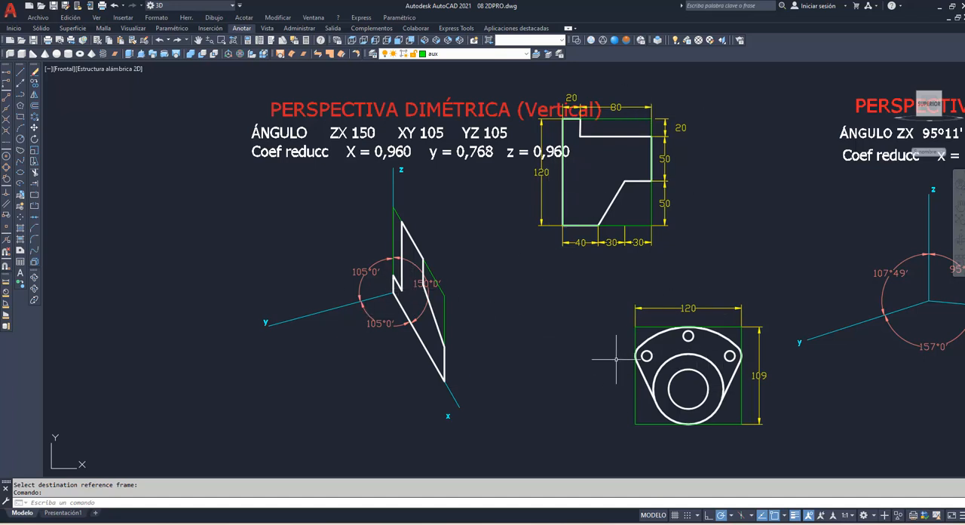
Step: Draw a closed polyline frame from the vertical dimetric origin, 92.16 along y, 104.64 parallel to z and 92.16 back parallel to y
text(pol)
key(Return)
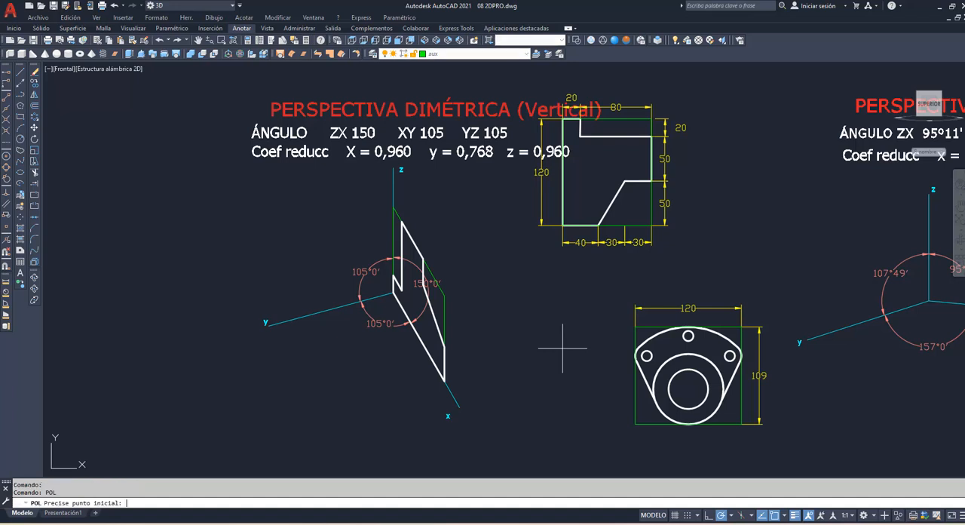
click(393, 292)
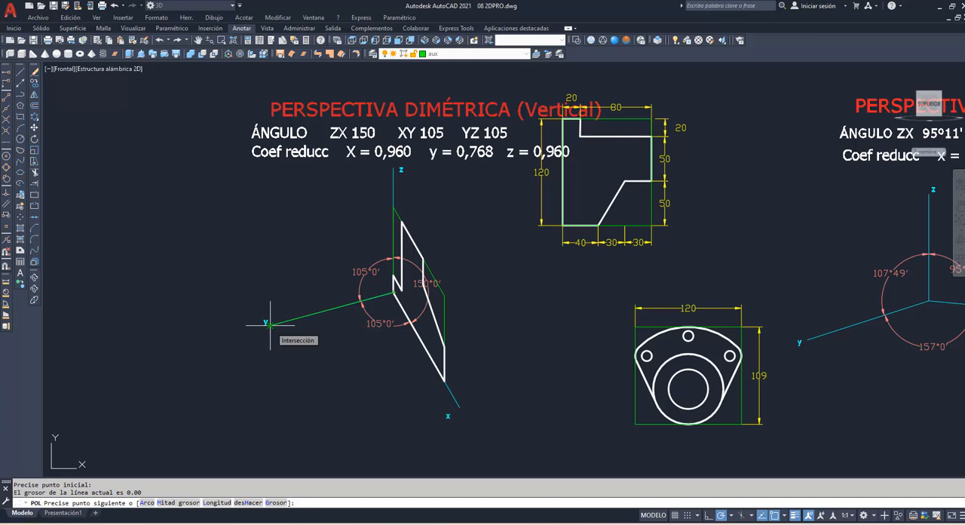
text(2.16)
key(Return)
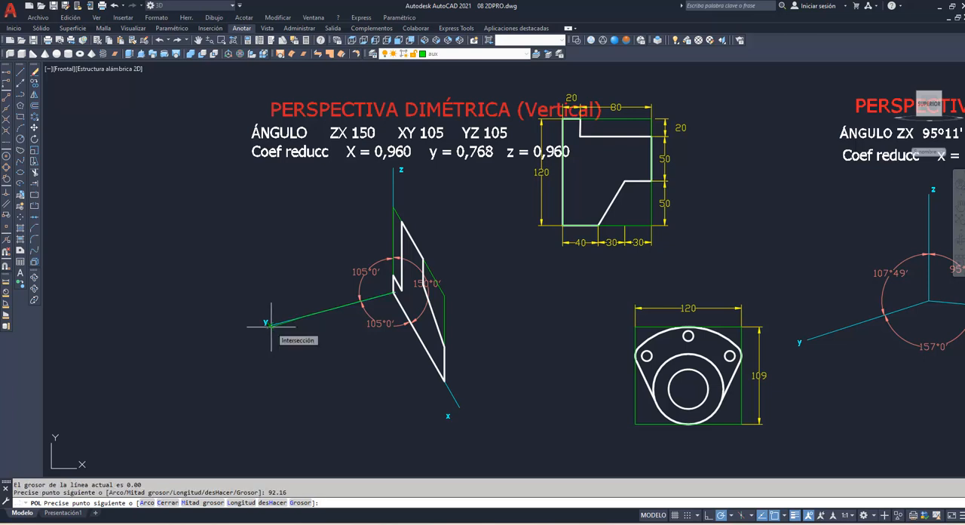
click(313, 311)
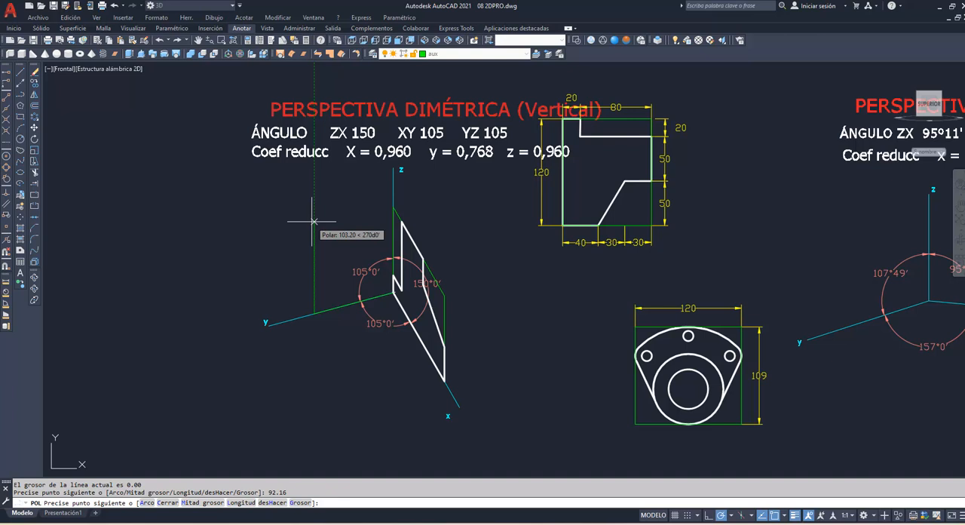
text(104.64)
key(Return)
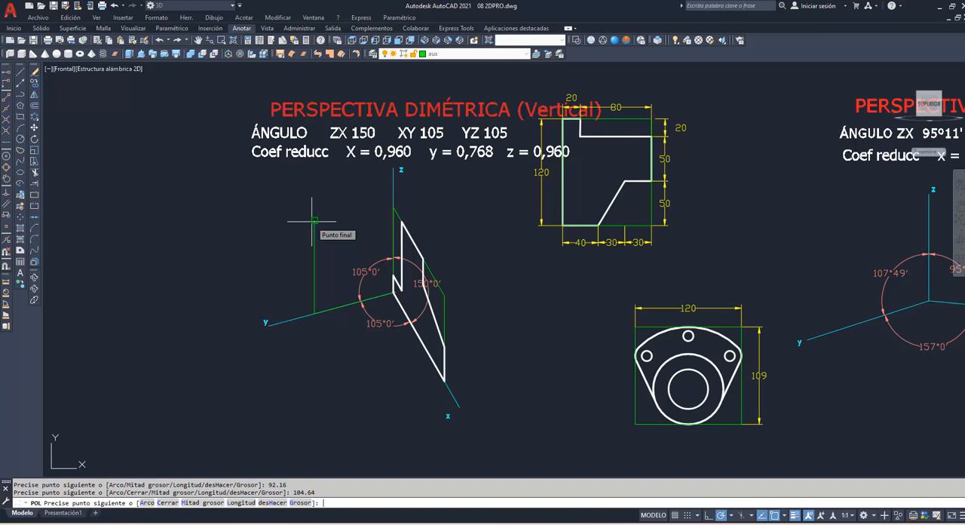
click(313, 221)
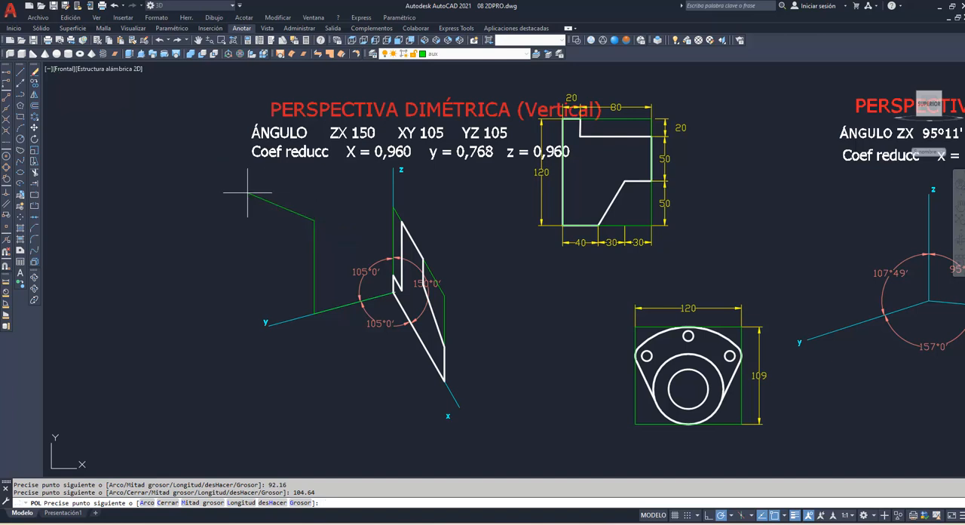
click(6, 204)
mouse_move(273, 325)
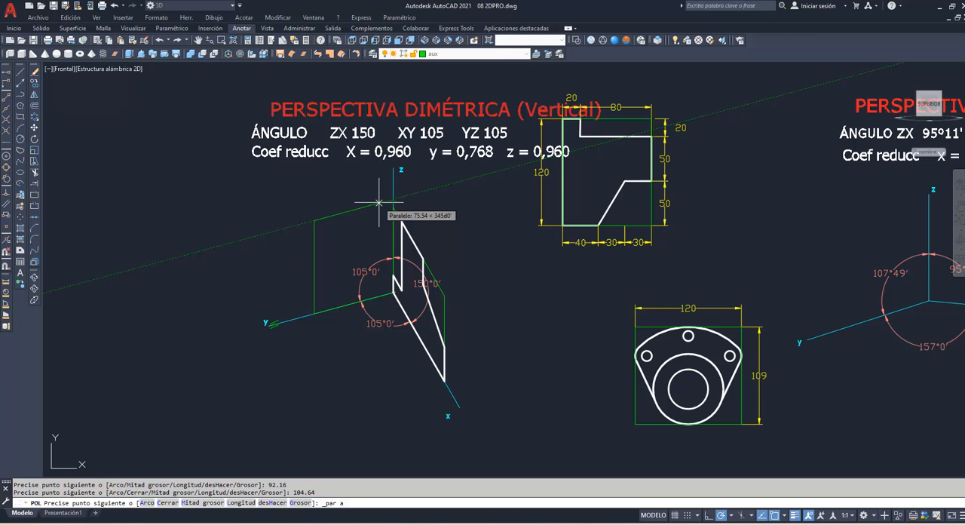
text(92.16)
key(Return)
text(c)
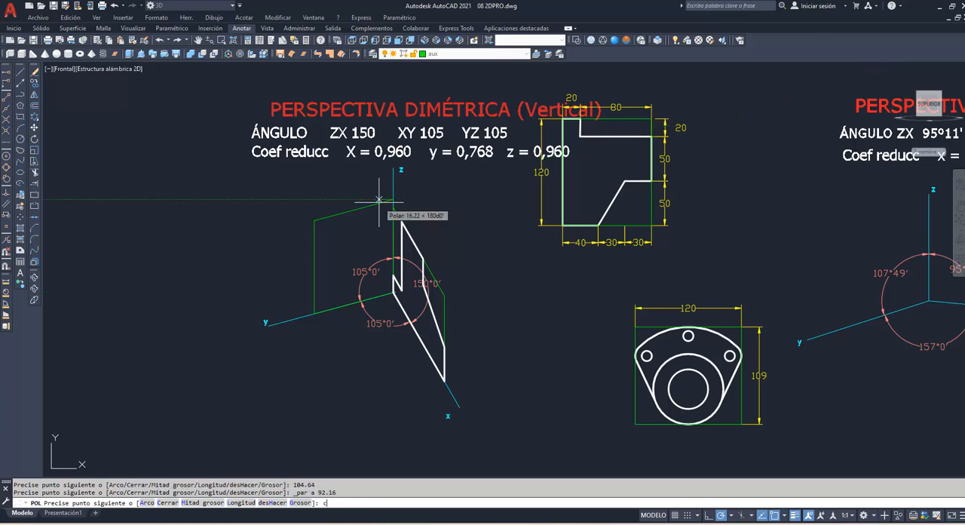
key(Return)
text(2DPRo)
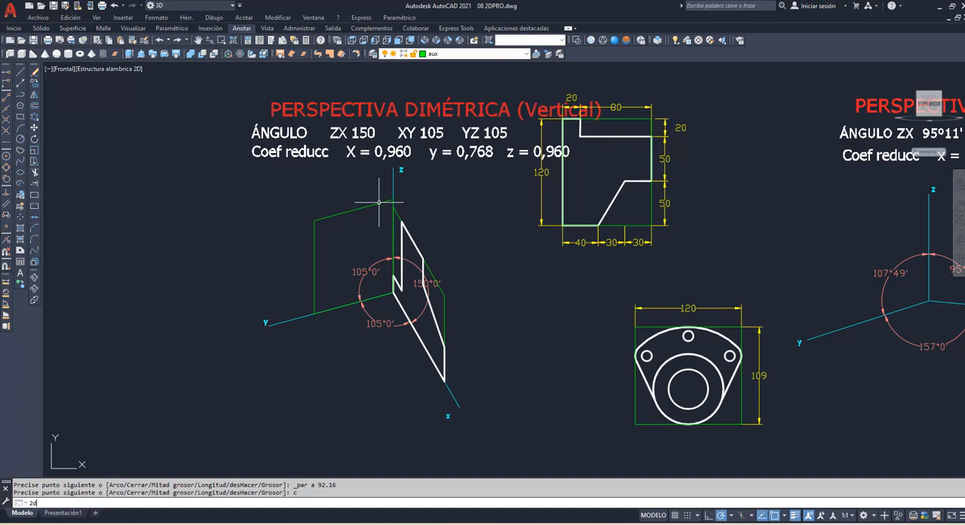
key(Return)
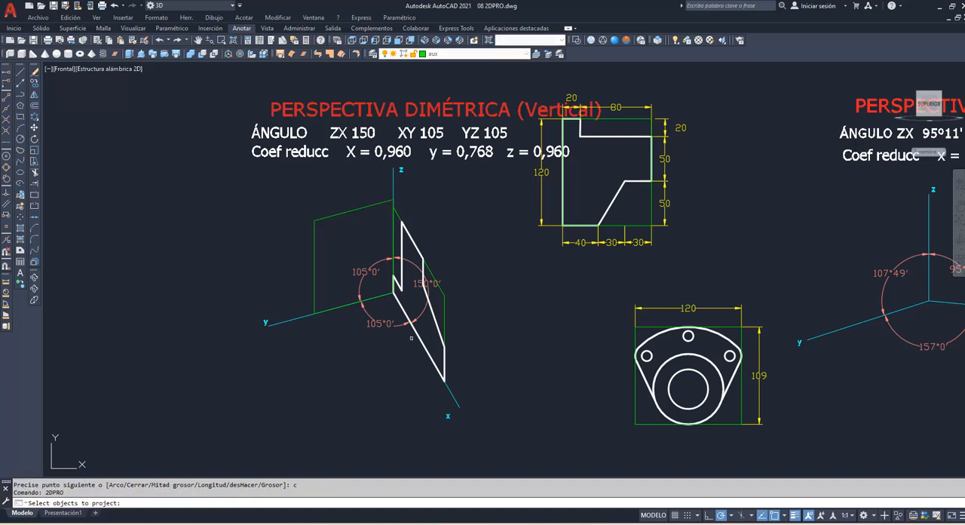
click(615, 321)
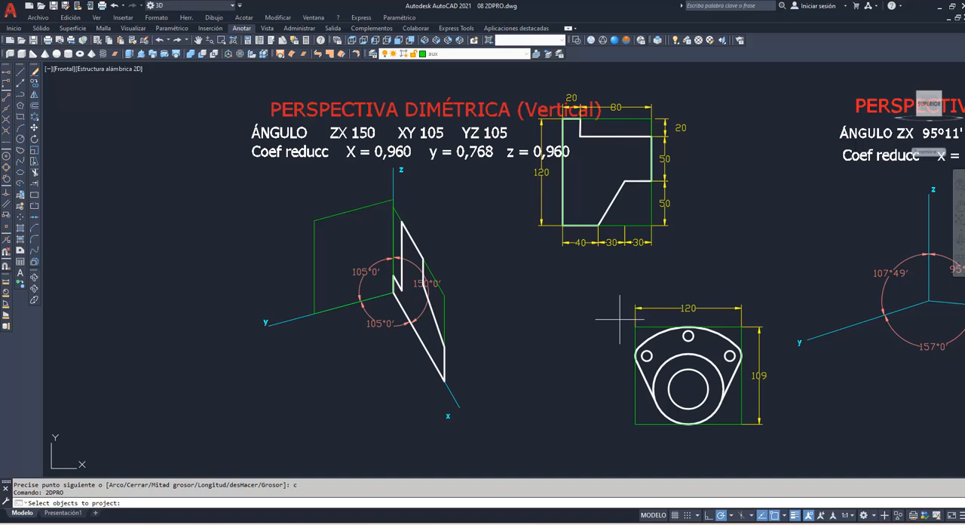
click(750, 434)
key(Return)
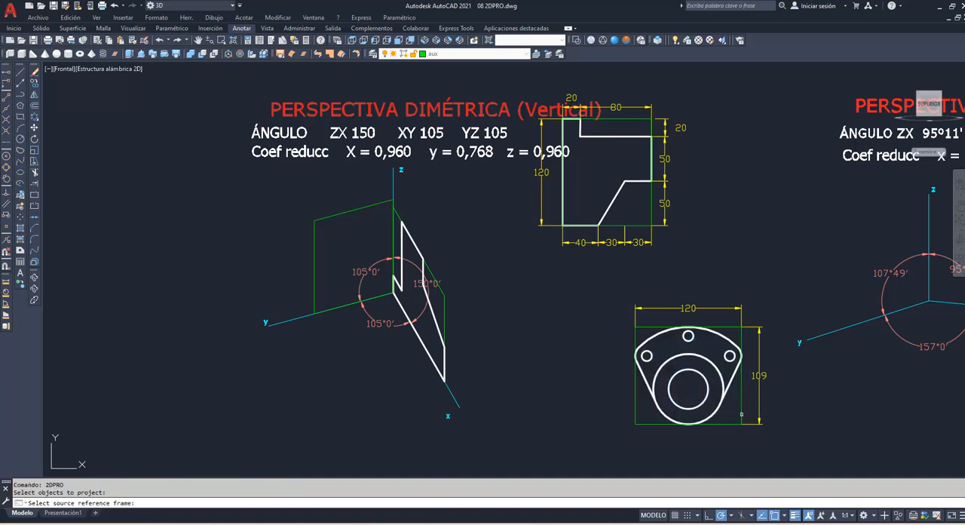
click(741, 414)
key(Escape)
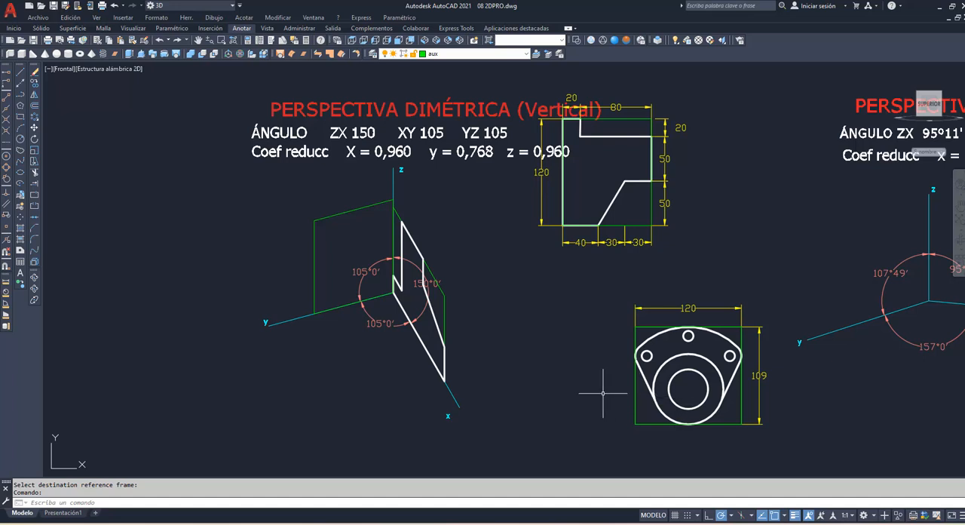
Step: Project the flange figure with its holes using 2DPRO, from its green bounding rectangle onto the vertical dimetric yz frame
key(Return)
click(619, 325)
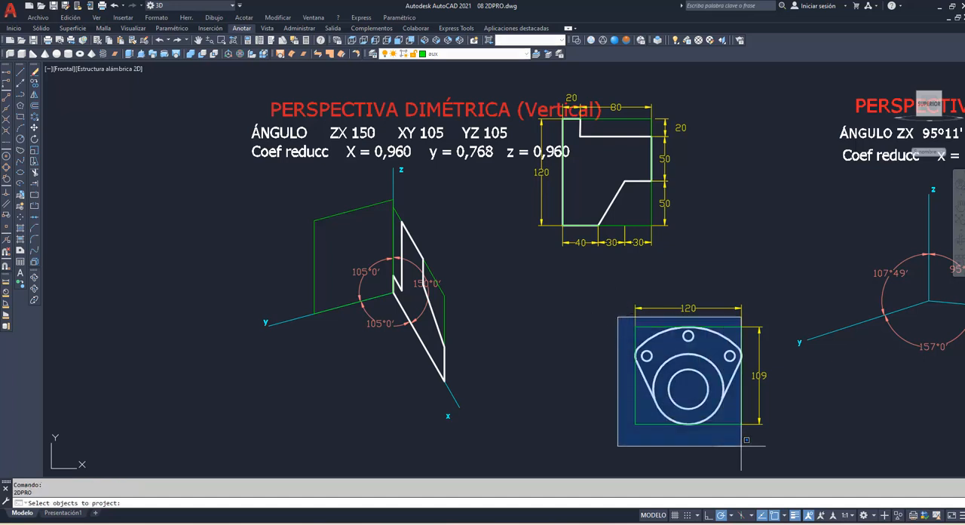
click(766, 463)
key(Return)
click(740, 414)
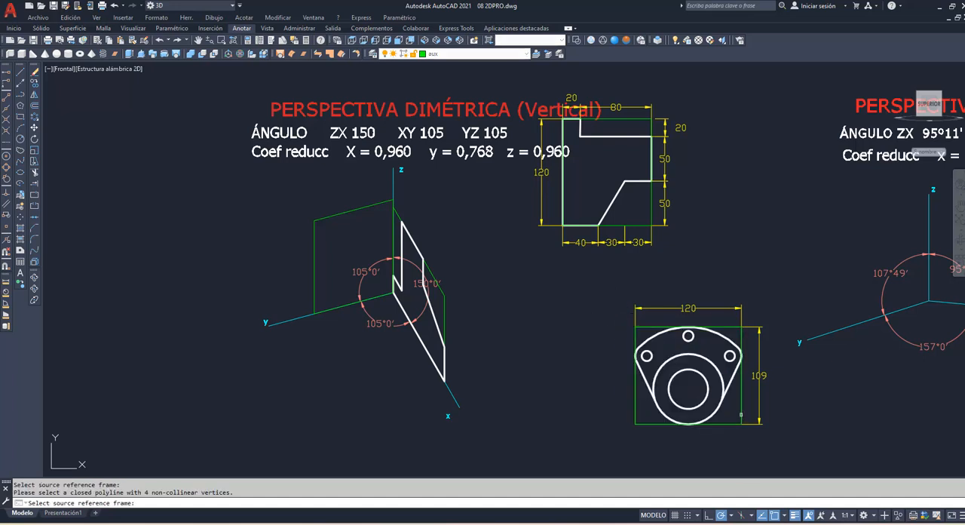
click(315, 261)
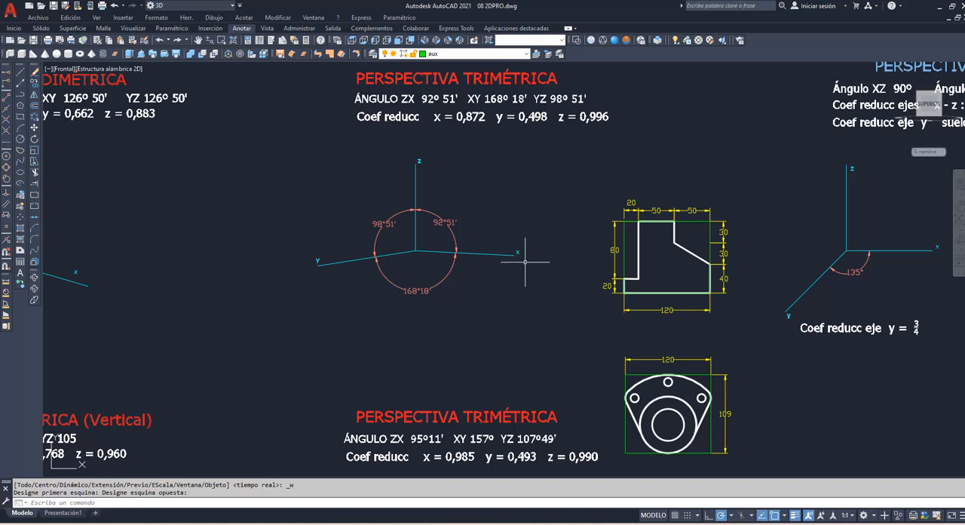
Step: Draw a closed polyline frame from the upper trimetric origin, 104.64 along x, 99.6 parallel to z and 104.64 back parallel to x
text(pol)
key(Return)
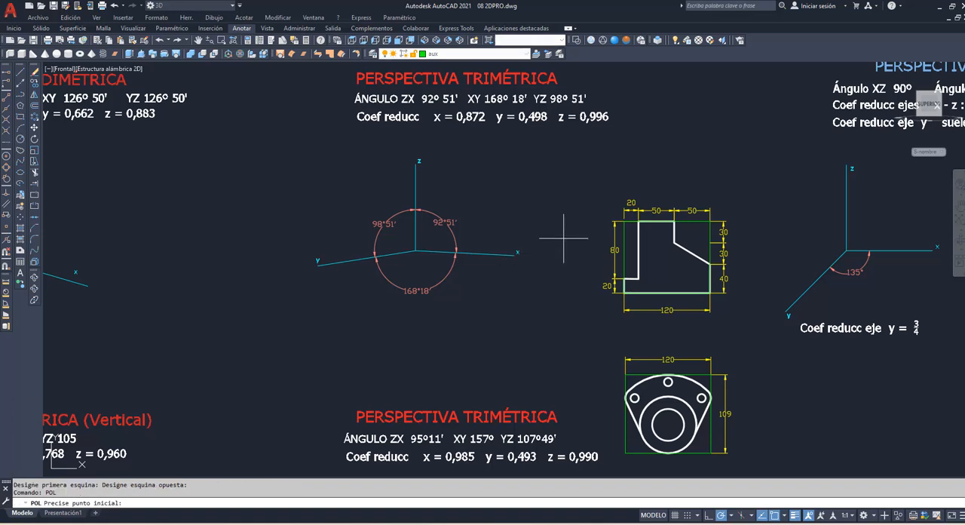
click(416, 249)
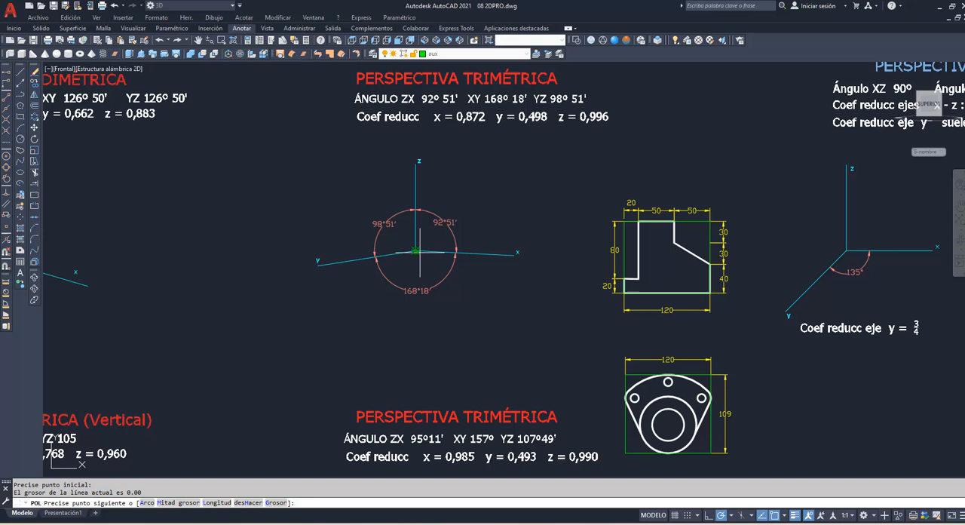
click(514, 254)
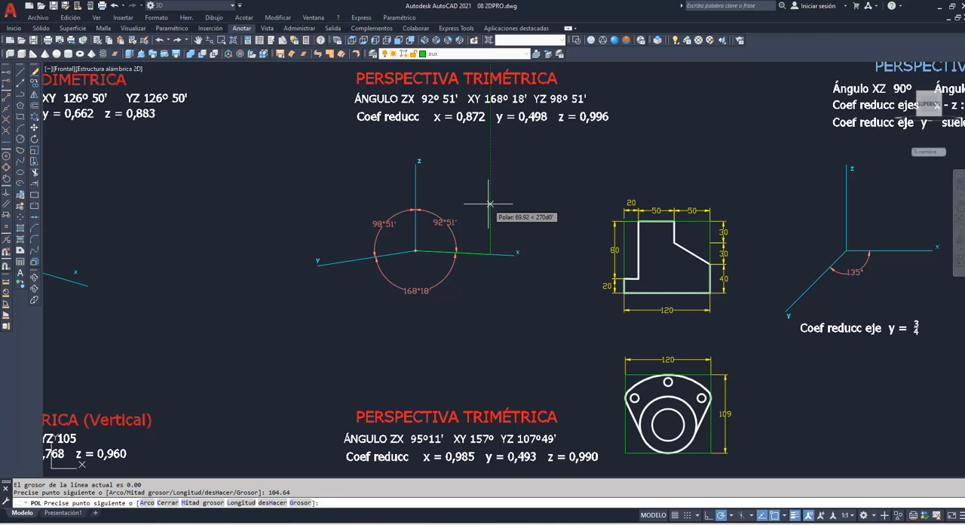
text(99.6)
key(Return)
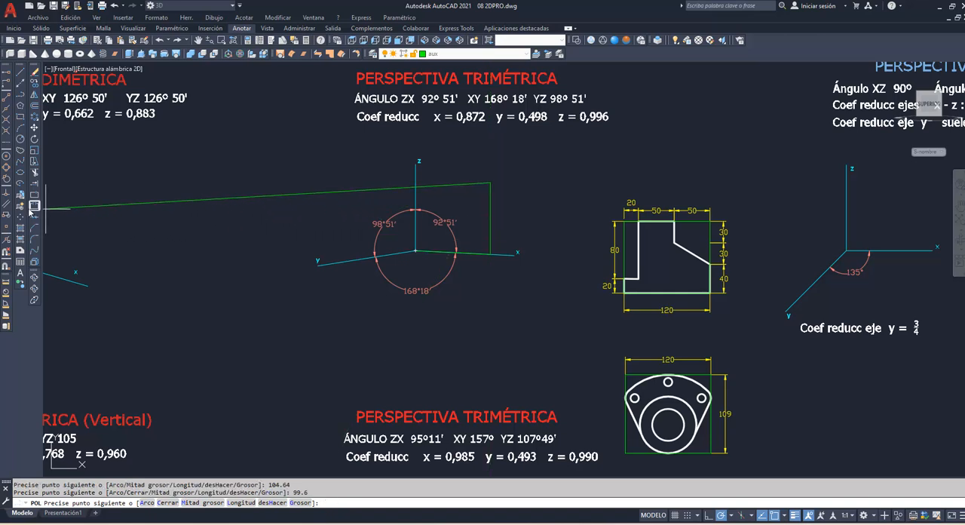
click(6, 204)
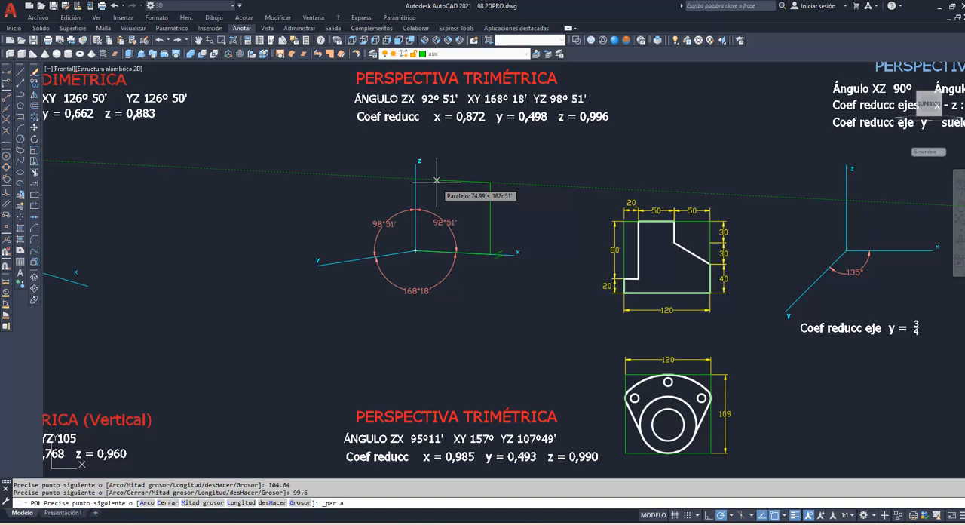
text(104.64)
key(Return)
text(c)
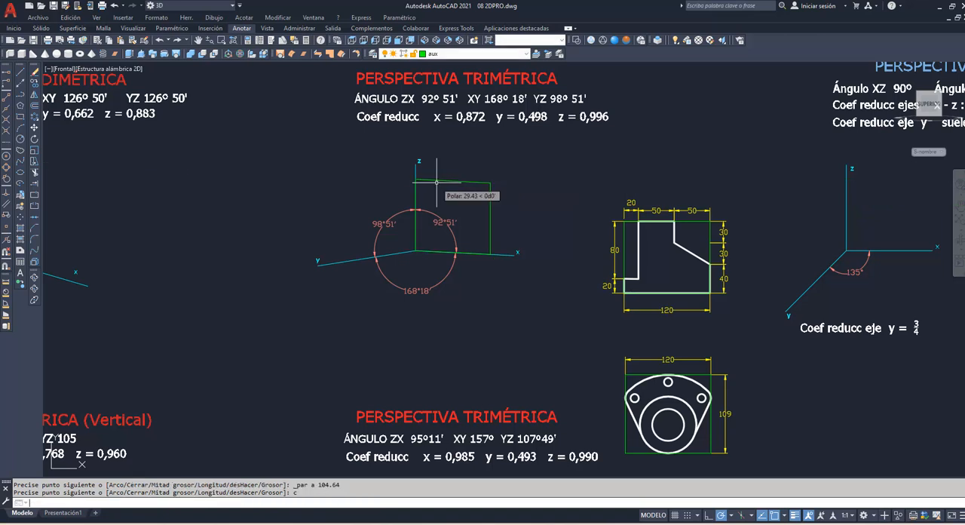
key(Return)
Step: Project the stepped profile using 2DPRO, from its green bounding rectangle onto the trimetric zx frame
text(2DPRO)
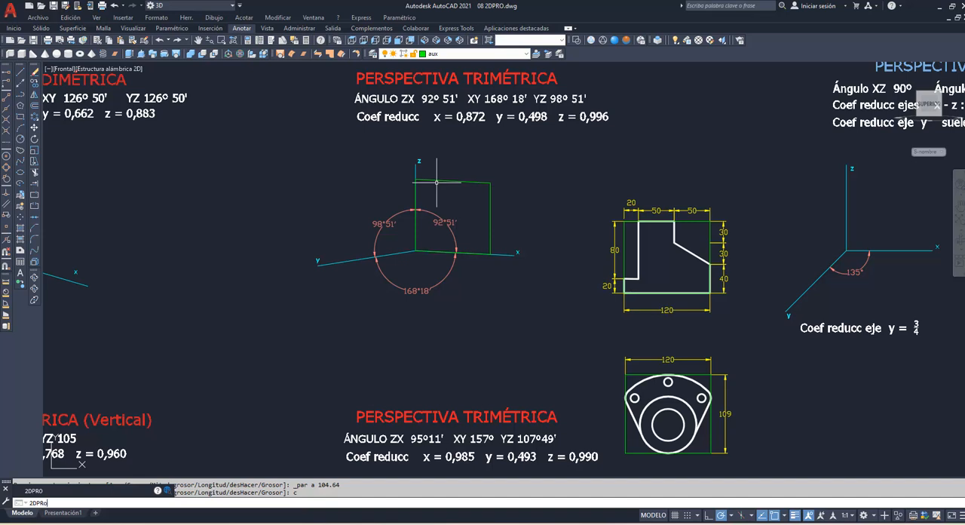
key(Return)
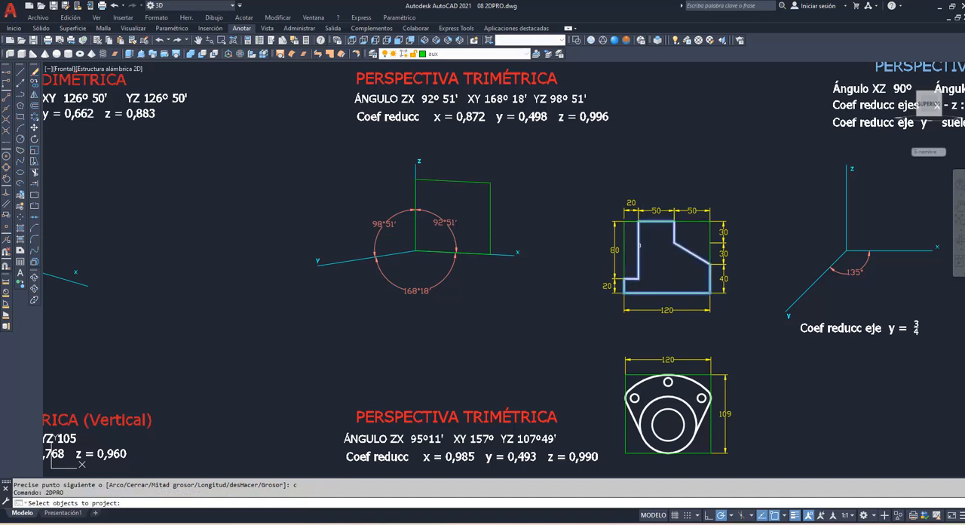
click(638, 274)
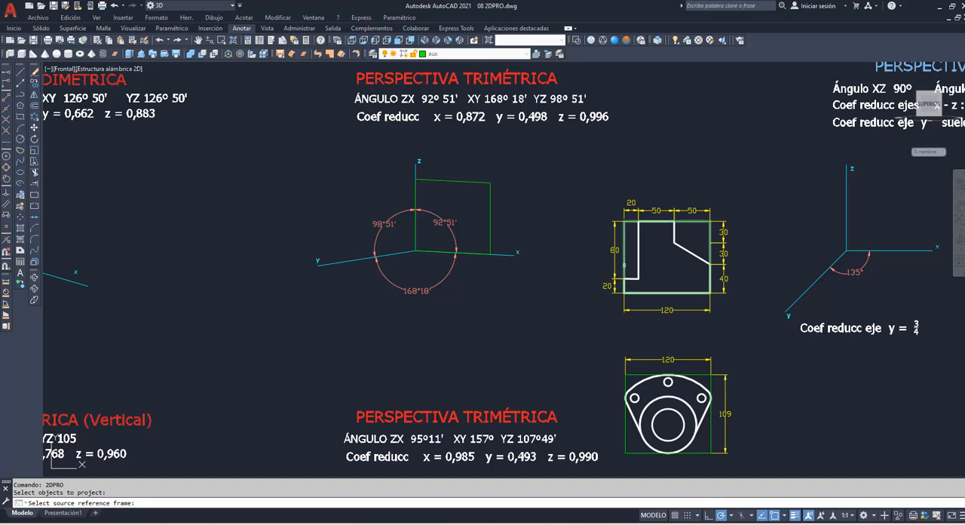
click(623, 265)
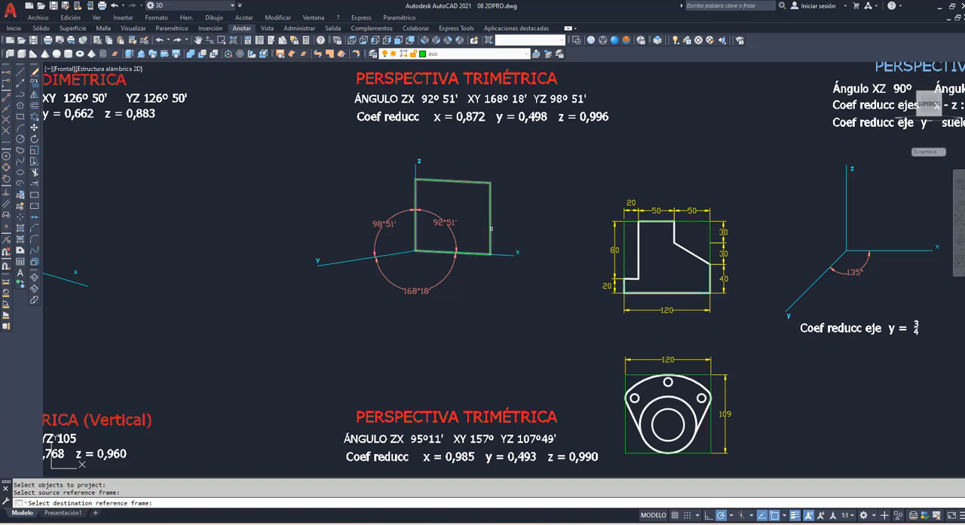
click(491, 229)
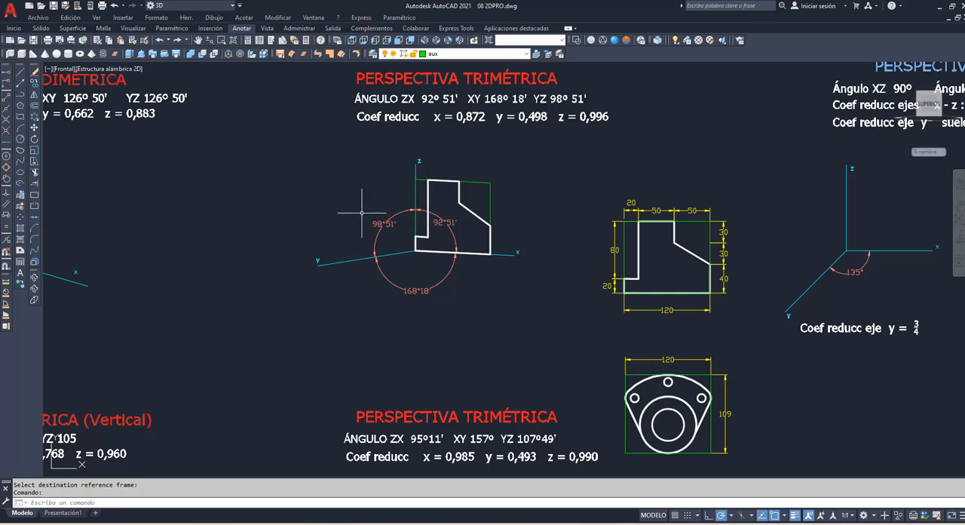
Step: Draw a closed polyline frame from the upper trimetric origin, 59.76 along y, 108.56 parallel to z and 59.76 back parallel to y
text(pol)
key(Return)
click(415, 250)
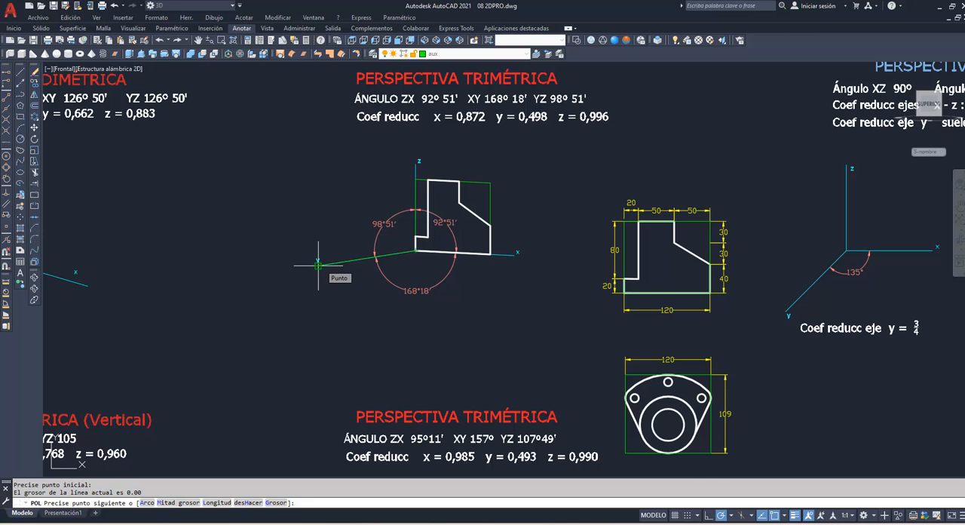
text(59.76)
key(Return)
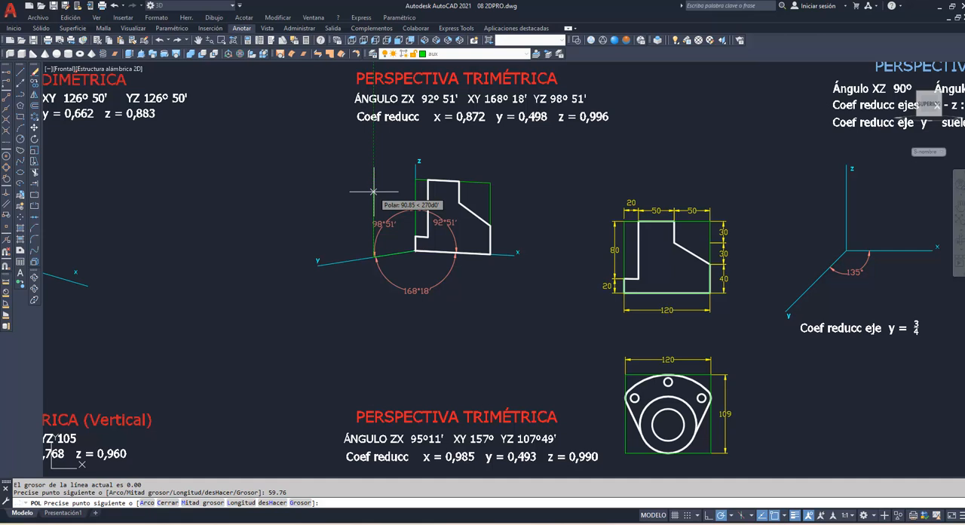
text(108.56)
key(Return)
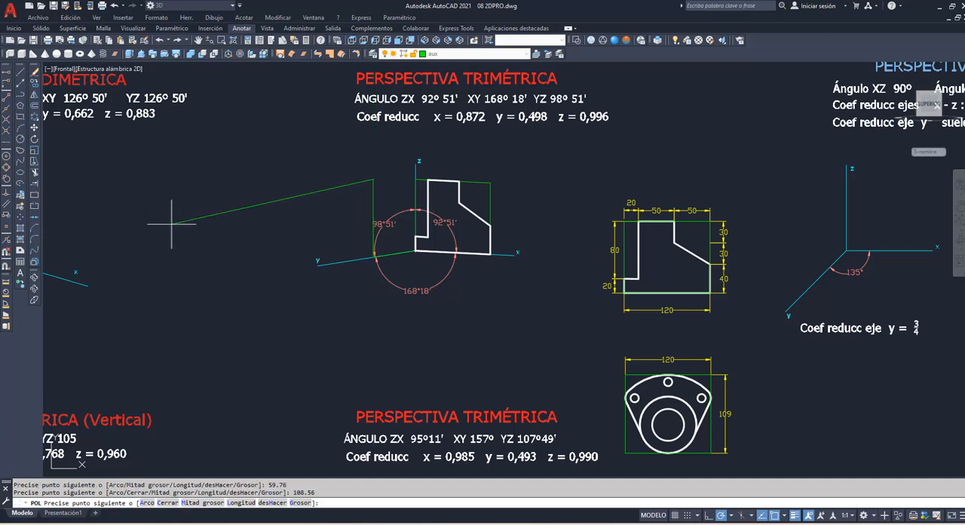
click(7, 204)
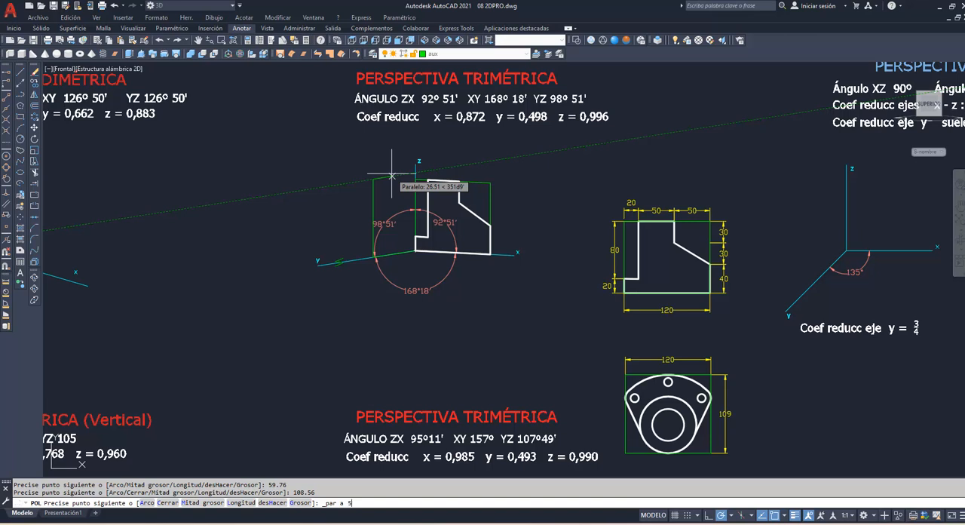
text(9.76)
key(Return)
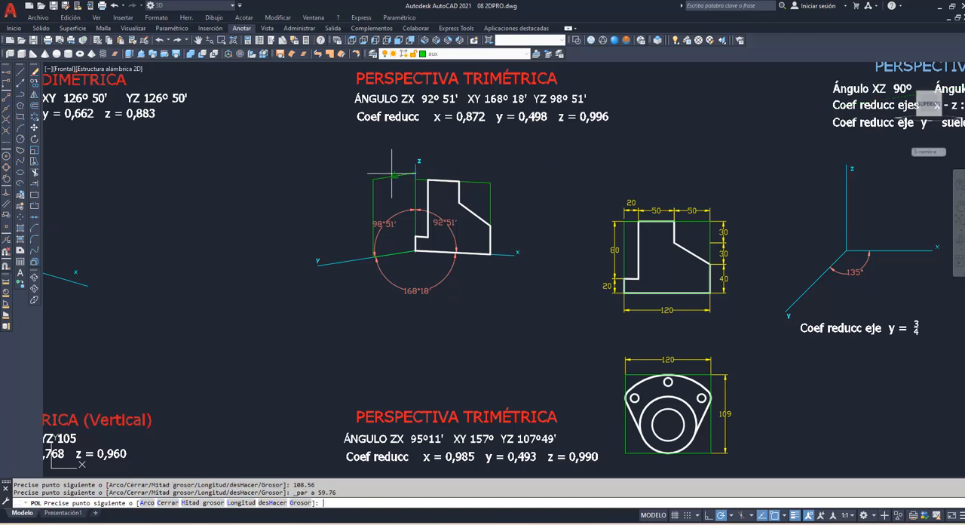
text(c)
key(Return)
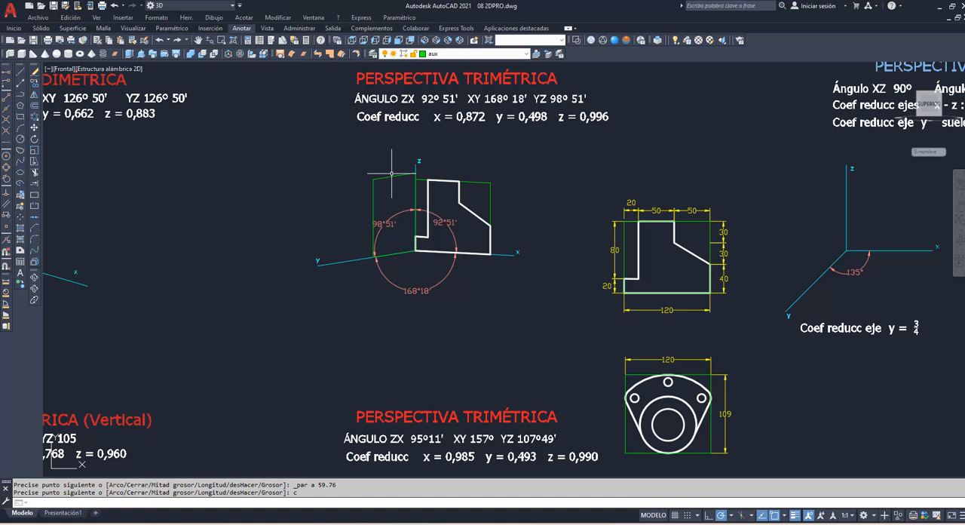
Step: Project the flange figure with its holes using 2DPRO, from its green bounding rectangle onto the upper trimetric yz frame
text(2DPRo)
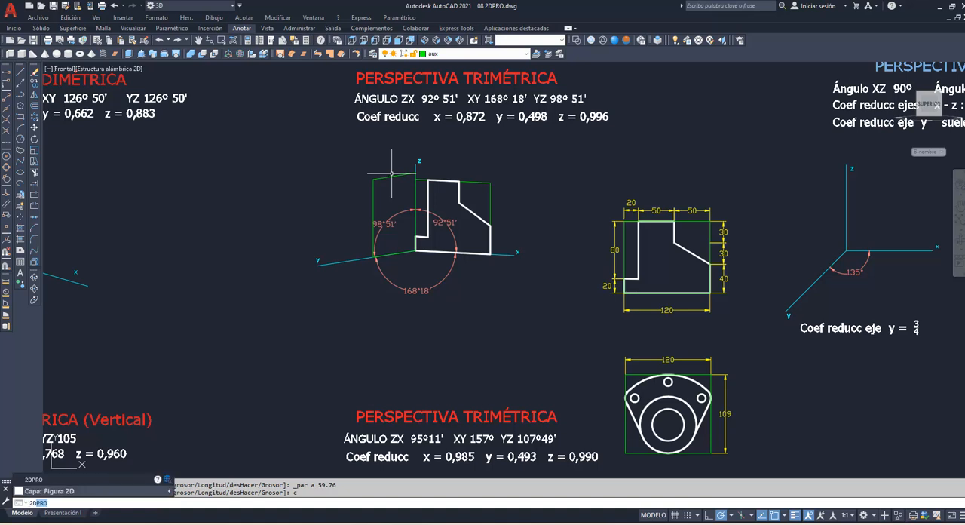
key(Return)
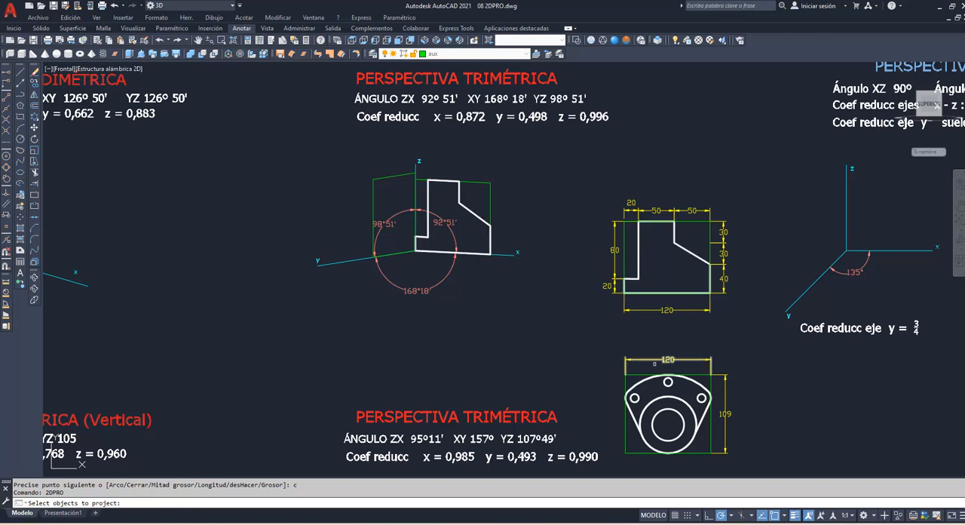
click(611, 367)
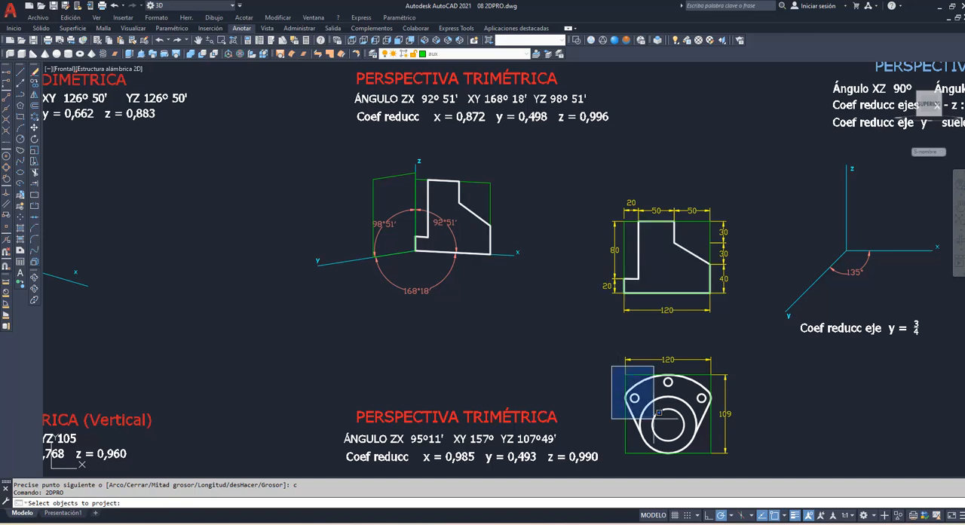
click(716, 467)
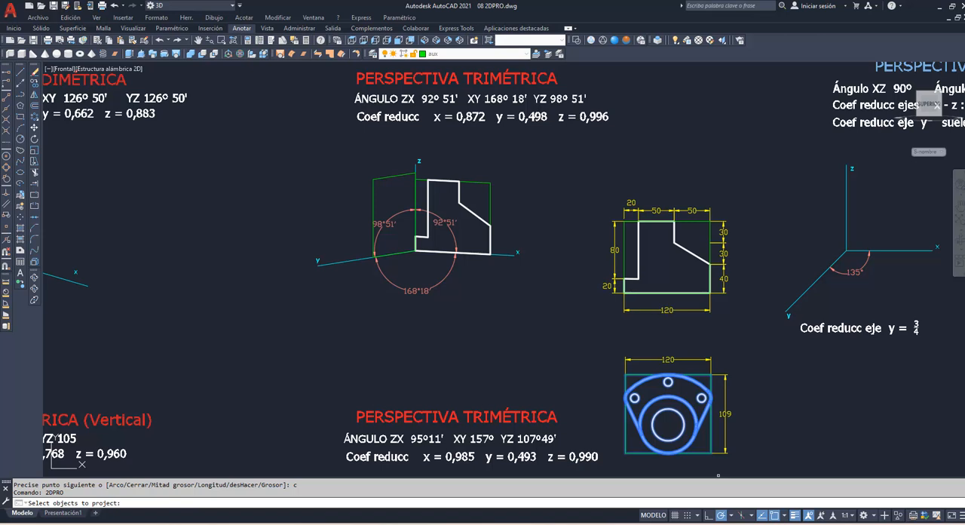
key(Return)
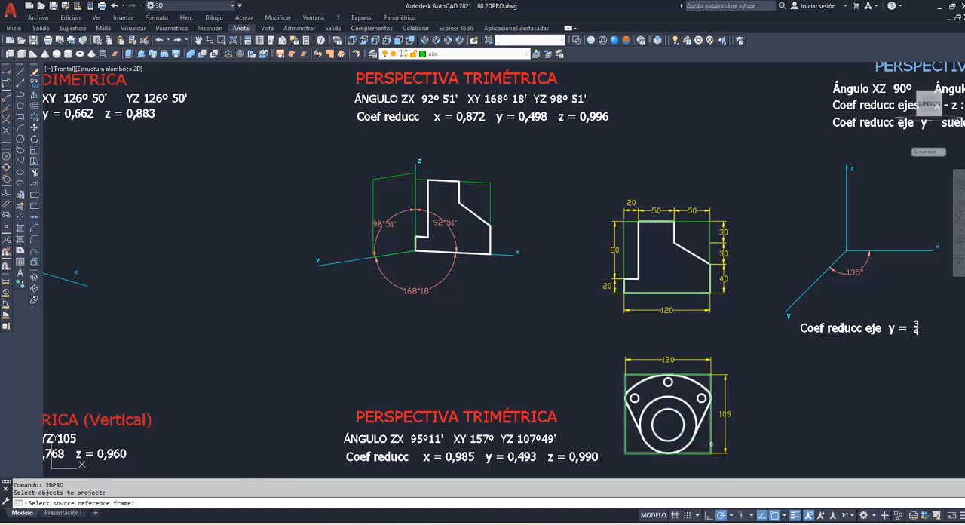
click(710, 444)
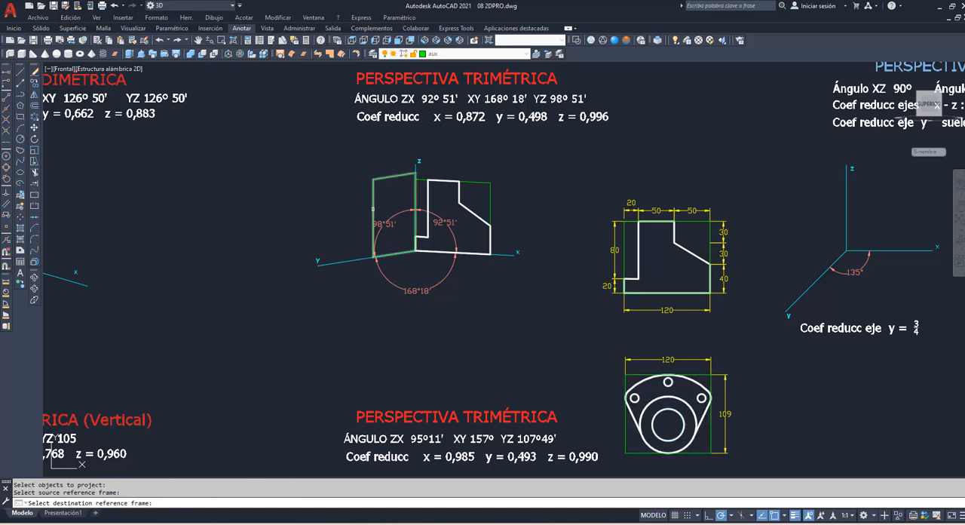
click(369, 218)
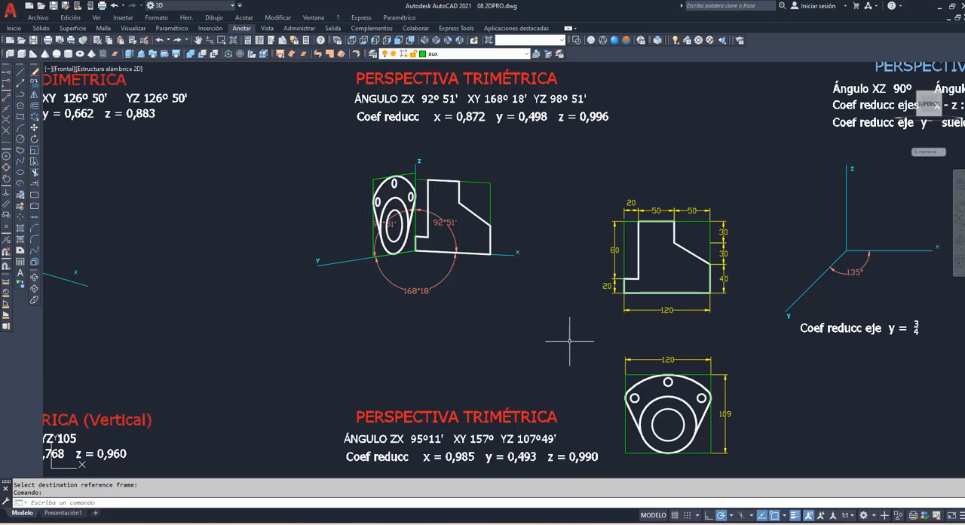
Step: Draw a closed polyline frame from the lower trimetric origin, 112.2 along x, 107.91 parallel to z and 112.2 back parallel to x
click(958, 206)
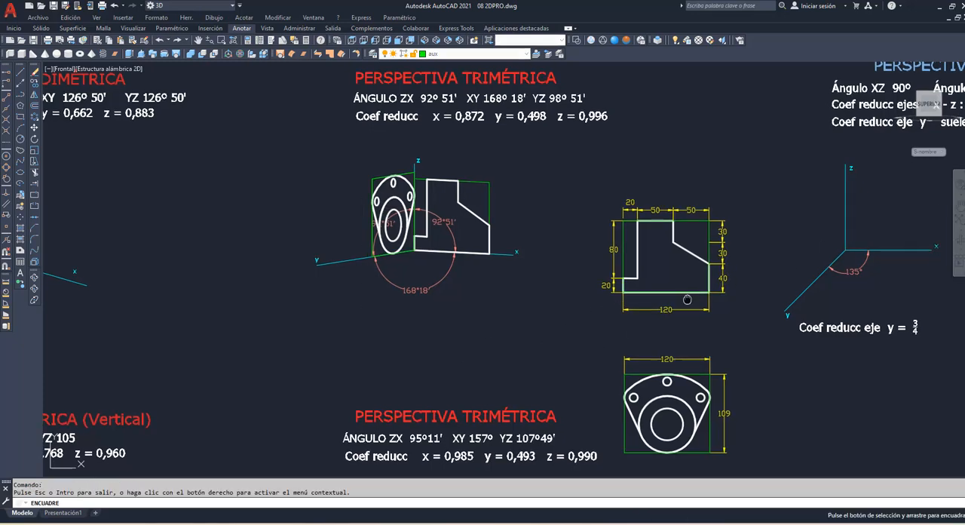
drag(654, 428, 601, 267)
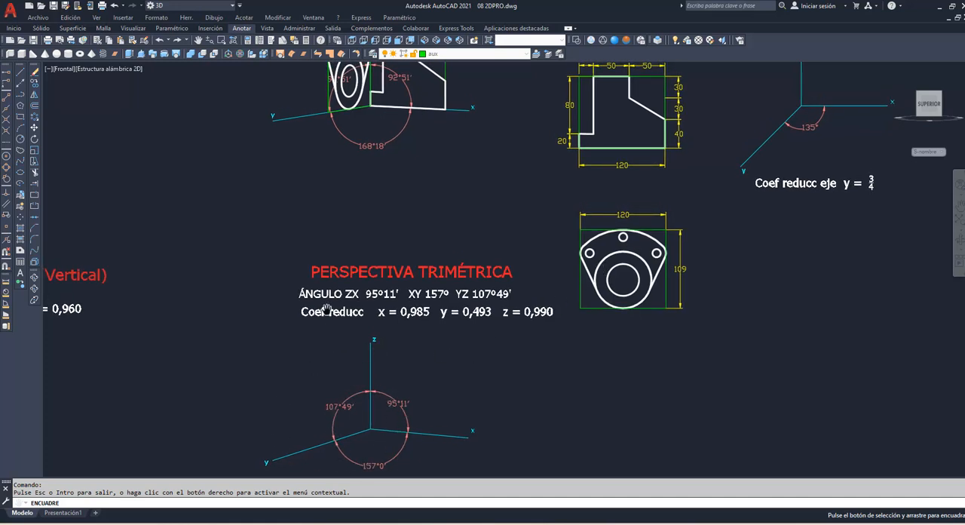
right_click(475, 215)
click(495, 220)
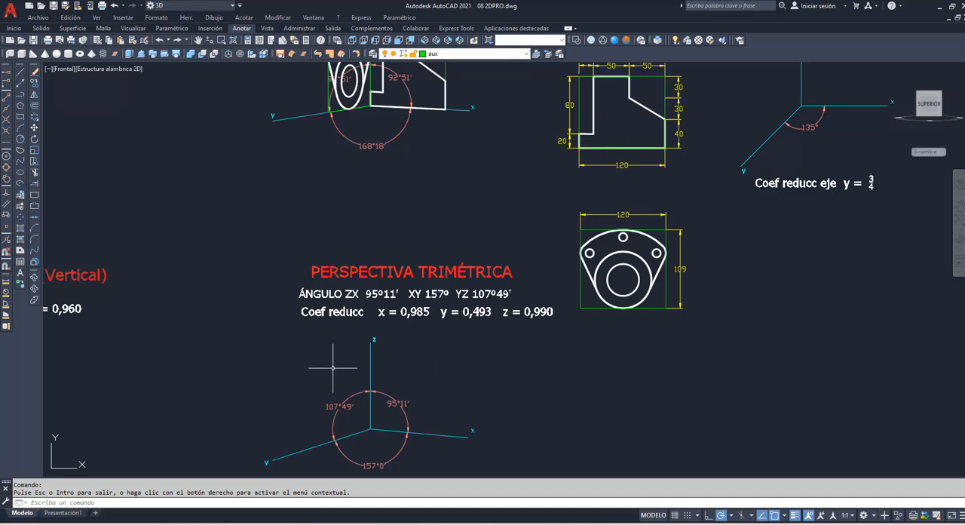
text(pol)
key(Return)
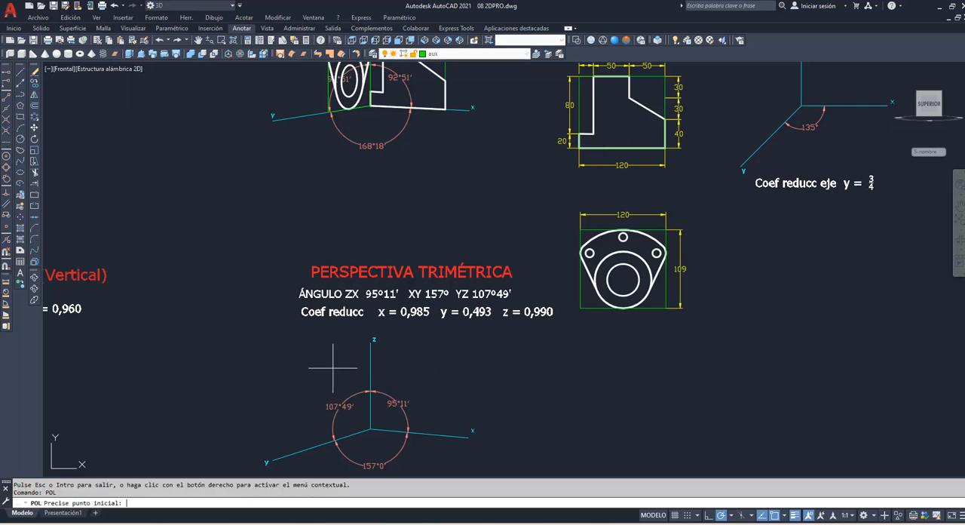
click(370, 428)
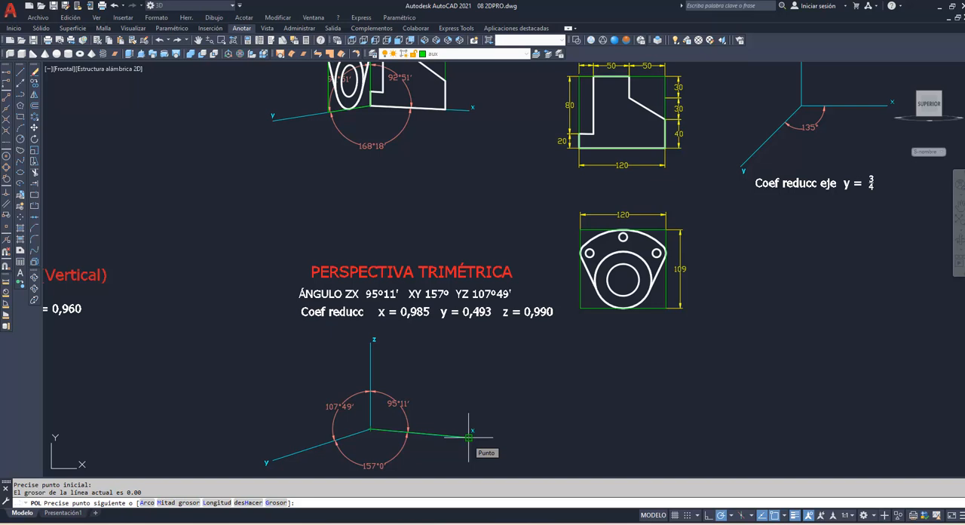
text(112.2)
key(Return)
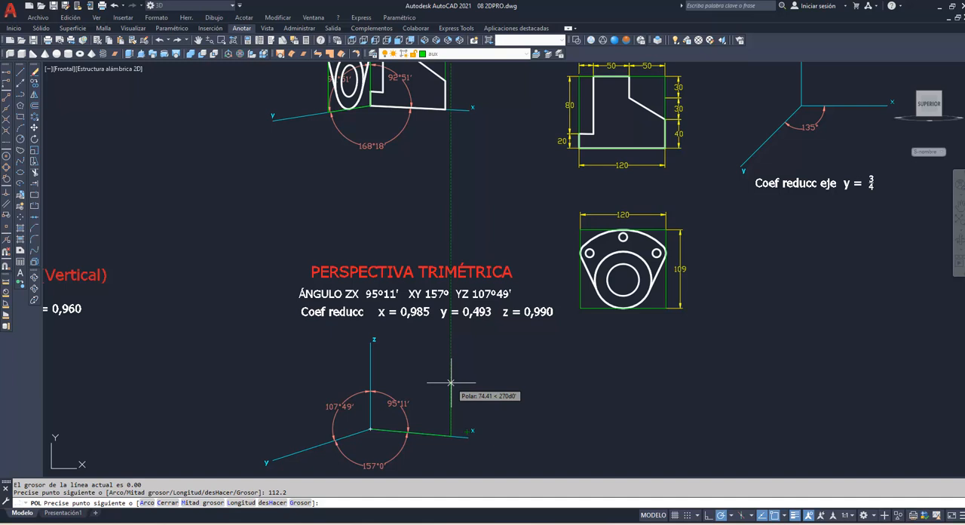
text(107.91)
key(Return)
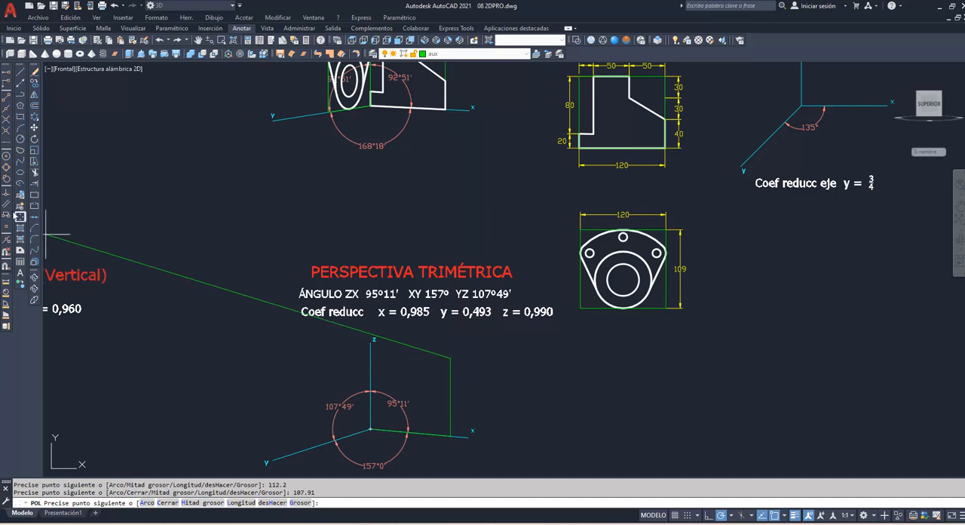
click(19, 216)
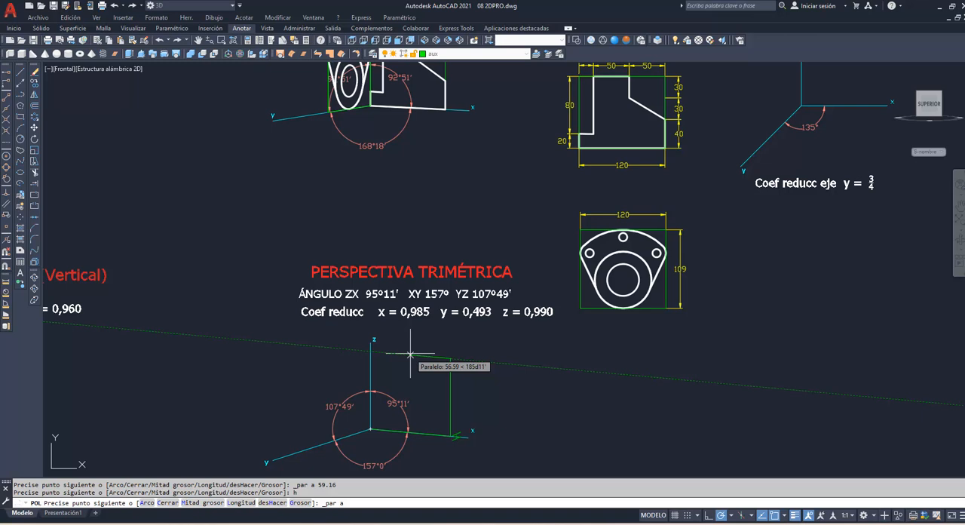
text(112.2)
key(Return)
text(c)
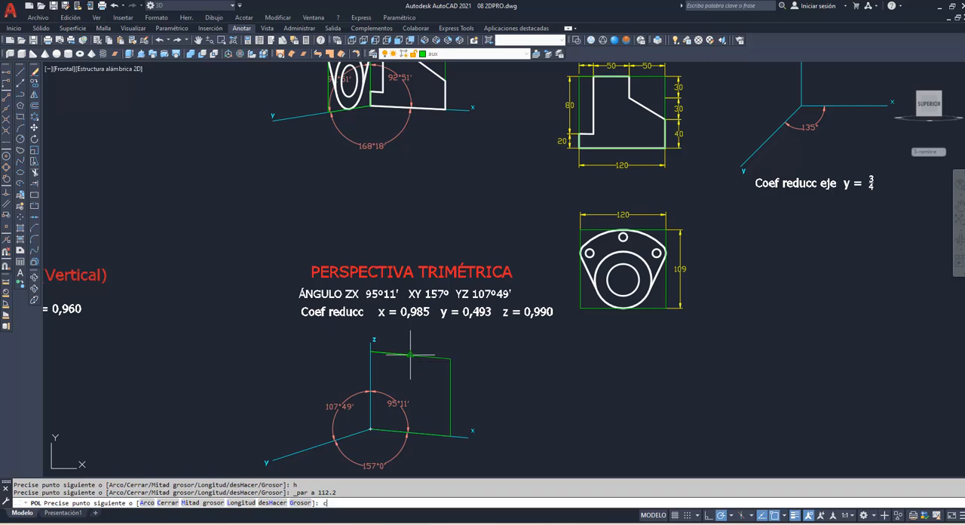
key(Return)
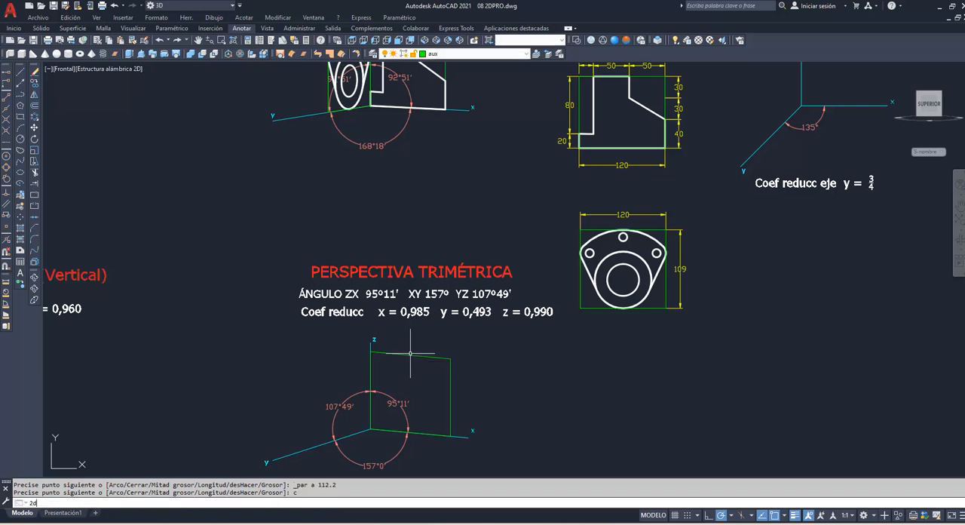
Step: Project the stepped profile using 2DPRO, from its green bounding rectangle onto the lower trimetric zx frame
text(2DPRo)
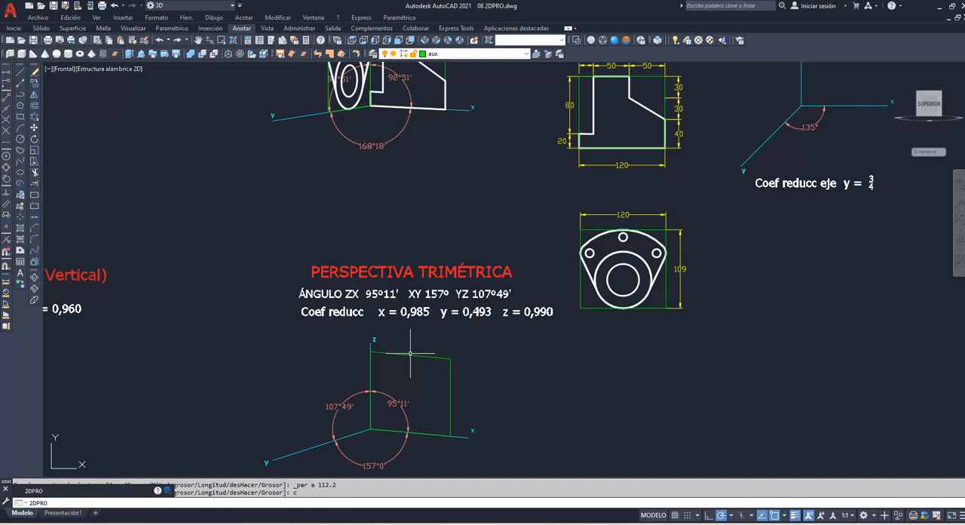
key(Return)
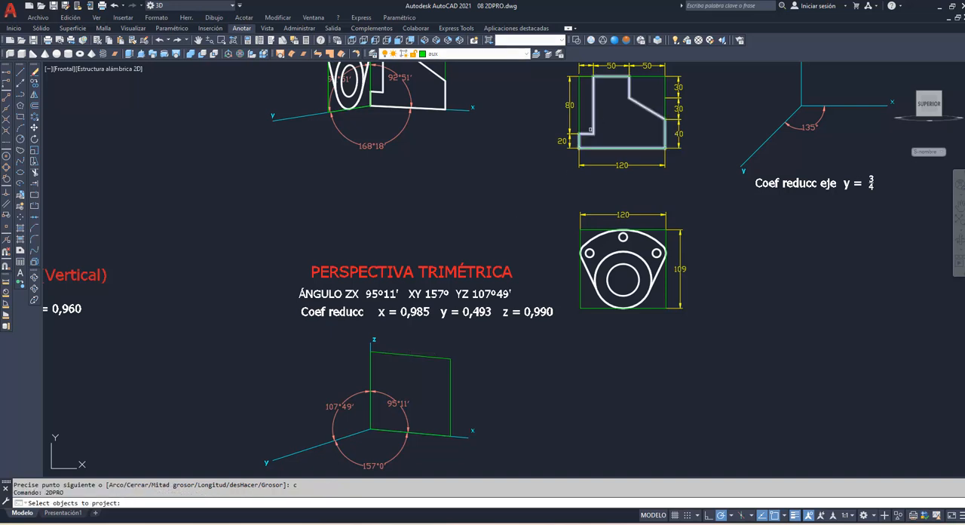
click(580, 149)
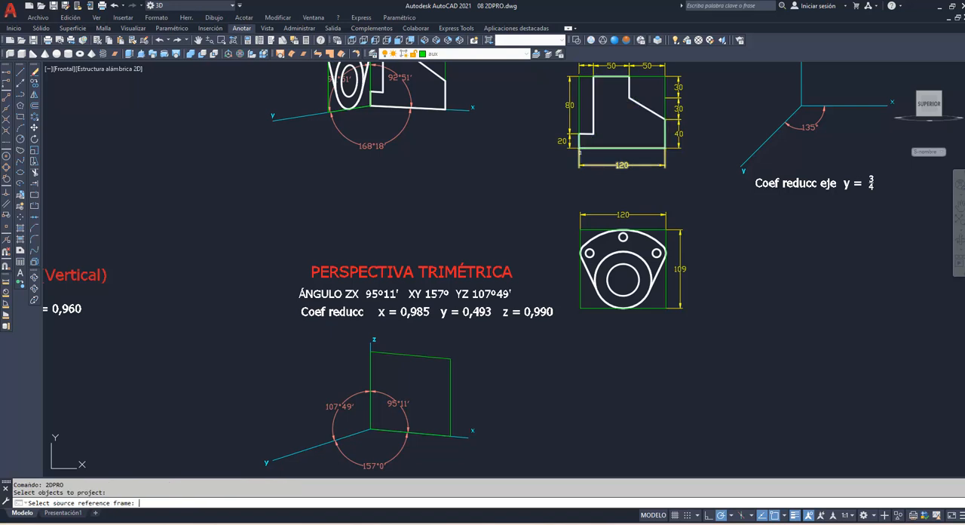
key(Return)
click(578, 122)
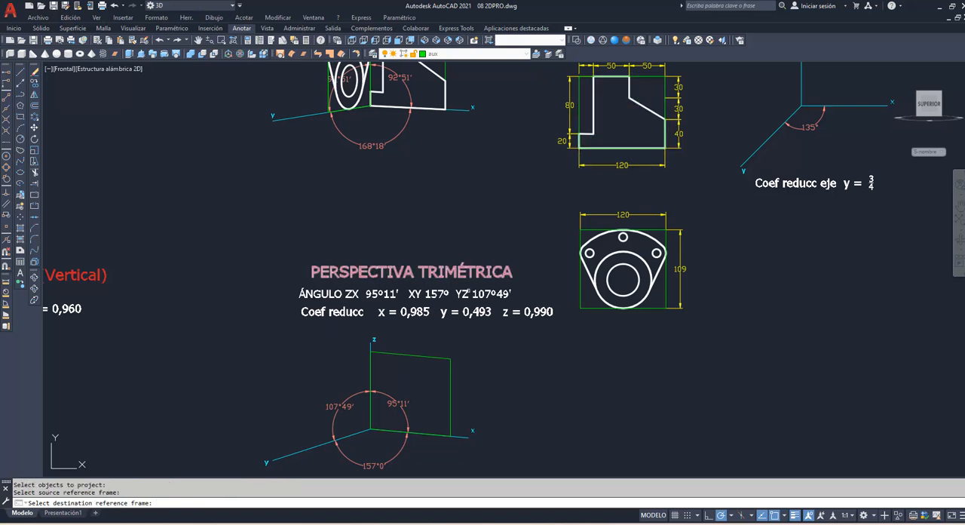
click(433, 358)
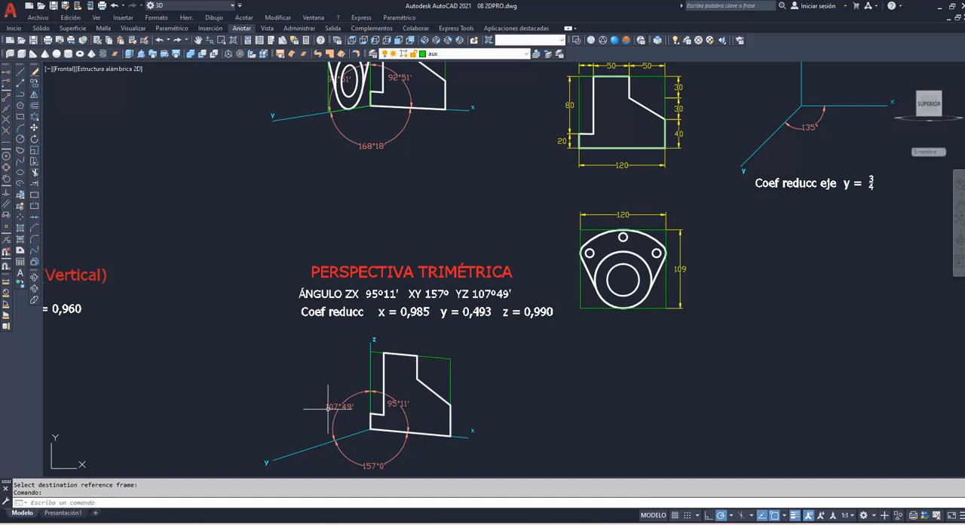
Step: Draw a closed polyline frame from the lower trimetric origin, 59.16 along y, 107.91 parallel to z and 59.16 back parallel to y
text(pol)
key(Return)
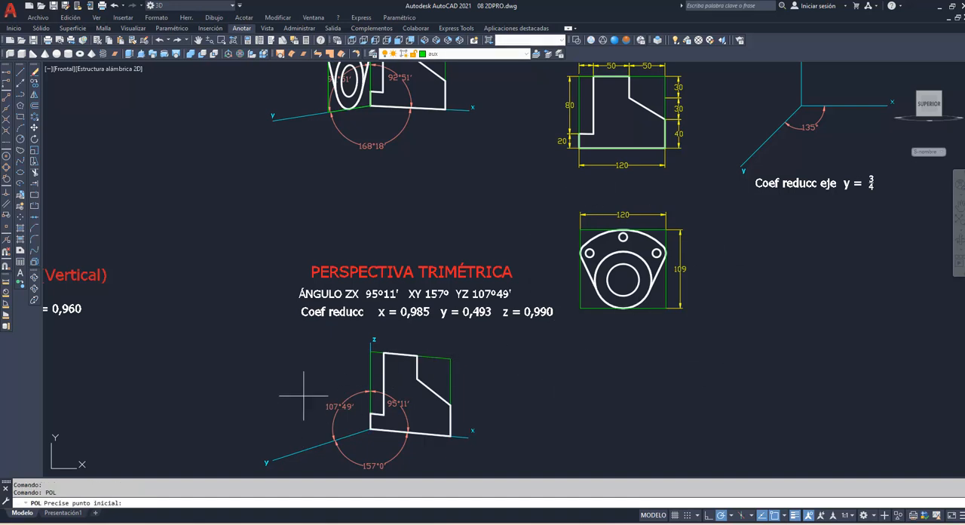
click(369, 429)
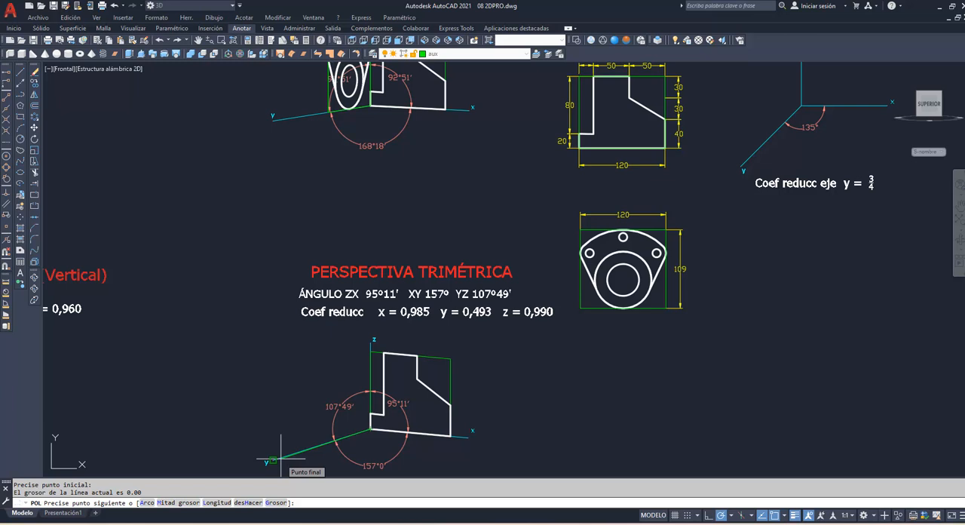
text(59.16)
key(Return)
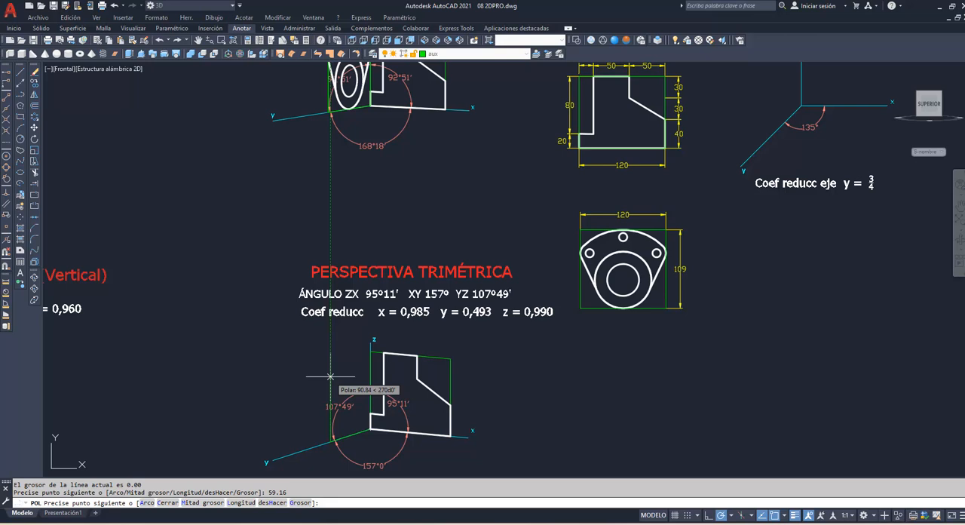
text(107.91)
key(Return)
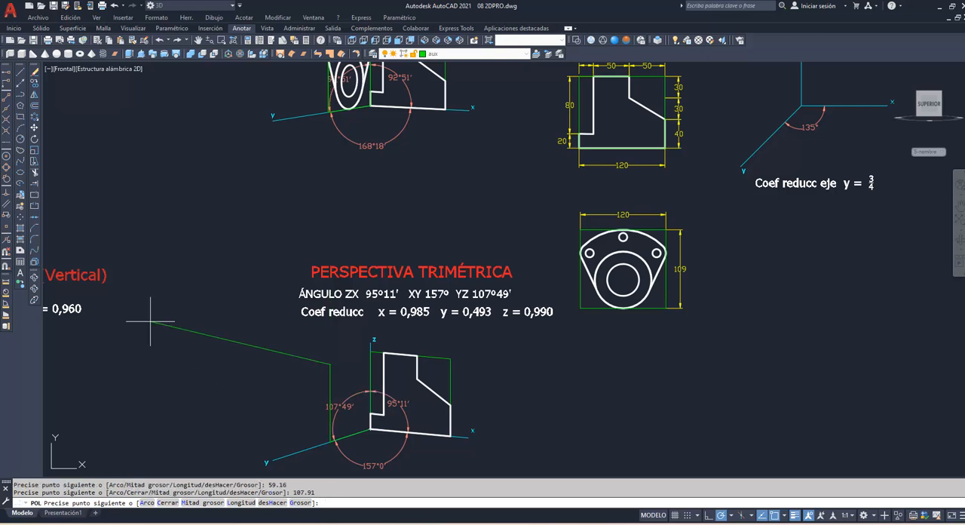
click(20, 217)
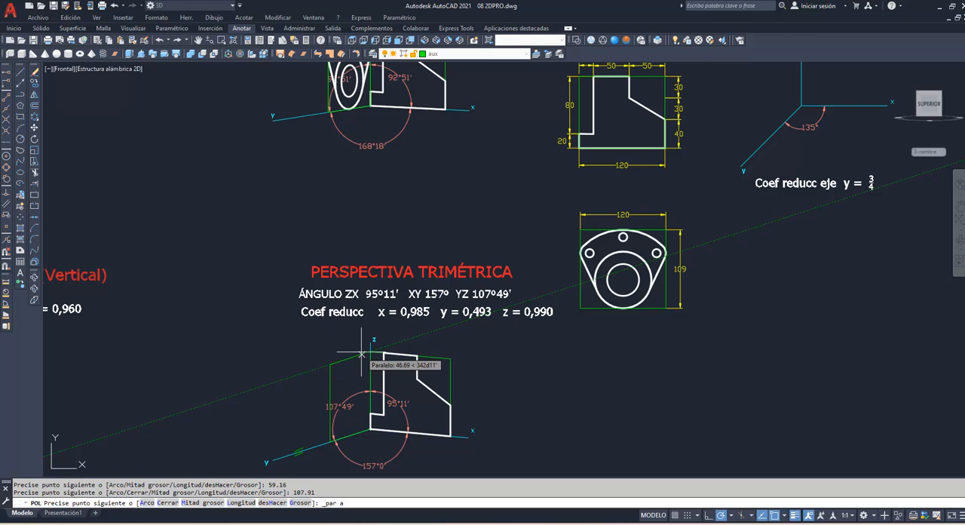
text(59.16)
key(Return)
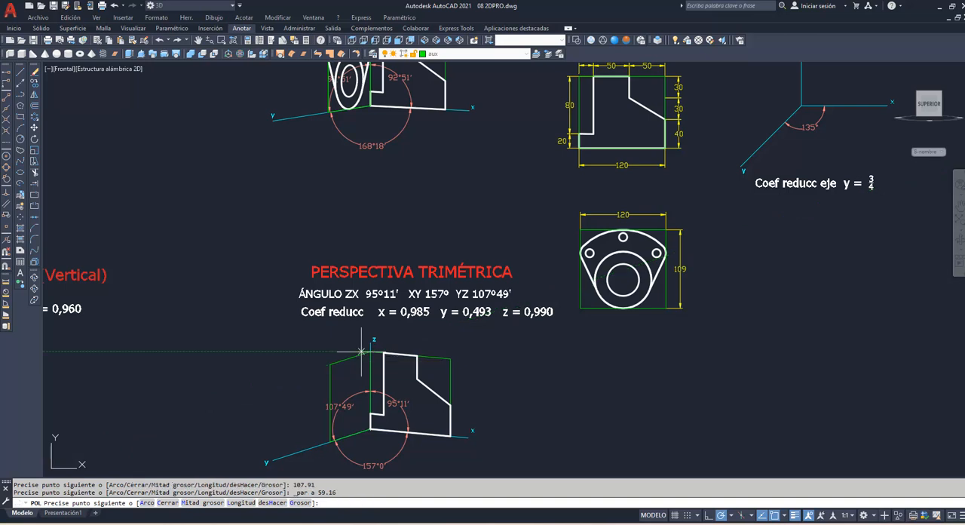
text(c)
key(Return)
Step: Project the flange figure with its holes using 2DPRO, from its green bounding rectangle onto the lower trimetric yz frame
text(2DPRO)
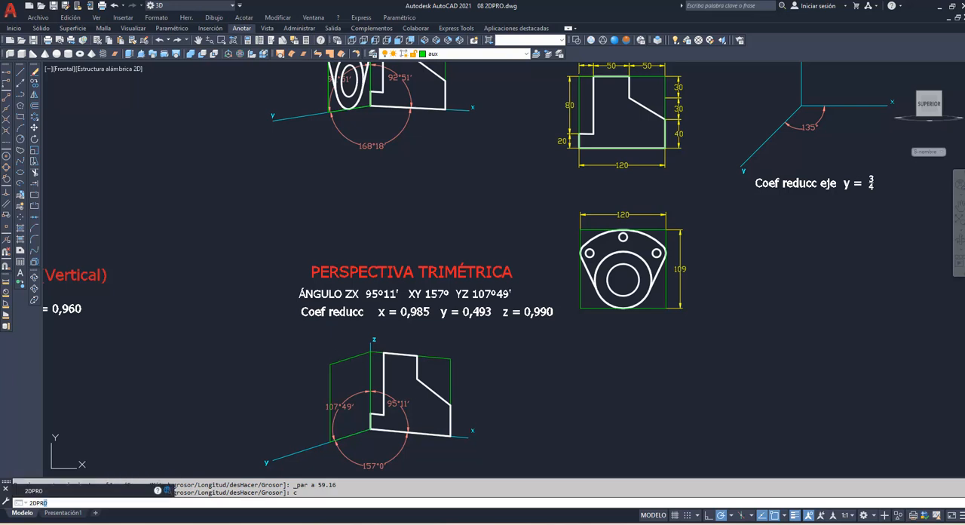
key(Return)
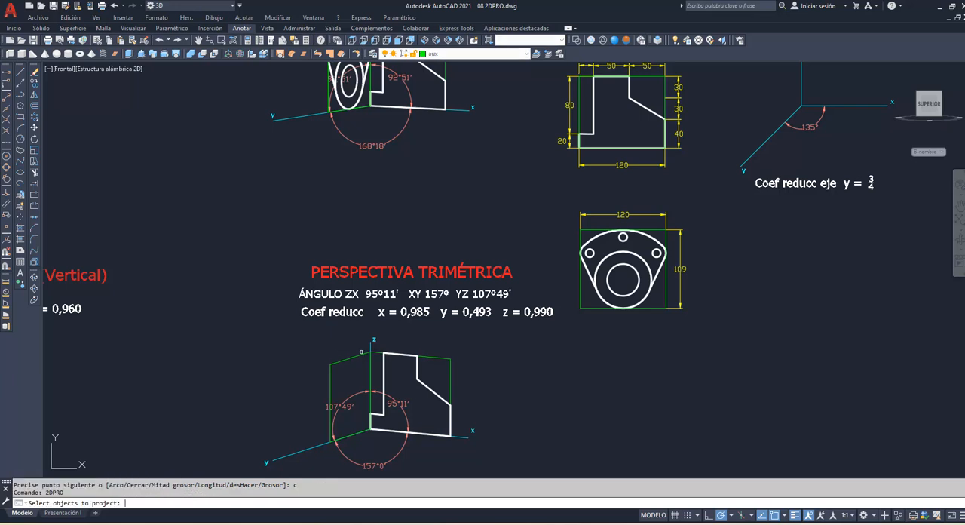
click(567, 219)
click(668, 322)
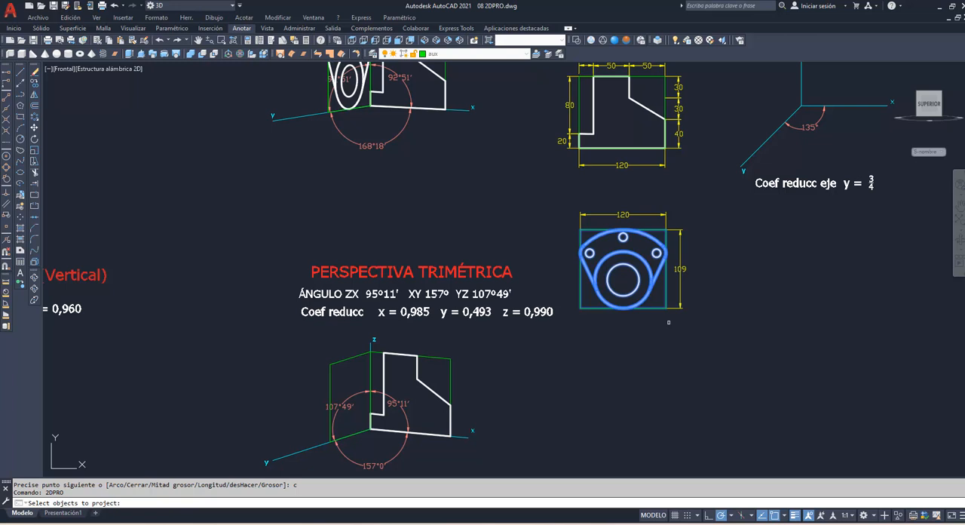
key(Return)
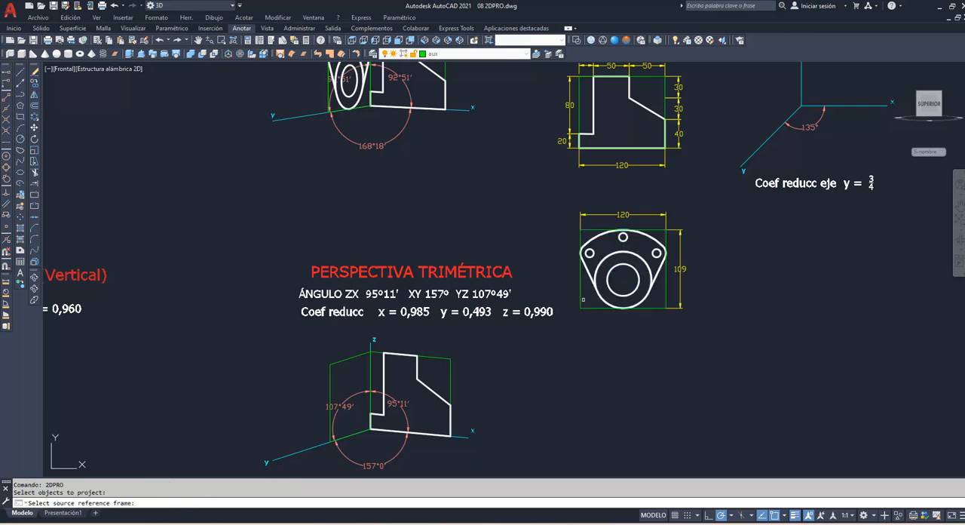
click(583, 299)
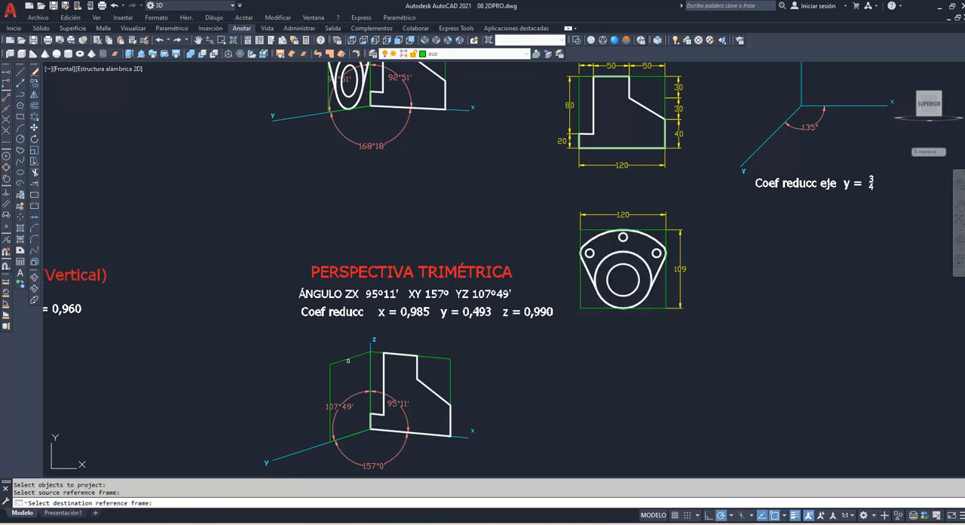
click(347, 360)
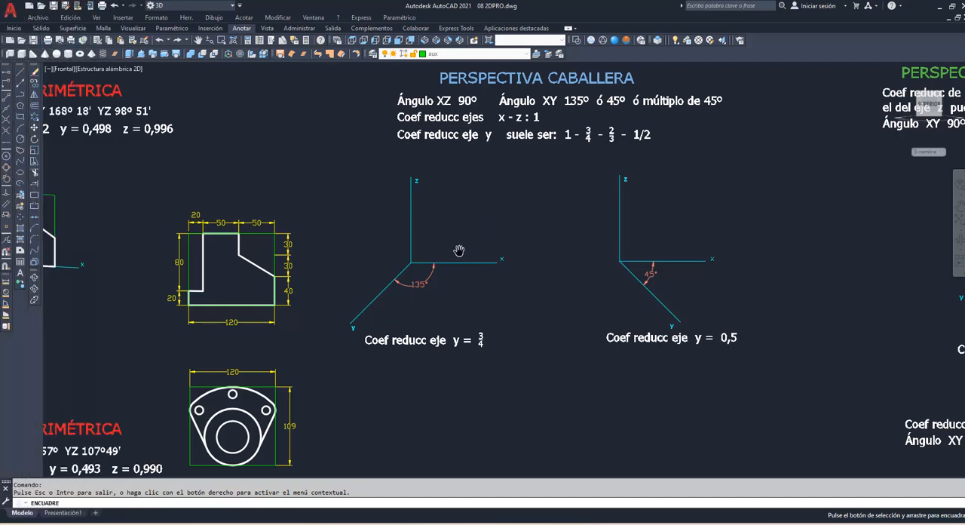
Step: Draw a closed polyline frame from the 135° cavalier origin, 120 along x, 75 parallel to y and back parallel to x to the y axis
right_click(454, 208)
click(474, 212)
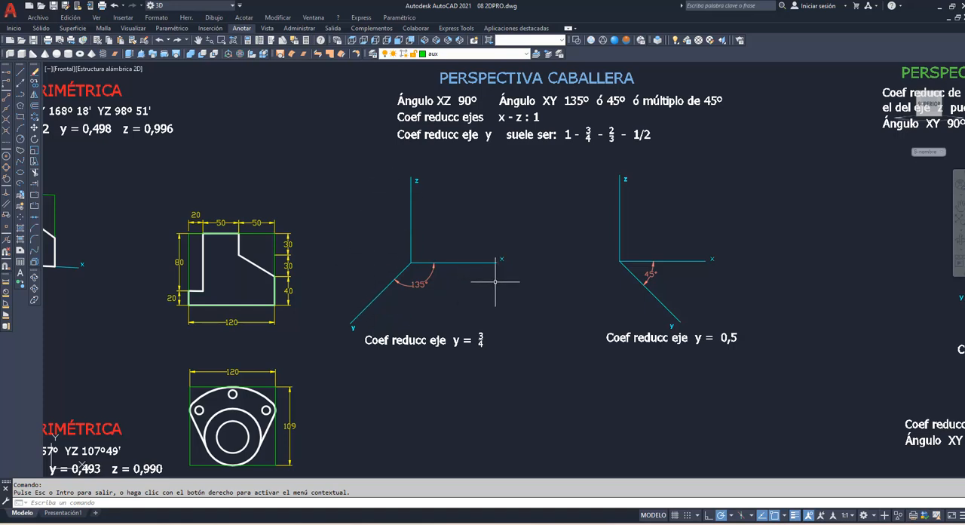
key(Escape)
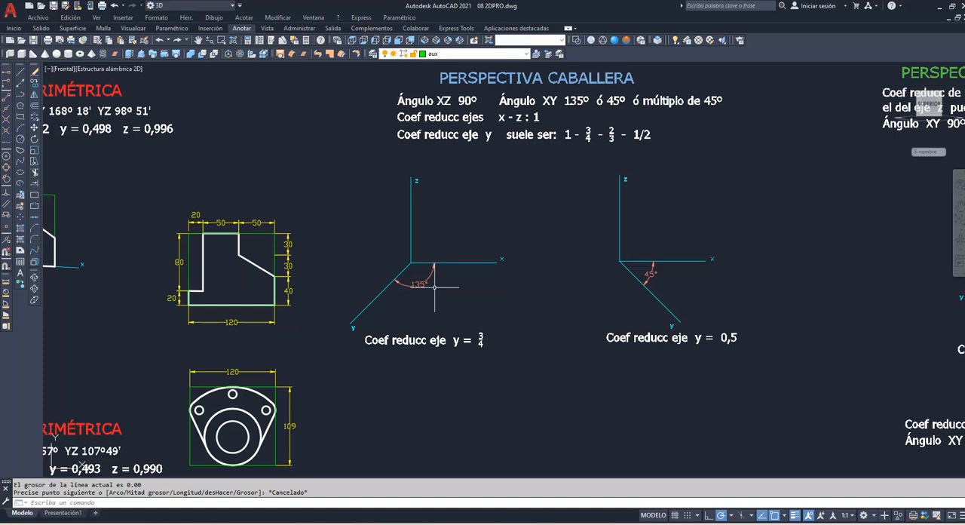
text(pol)
key(Return)
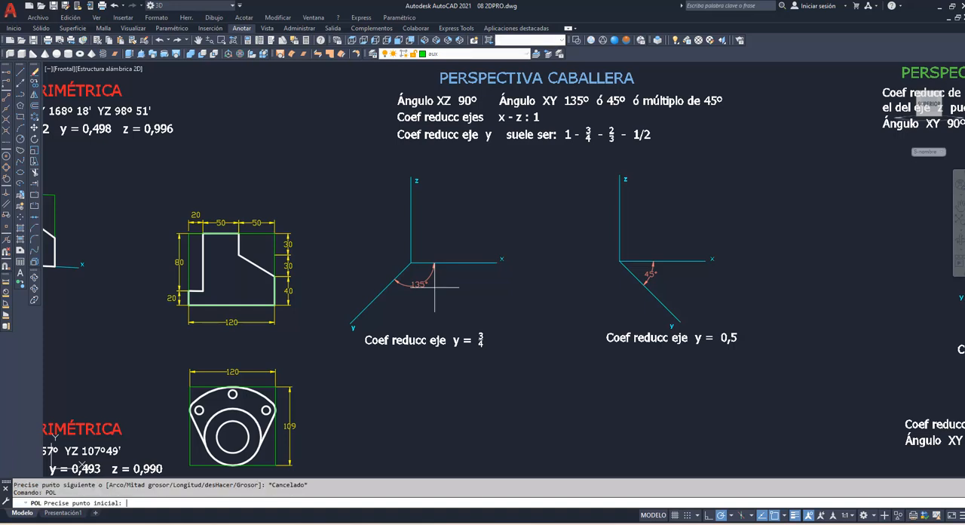
click(410, 262)
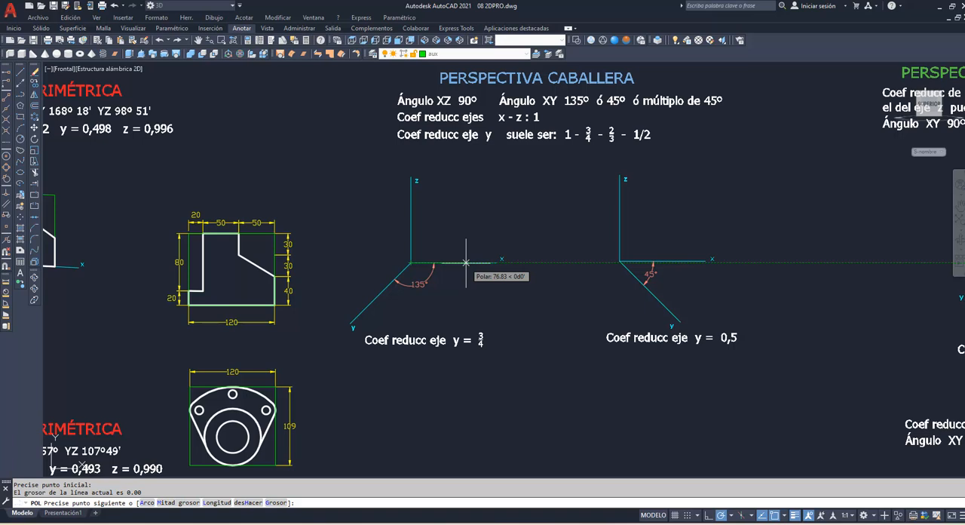
text(120)
key(Return)
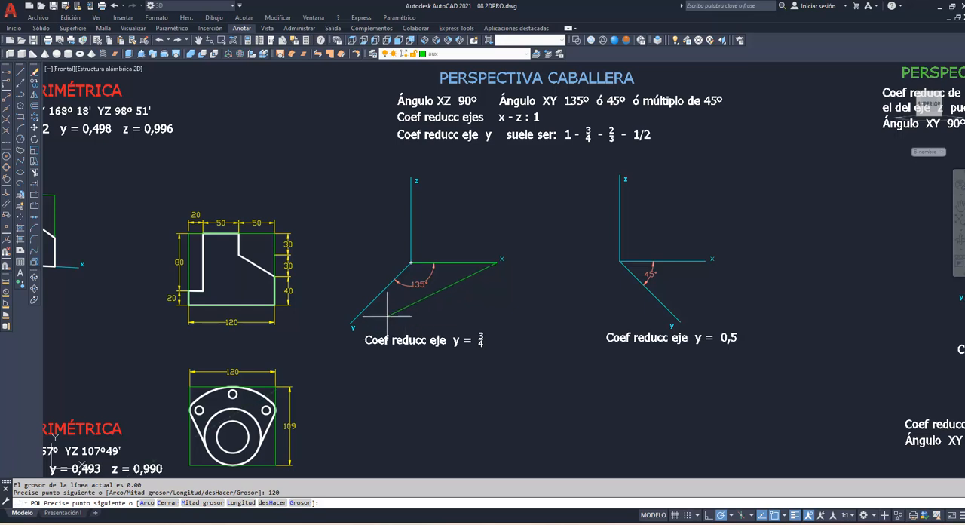
click(7, 203)
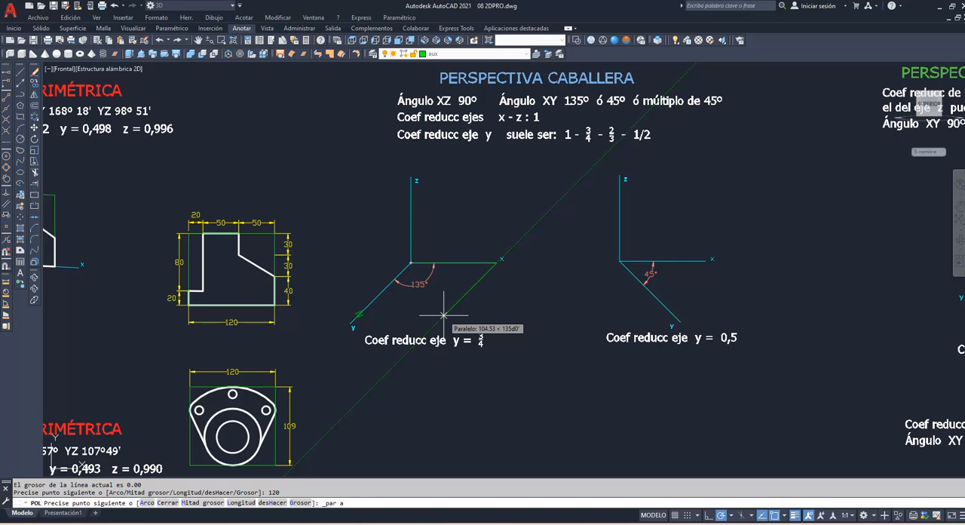
text(75)
key(Return)
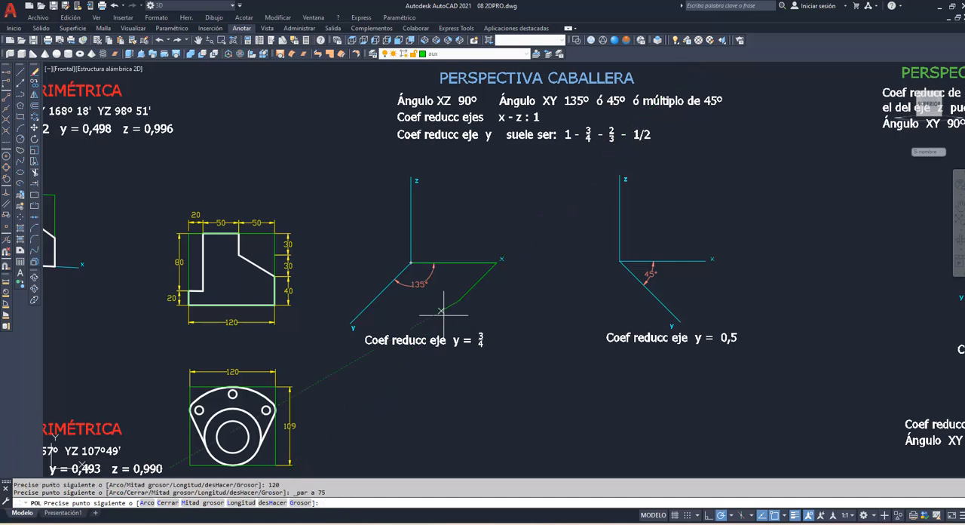
click(373, 300)
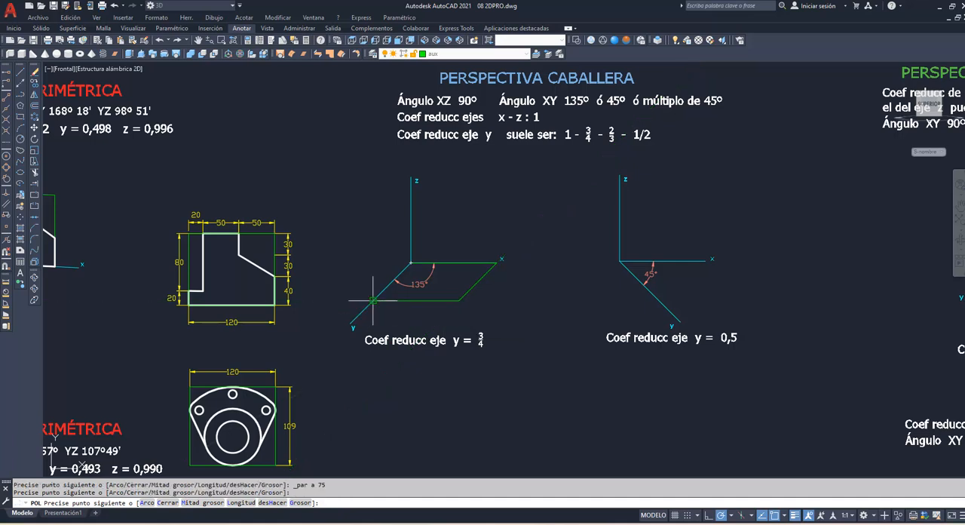
text(c)
key(Return)
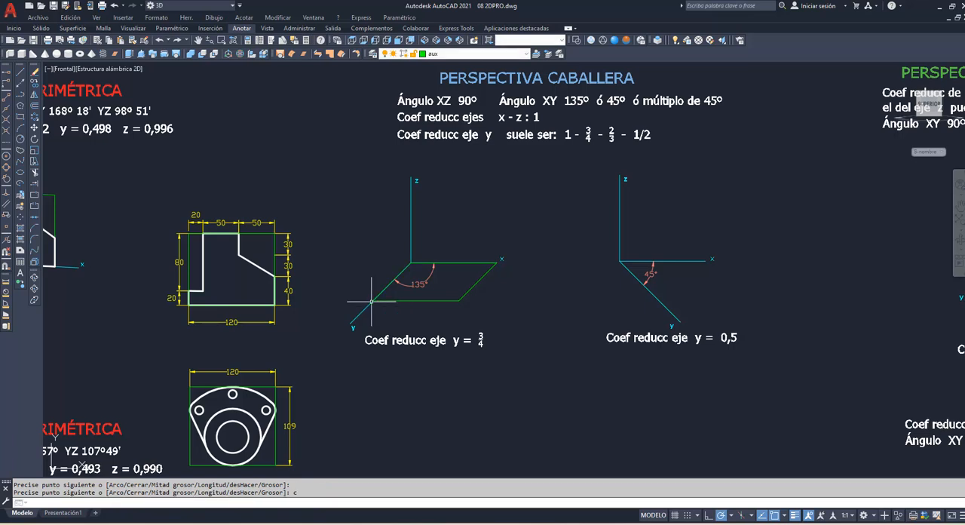
Step: Project the stepped profile using 2DPRO, from its green bounding rectangle onto the 135° cavalier xy frame
text(2DPRo)
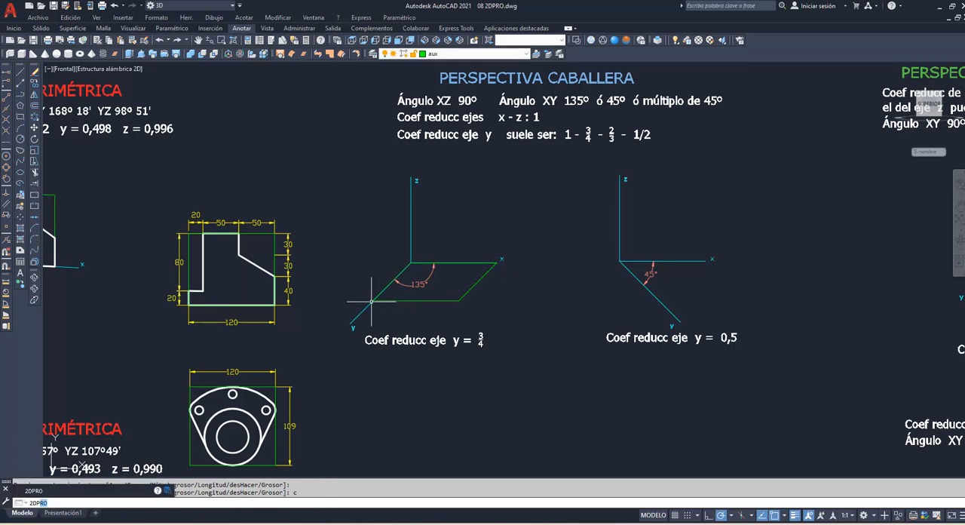
key(Return)
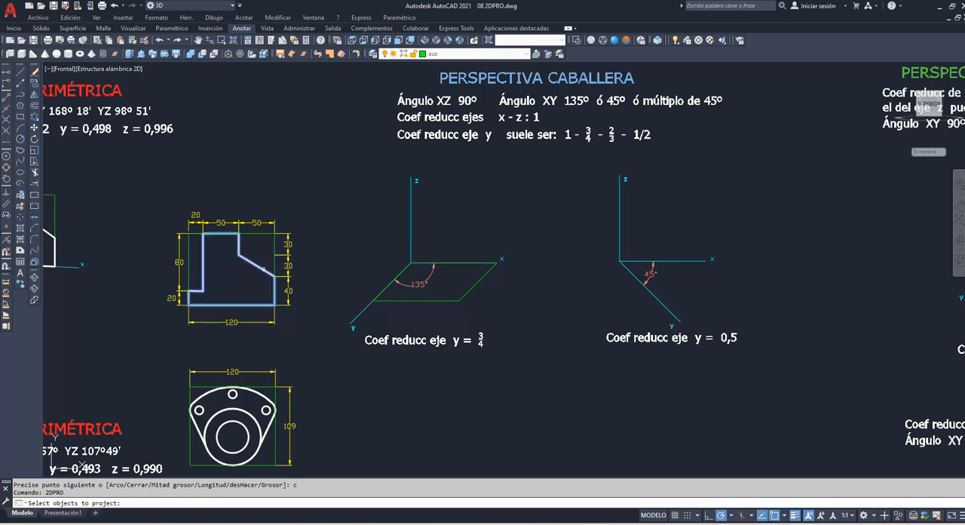
click(263, 267)
click(275, 264)
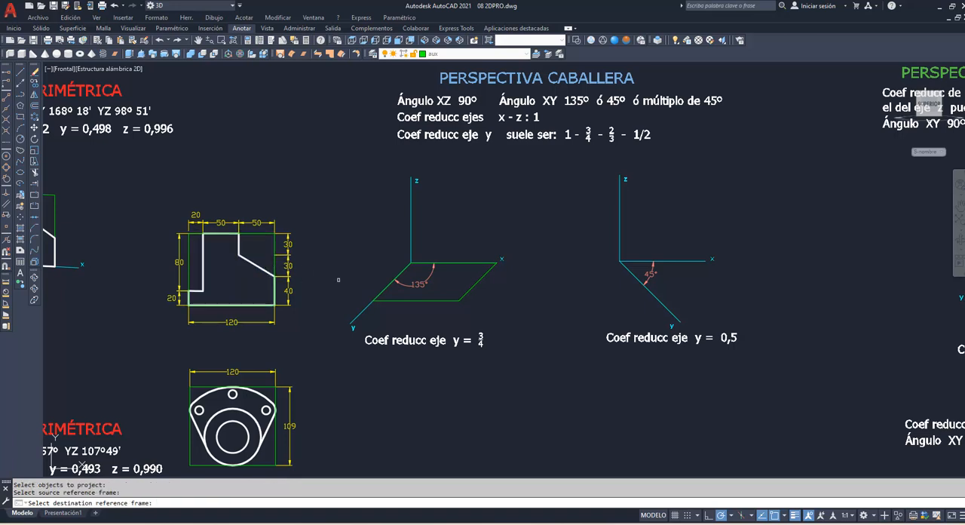
click(477, 283)
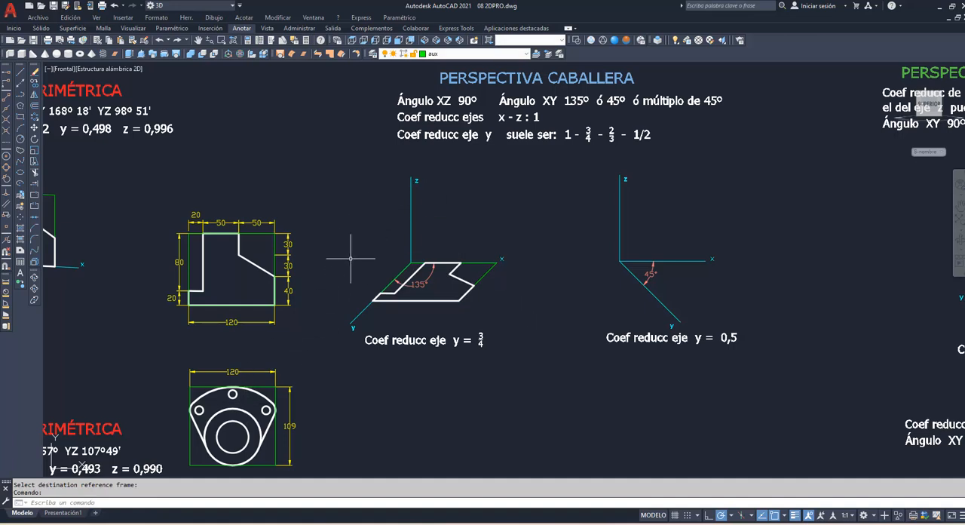
Step: Draw a closed polyline frame from the 135° cavalier origin, 90 along y, 109 parallel to z and 90 back parallel to y
text(pol)
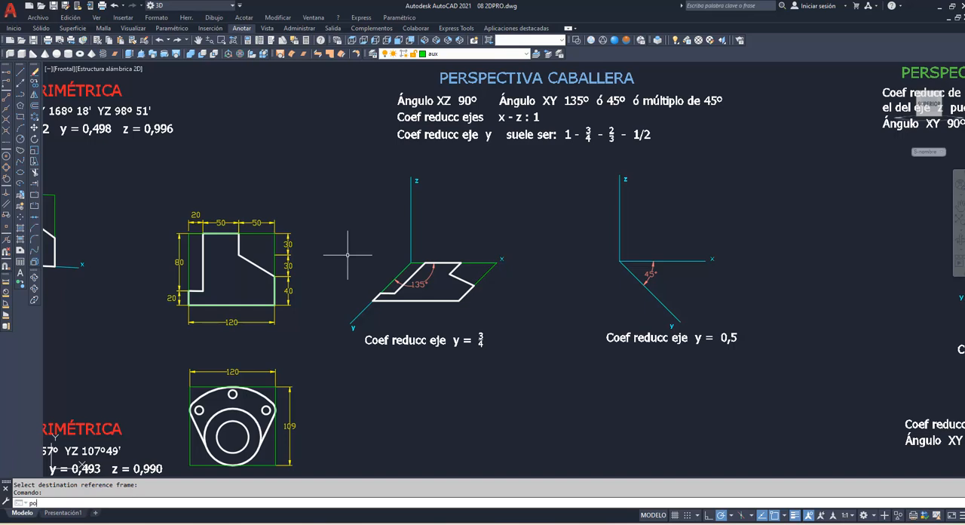
key(Return)
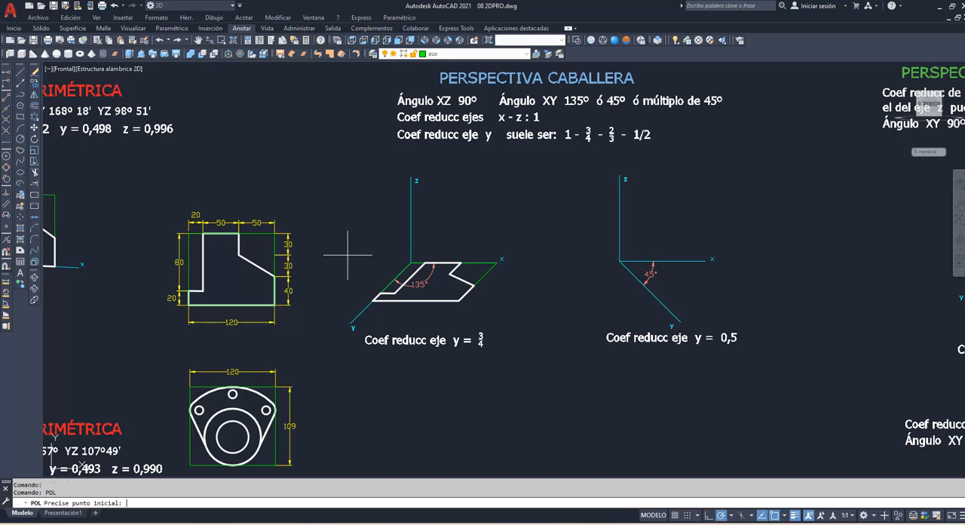
click(410, 263)
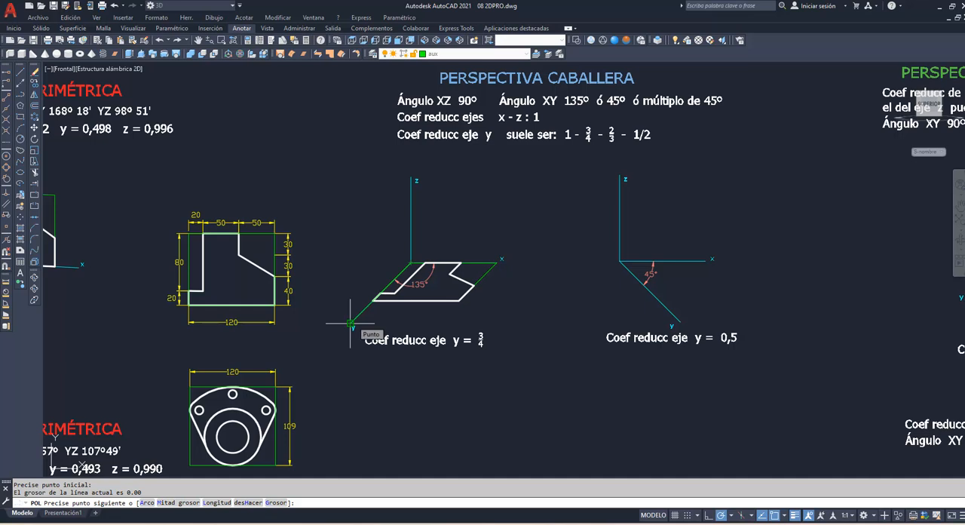
text(90)
key(Return)
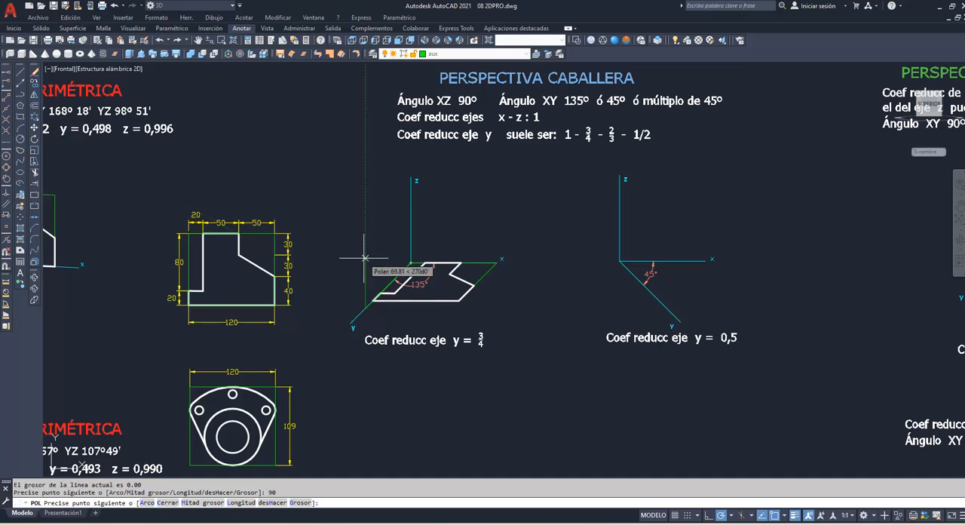
text(109)
key(Return)
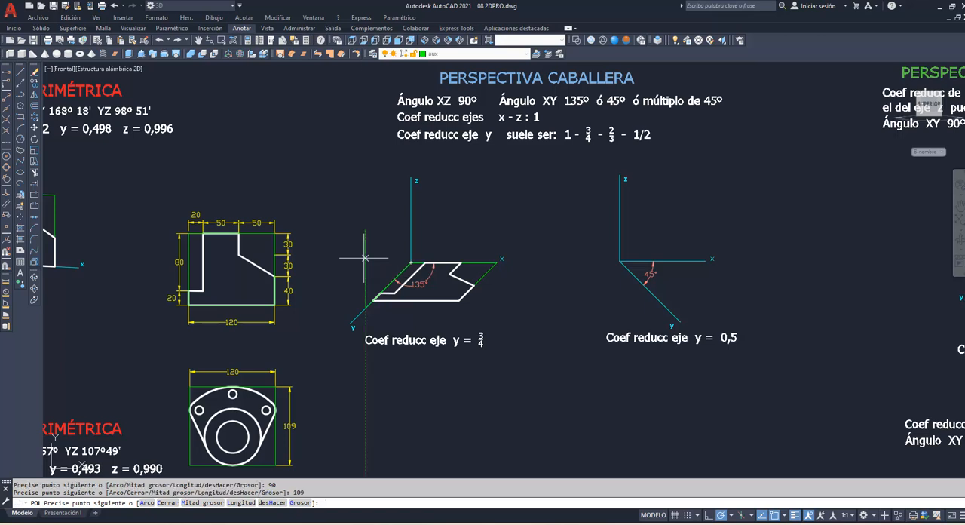
click(8, 229)
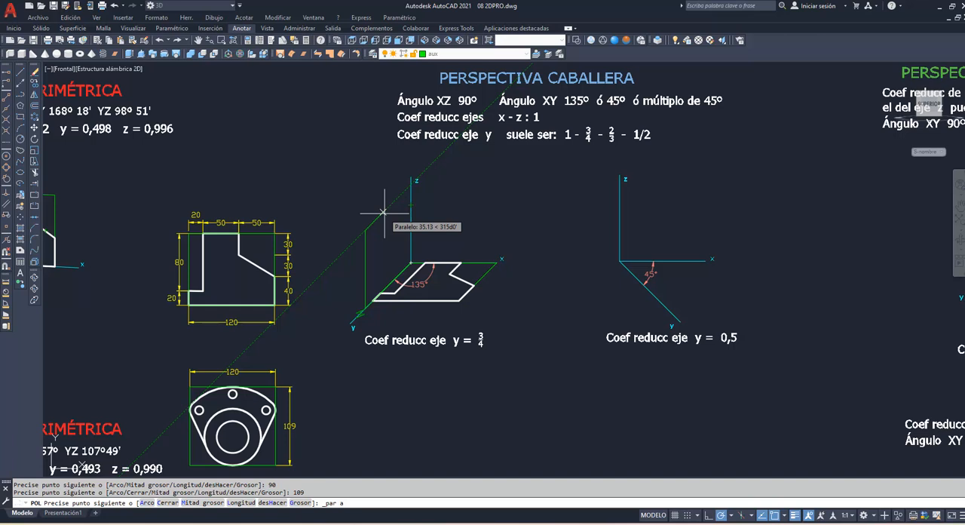
text(90)
key(Return)
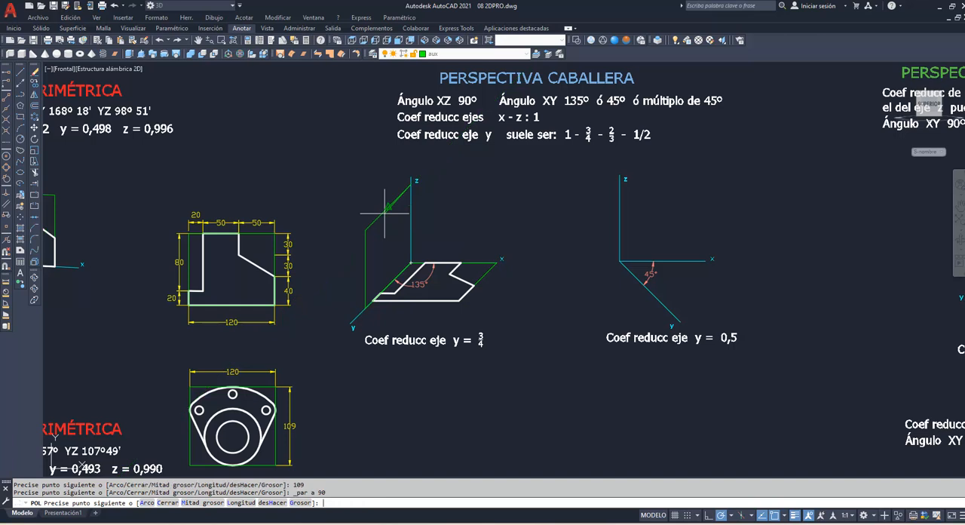
text(c)
key(Return)
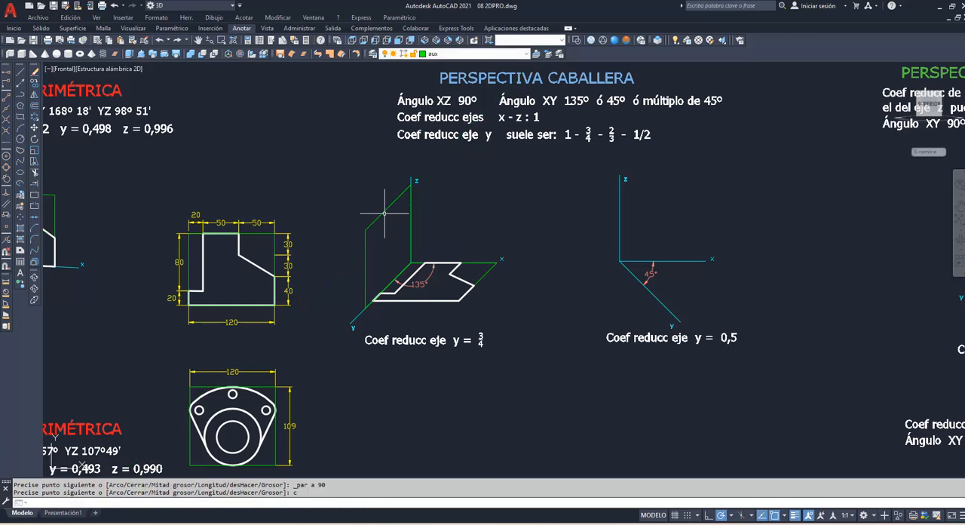
Step: Project the flange figure with its holes using 2DPRO, from its green bounding rectangle onto the 135° cavalier yz frame
text(2dpro)
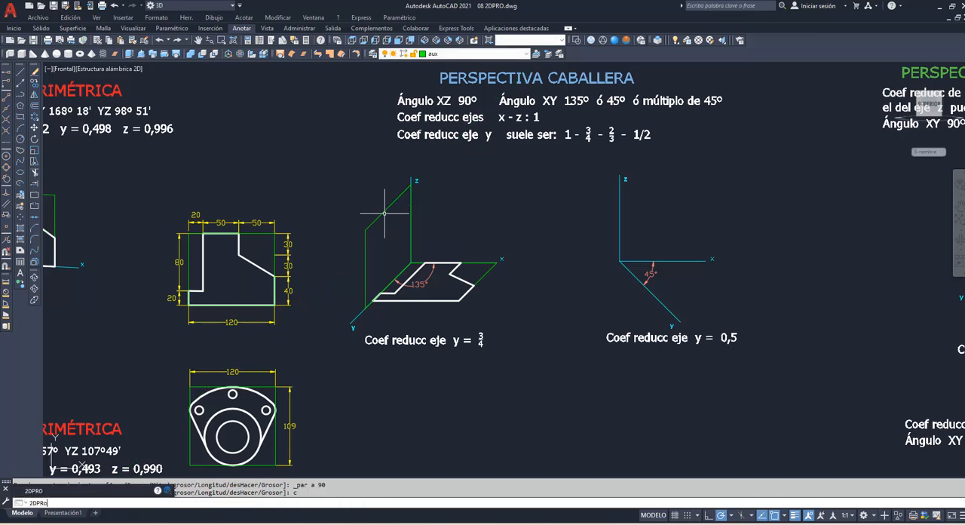
key(Return)
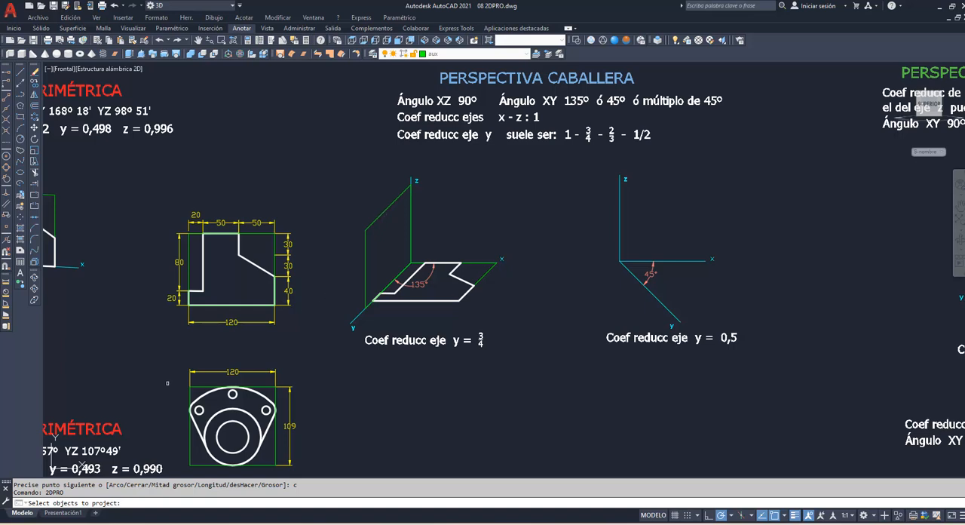
click(167, 383)
click(277, 472)
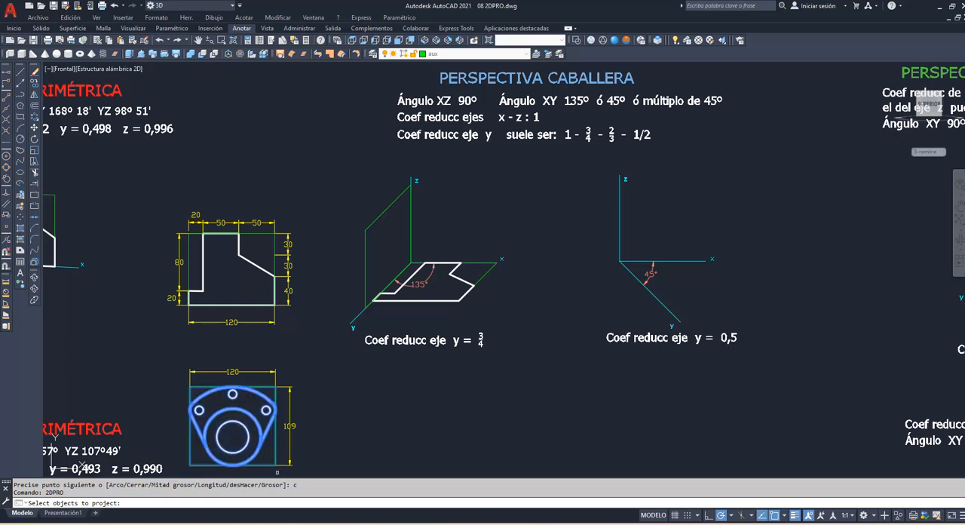
key(Return)
click(275, 448)
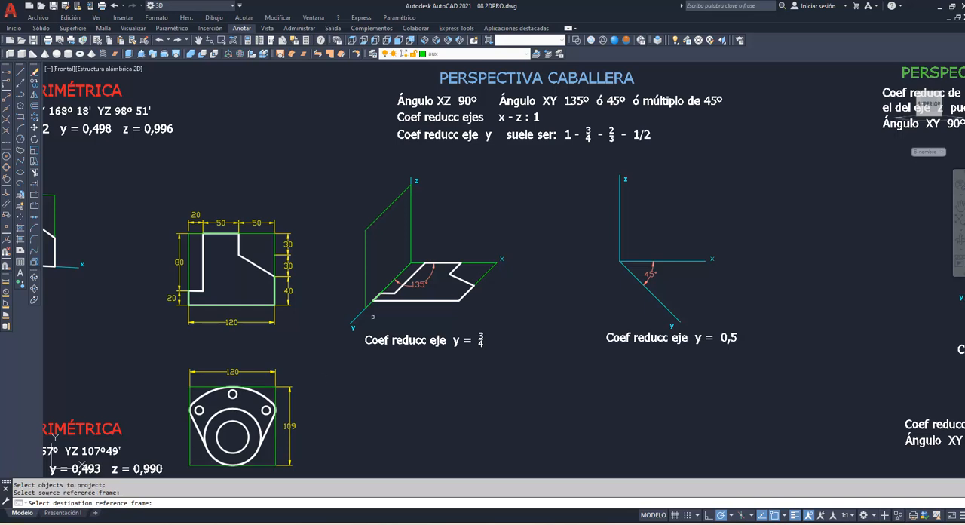
click(368, 283)
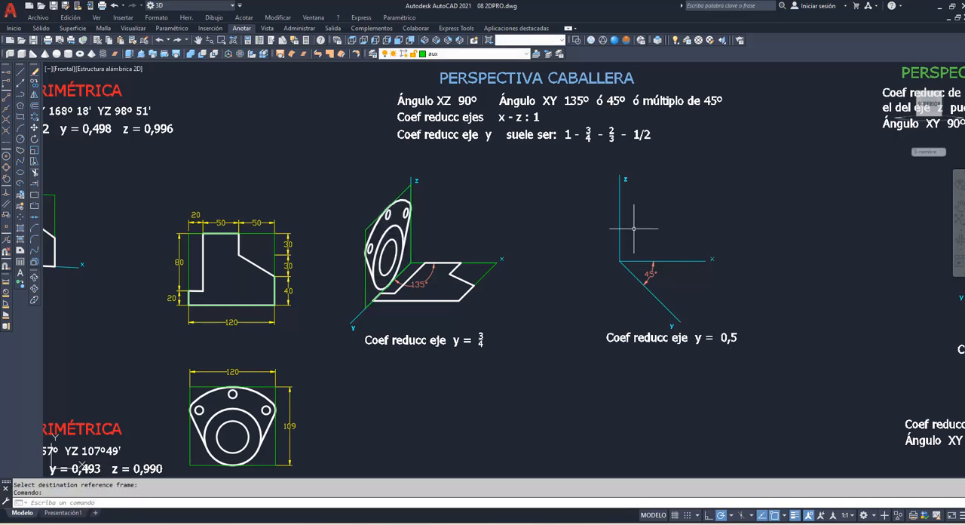
Step: Draw a closed polyline frame from the 45° cavalier origin, 90 along y, 109 parallel to z and 90 back parallel to y
text(pol)
key(Return)
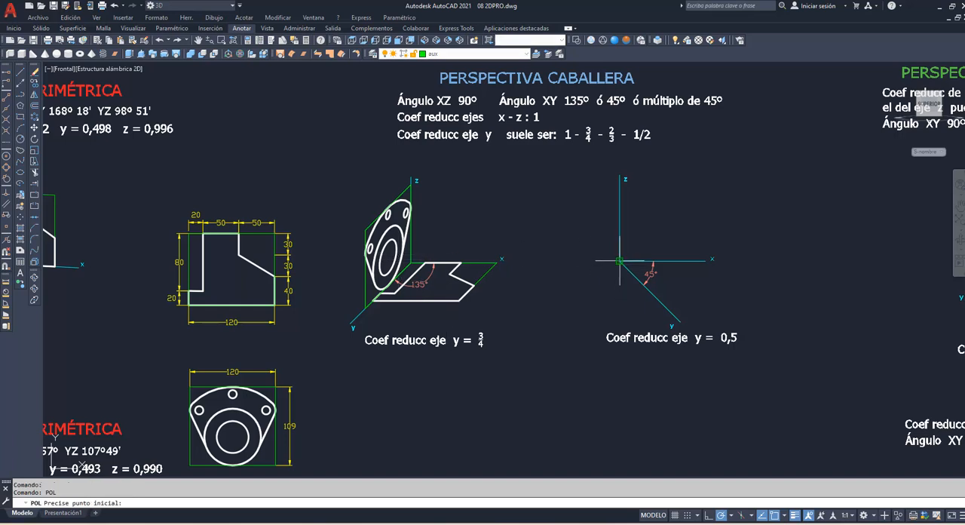
click(620, 260)
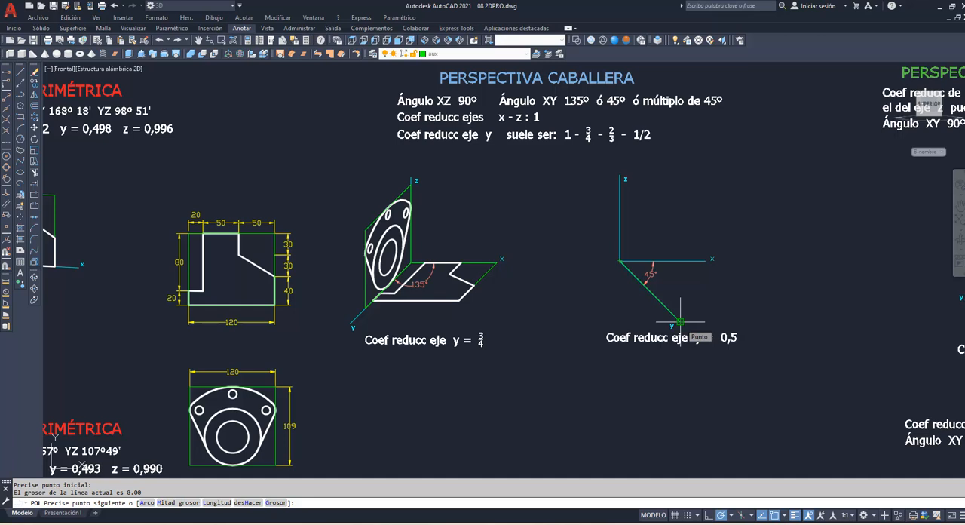
key(Return)
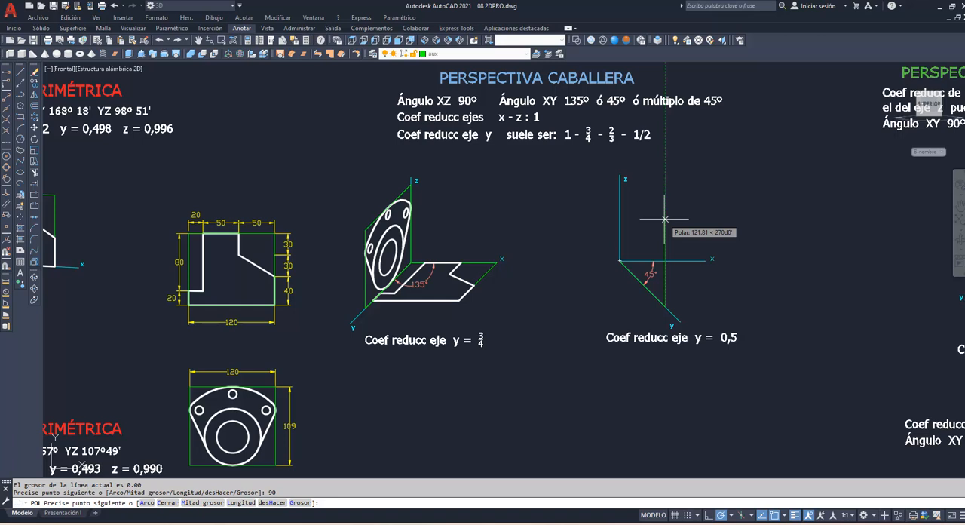
key(Return)
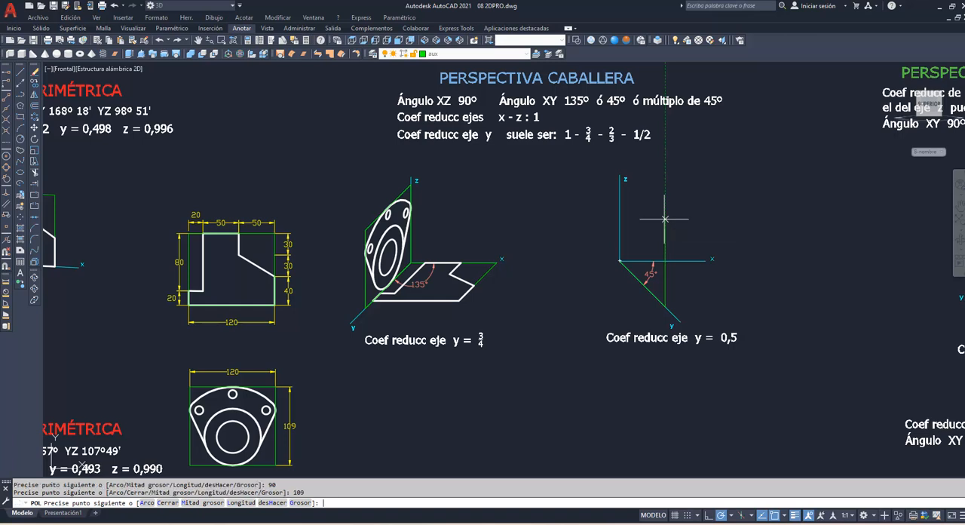
click(7, 206)
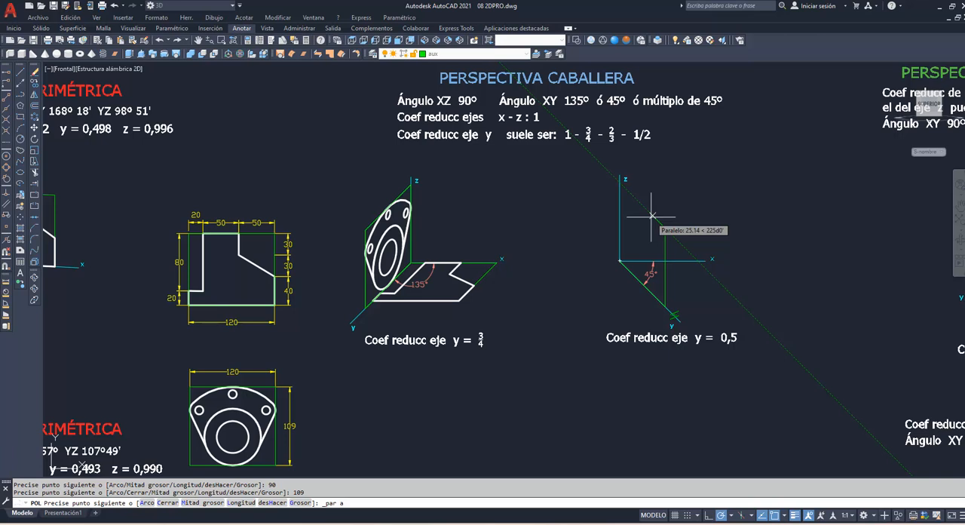
key(Return)
key(Return)
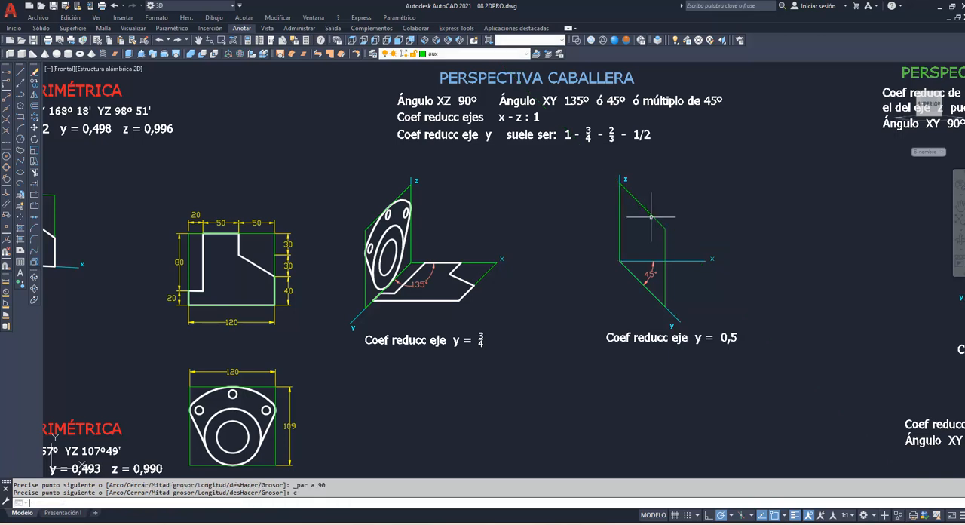
Step: Try to project the unrotated stepped profile using 2DPRO, from its green bounding rectangle onto the 45° cavalier yz frame, and undo the projection
text(2DPr)
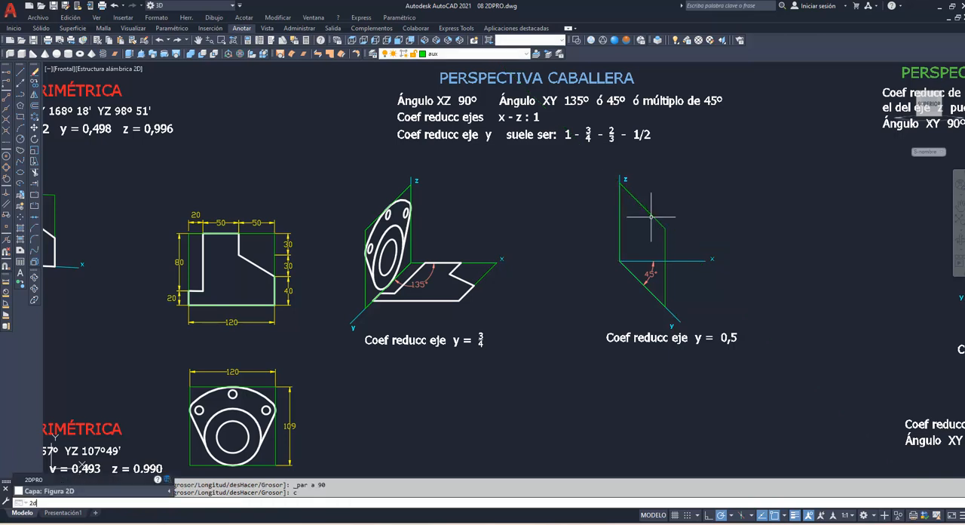
text(o)
key(Return)
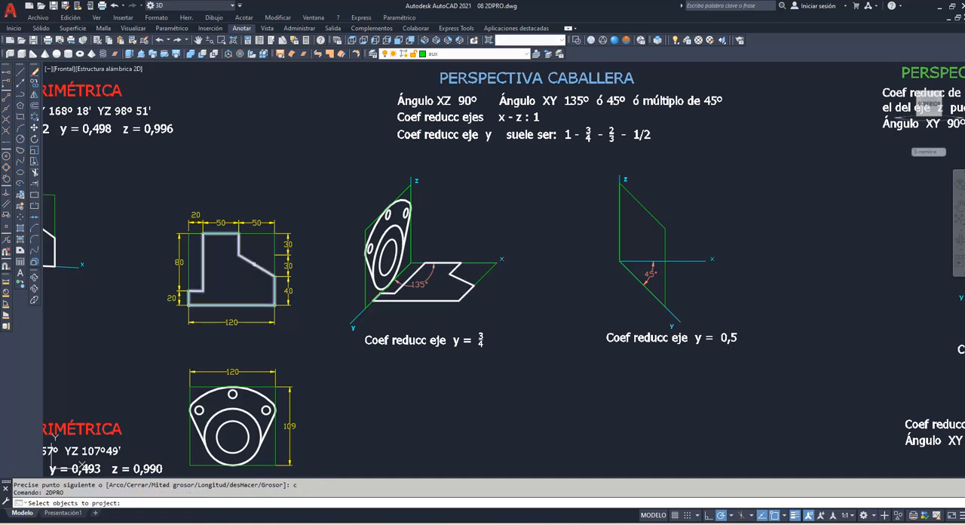
click(255, 264)
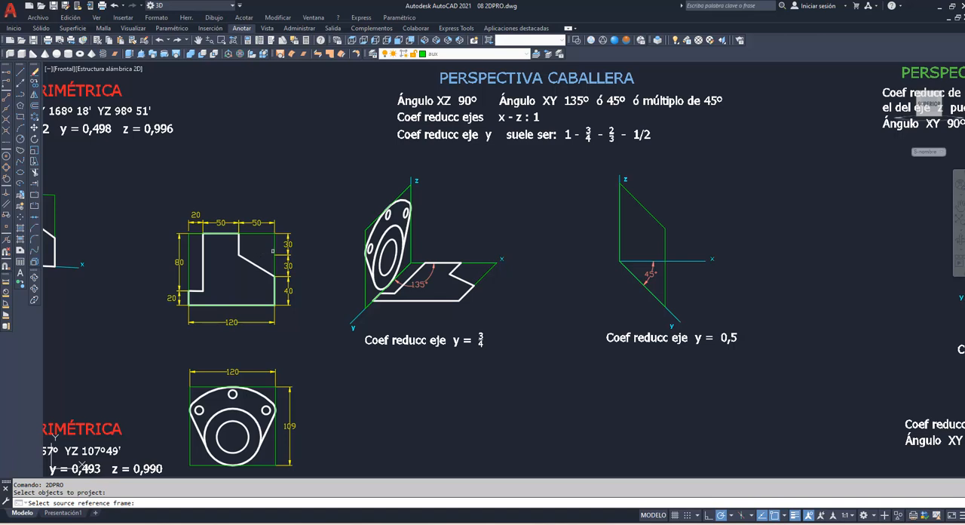
click(274, 249)
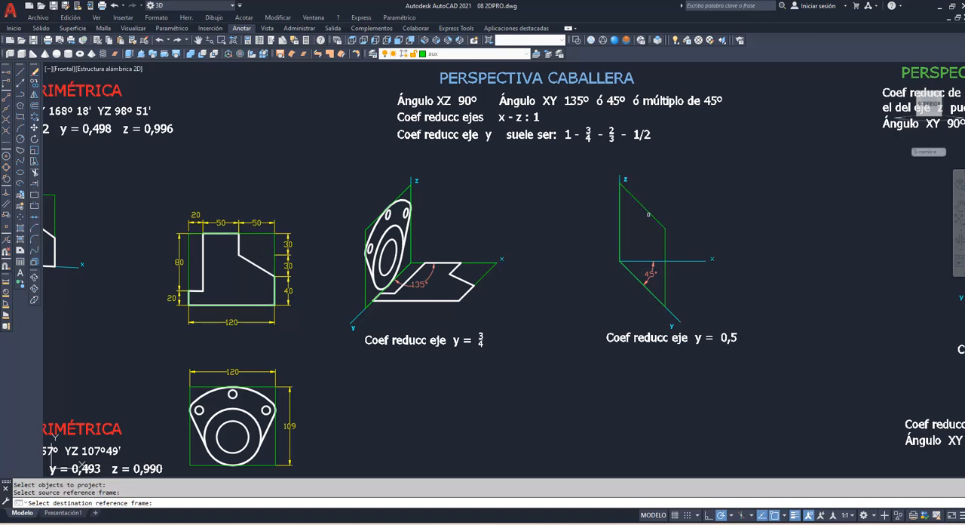
click(651, 216)
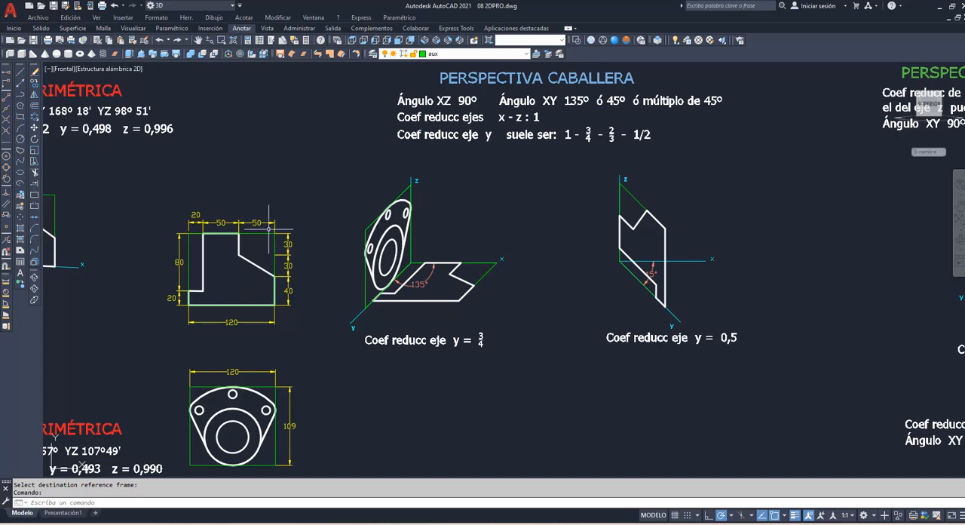
click(160, 41)
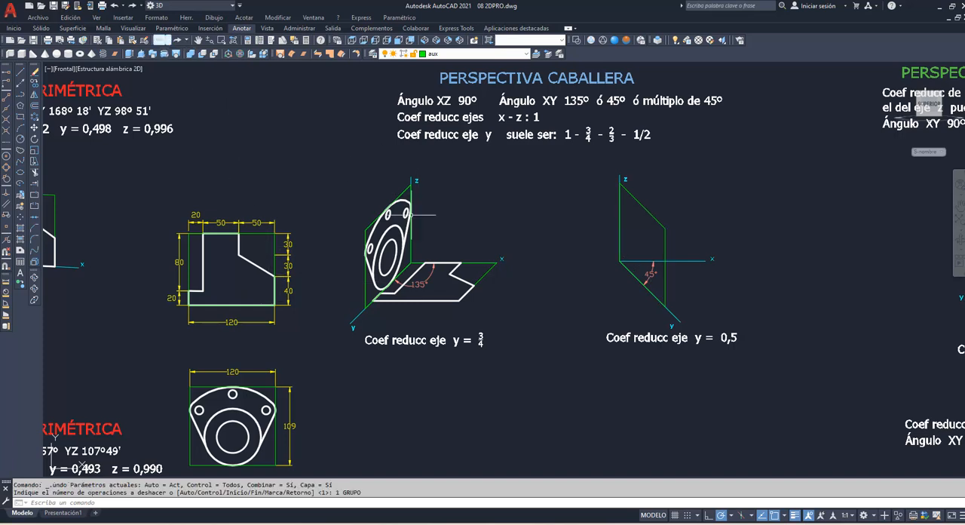
Step: Rotate the flat stepped profile with its bounding rectangle and dimensions 90° clockwise about the upper-left corner of its raised part
key(Return)
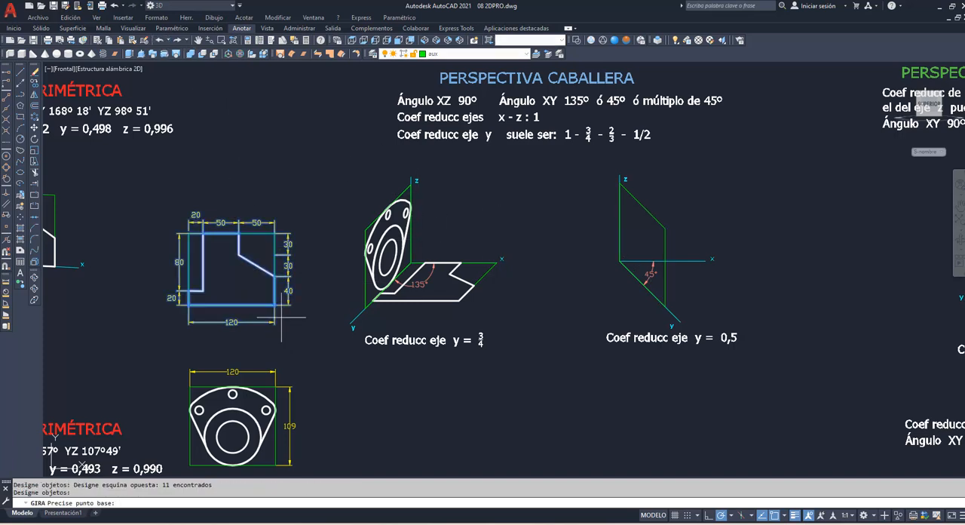
click(203, 233)
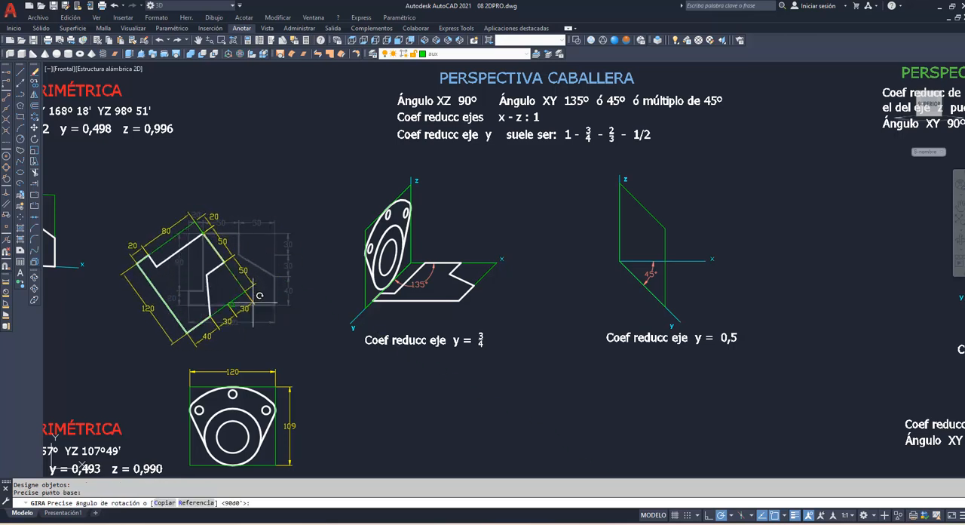
click(204, 336)
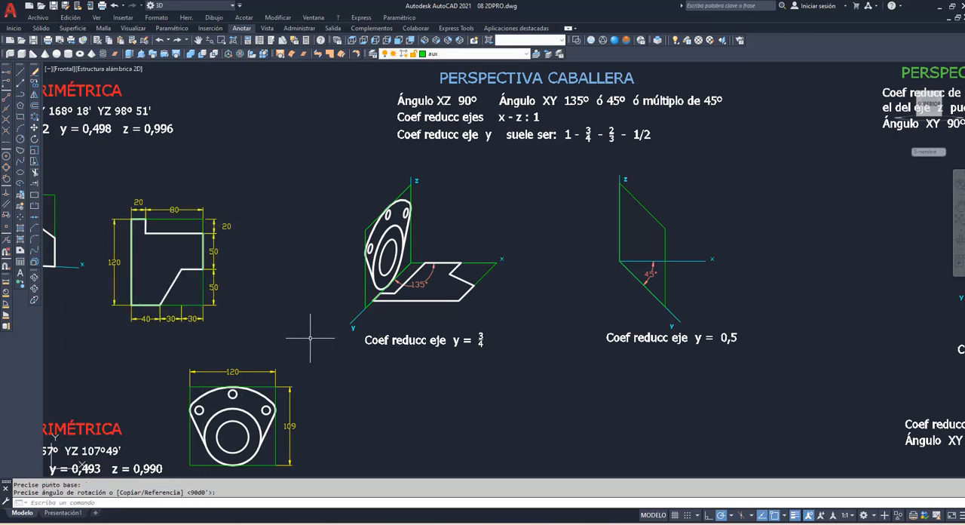
Step: Project the rotated stepped profile using 2DPRO, from its green bounding rectangle onto the 45° cavalier yz frame
text(2DPr)
key(Return)
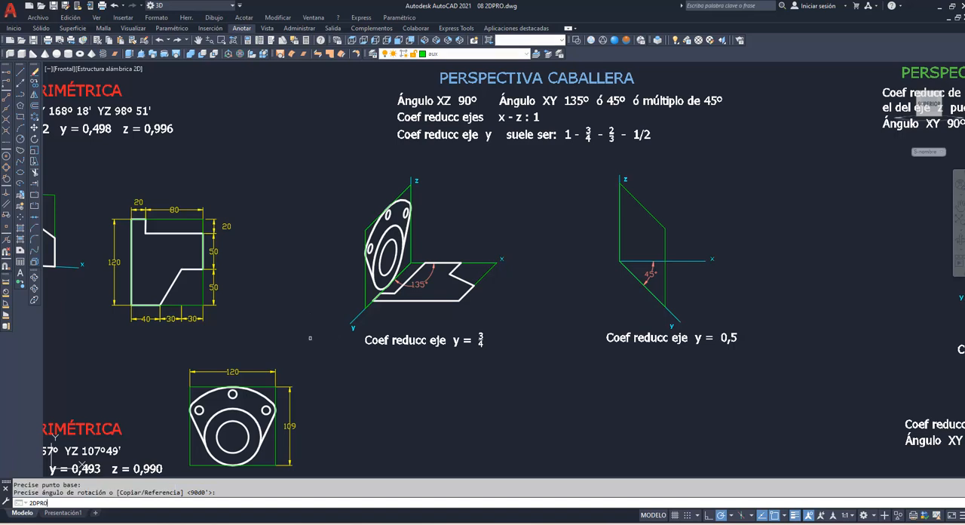
click(183, 294)
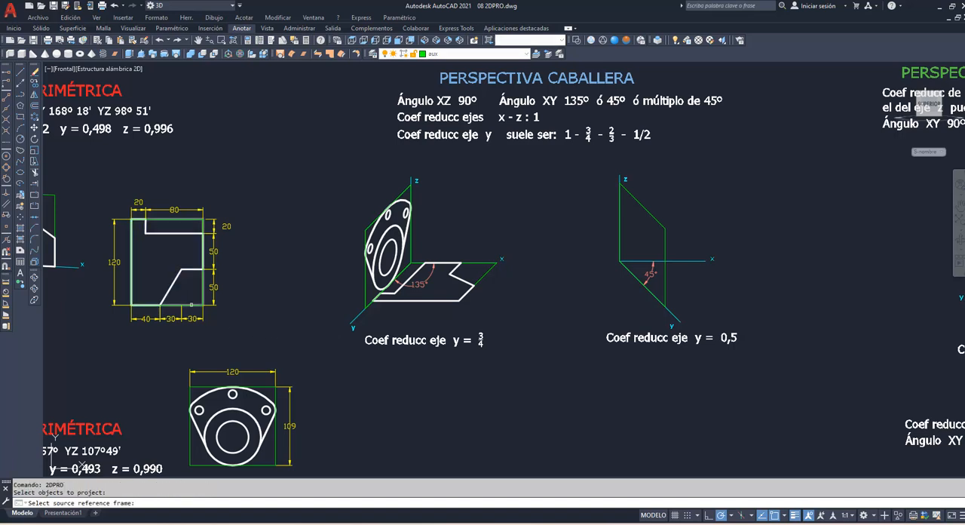
key(Return)
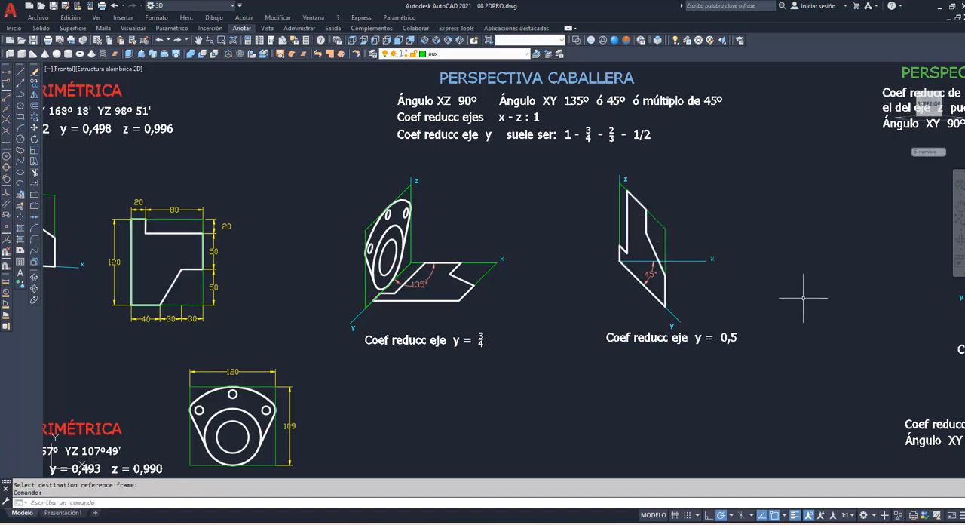
Step: Move the yz frame and its projected stepped profile horizontally off the 45° cavalier axes, toward the 135° perspective
click(34, 128)
click(636, 221)
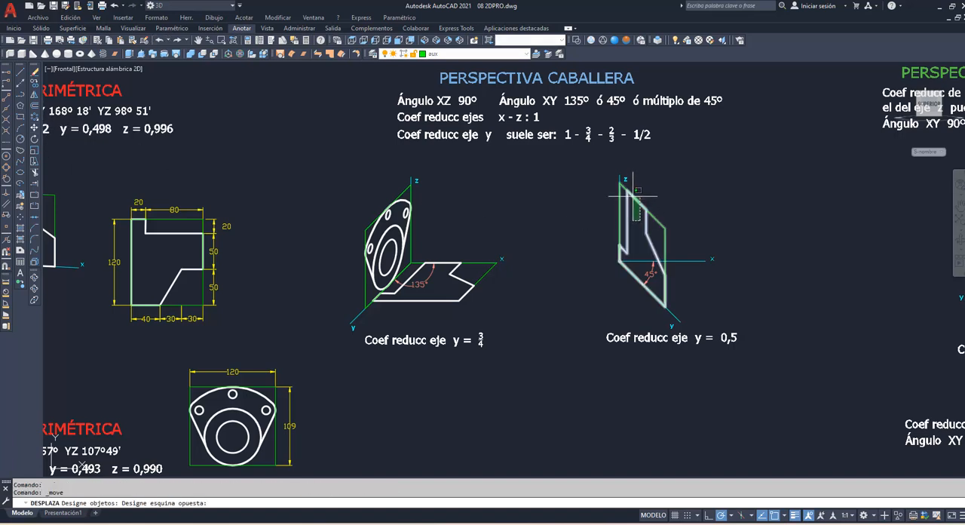
click(633, 194)
key(Return)
click(675, 190)
click(599, 189)
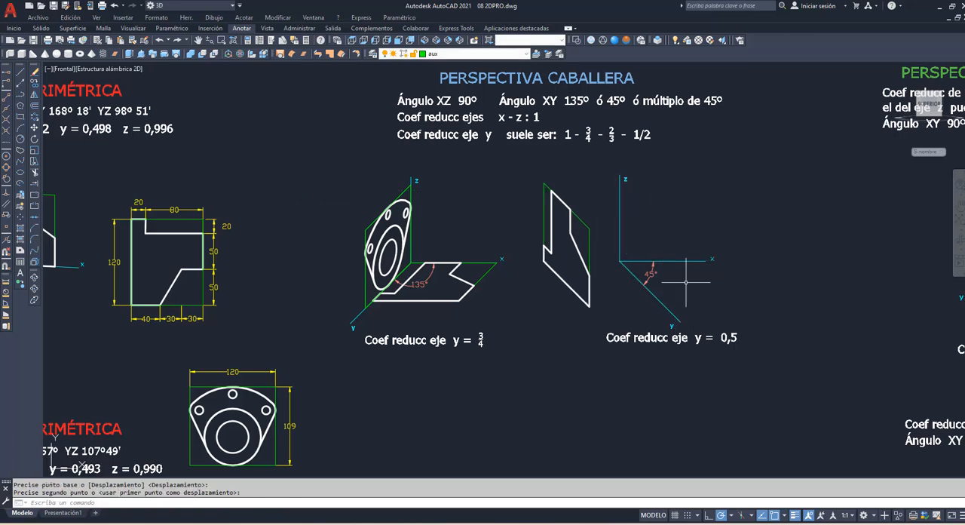
key(ctrl+y)
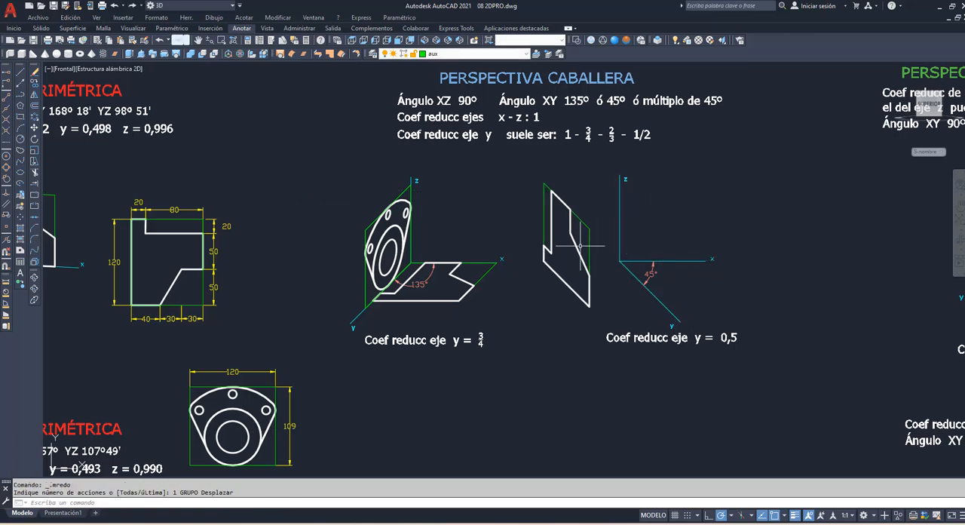
Step: Draw a closed polyline frame from the 45° cavalier origin, 120 along x, 81.75 parallel to y and back parallel to x to the y axis
text(pol)
key(Return)
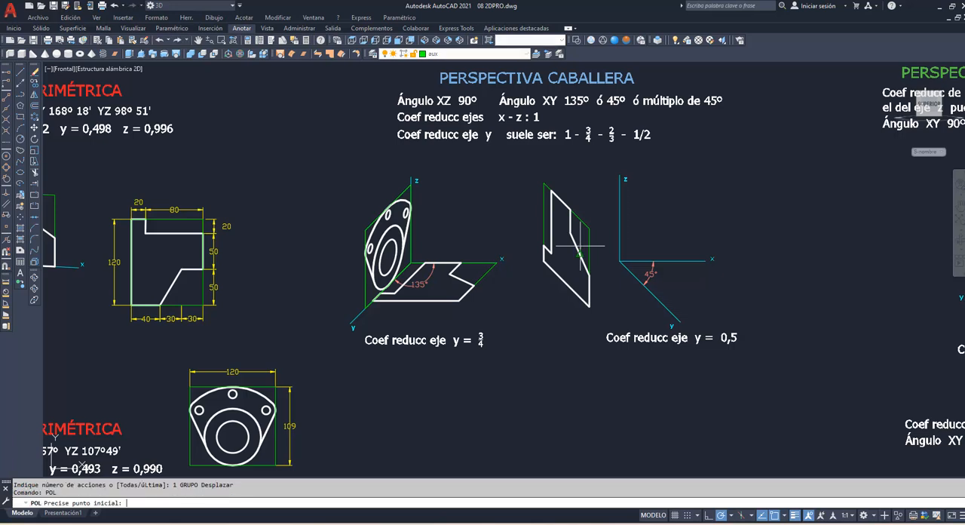
click(619, 260)
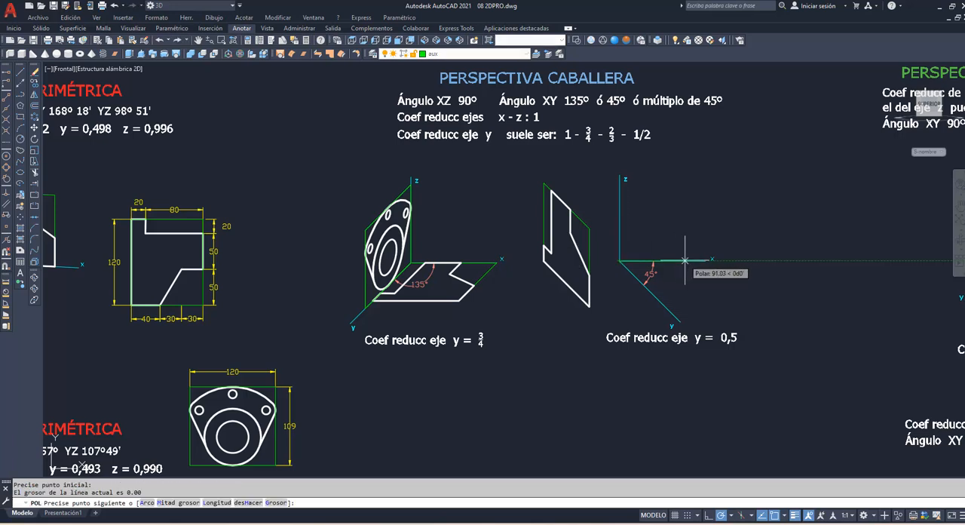
key(Return)
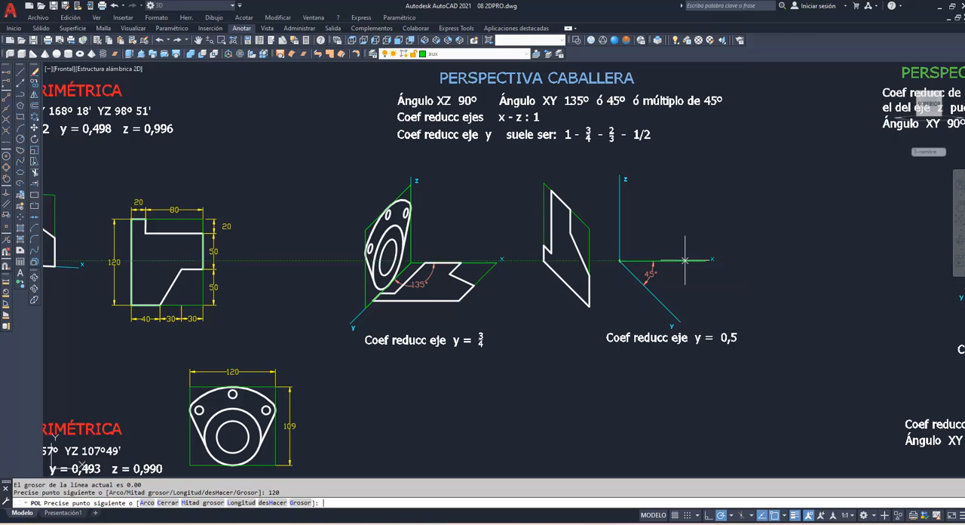
click(7, 204)
mouse_move(671, 313)
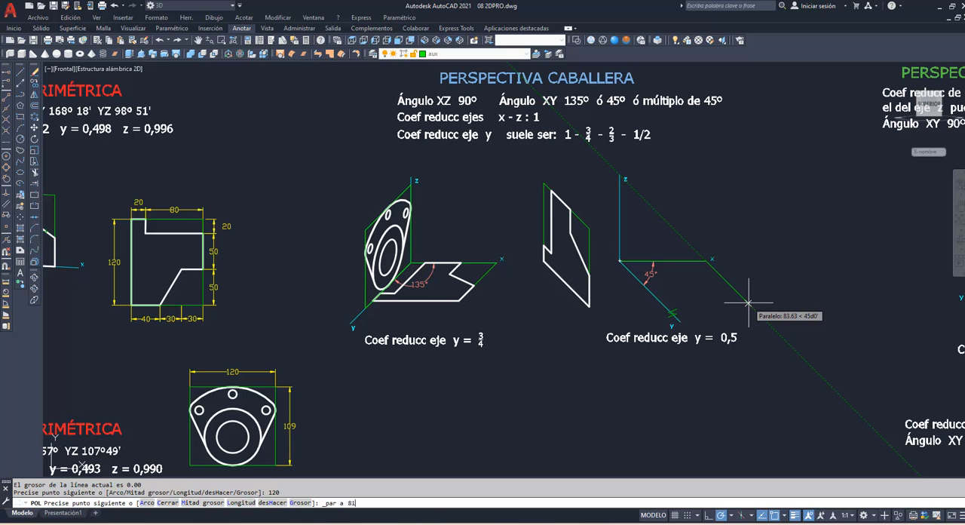
key(Return)
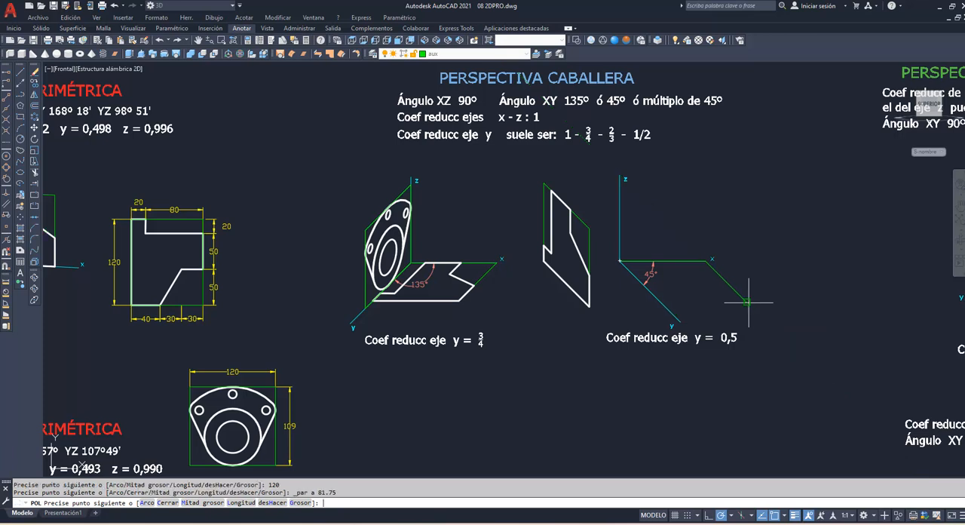
click(660, 301)
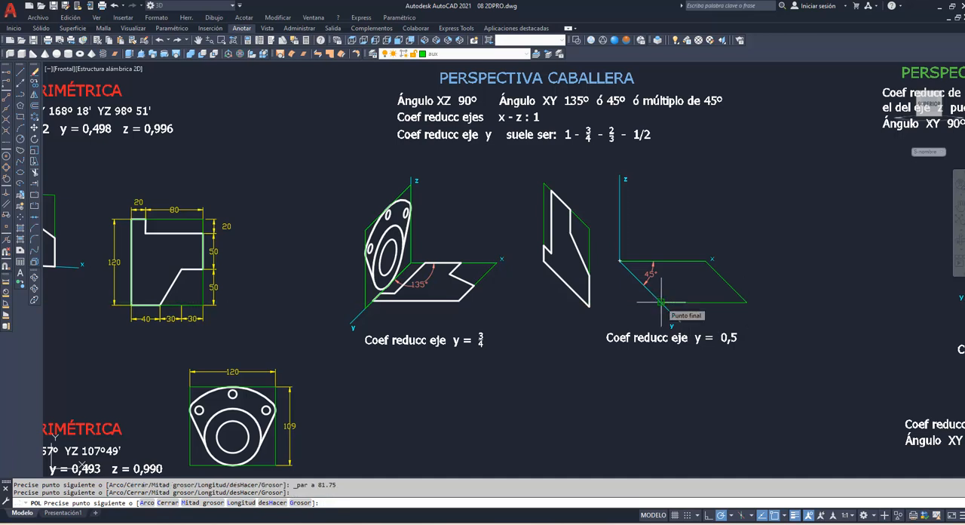
key(Return)
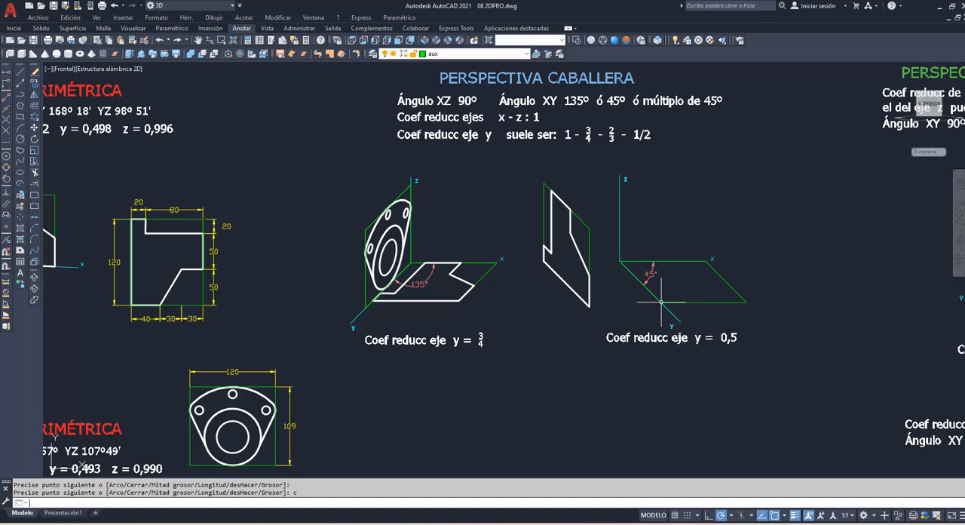
Step: Project the flange figure with its holes using 2DPRO, from its green bounding rectangle onto the 45° cavalier xy frame
text(2DPRO)
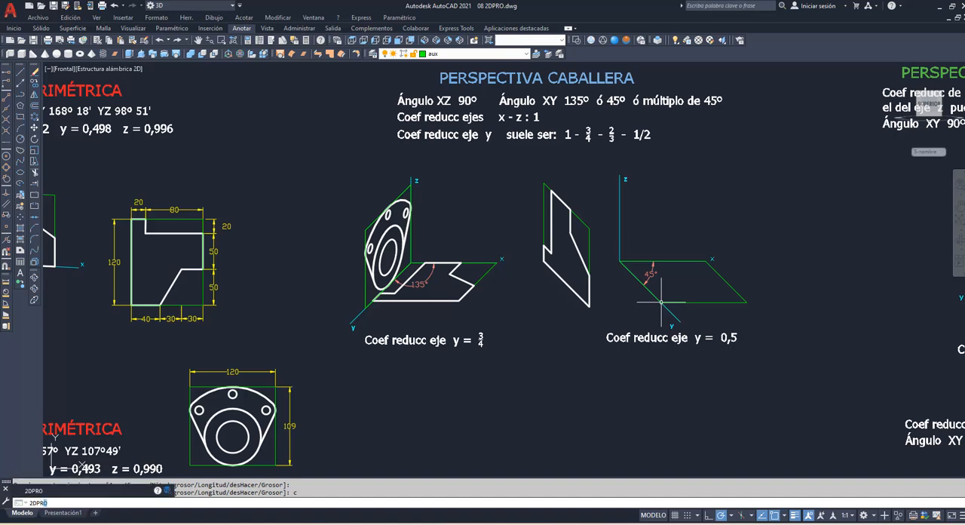
key(Return)
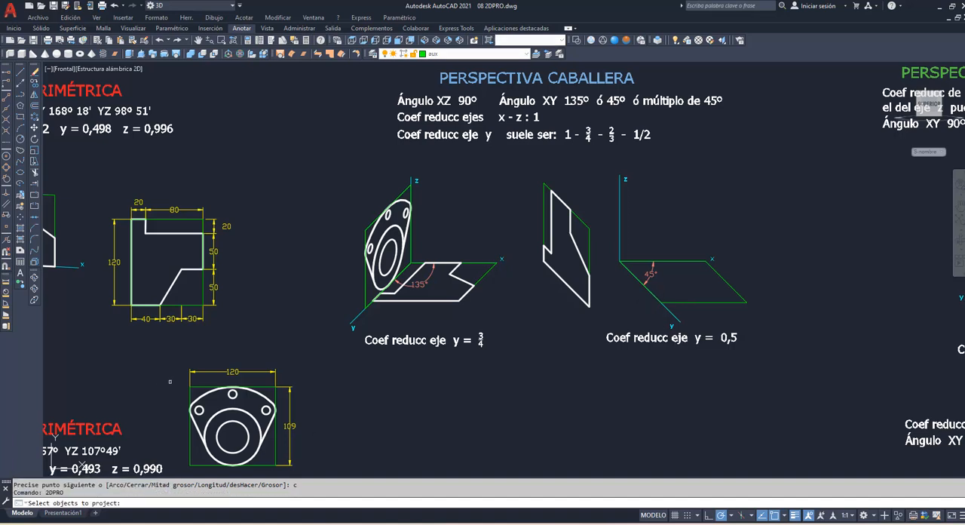
click(170, 382)
click(289, 464)
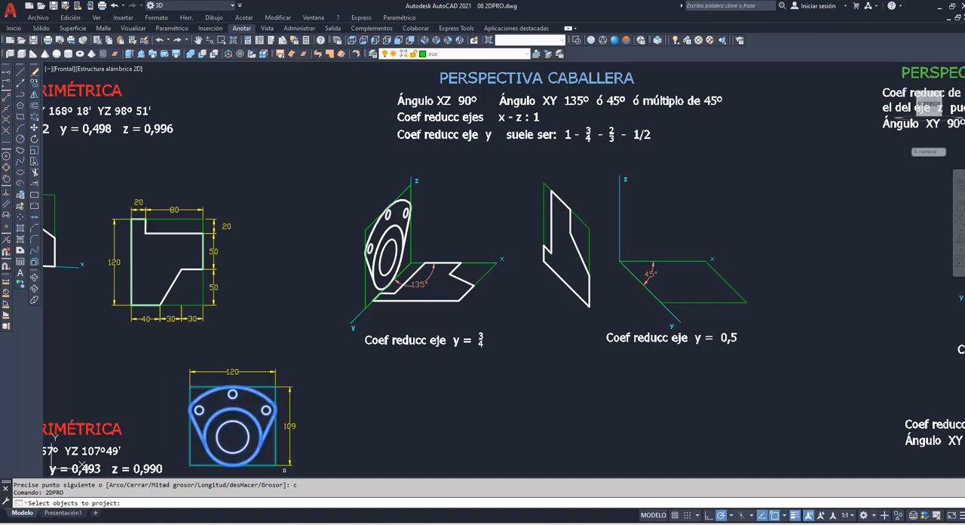
key(Return)
click(276, 454)
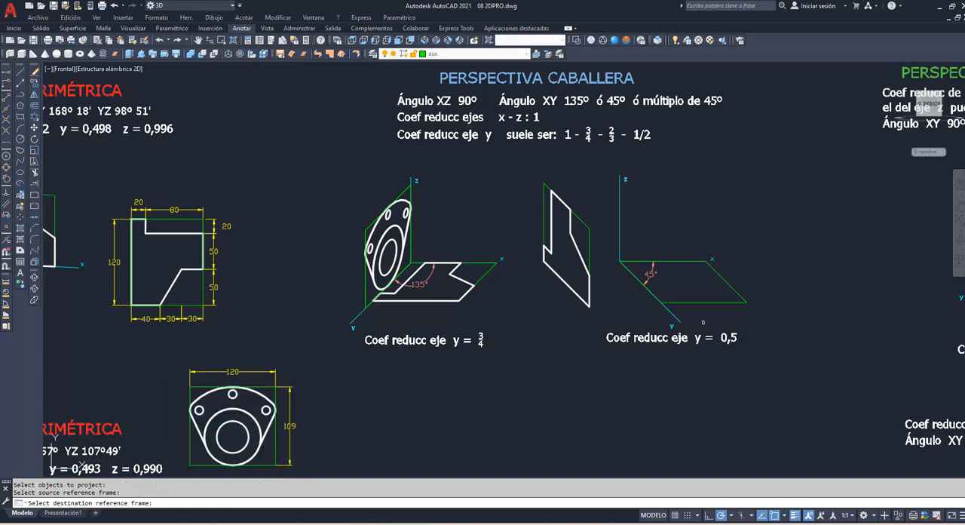
click(716, 302)
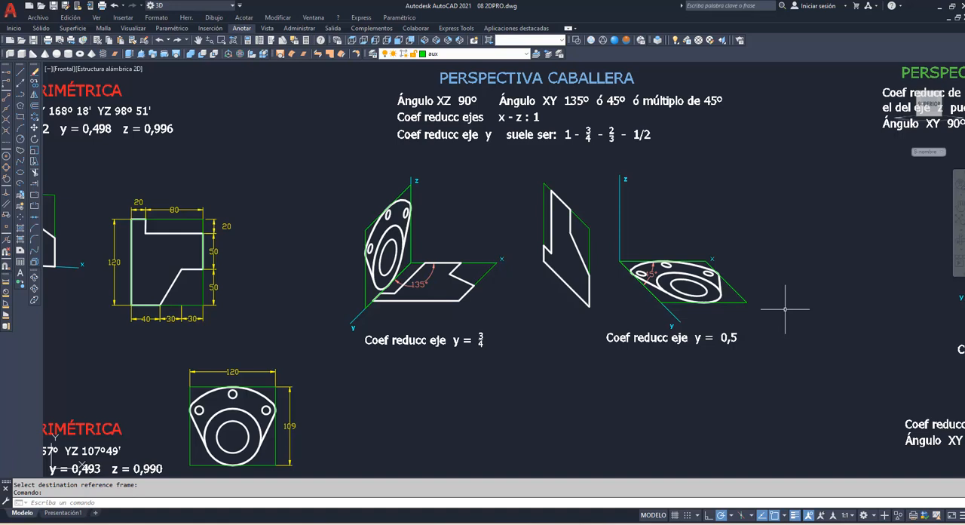
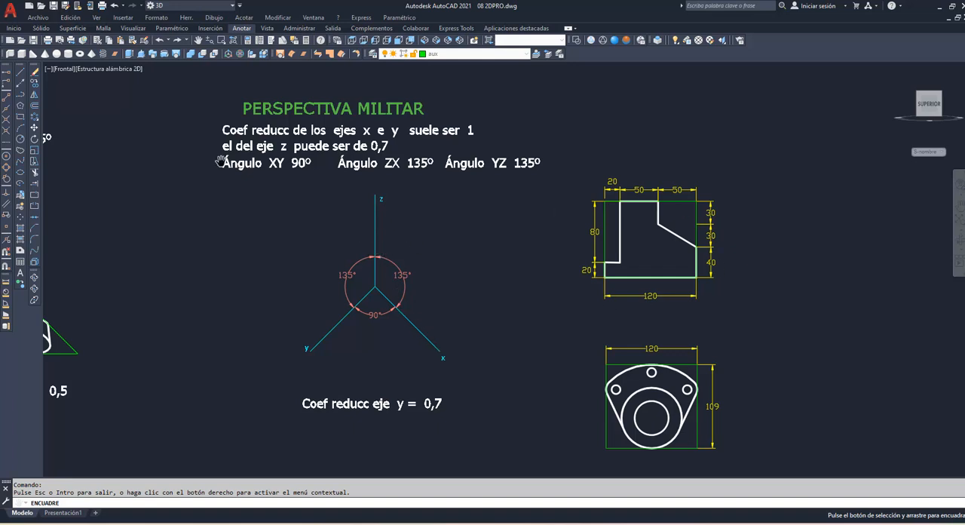
Step: Draw a closed polyline frame from the military perspective's origin, 120 along x, 70 vertically and 120 back parallel to x
right_click(154, 162)
click(184, 174)
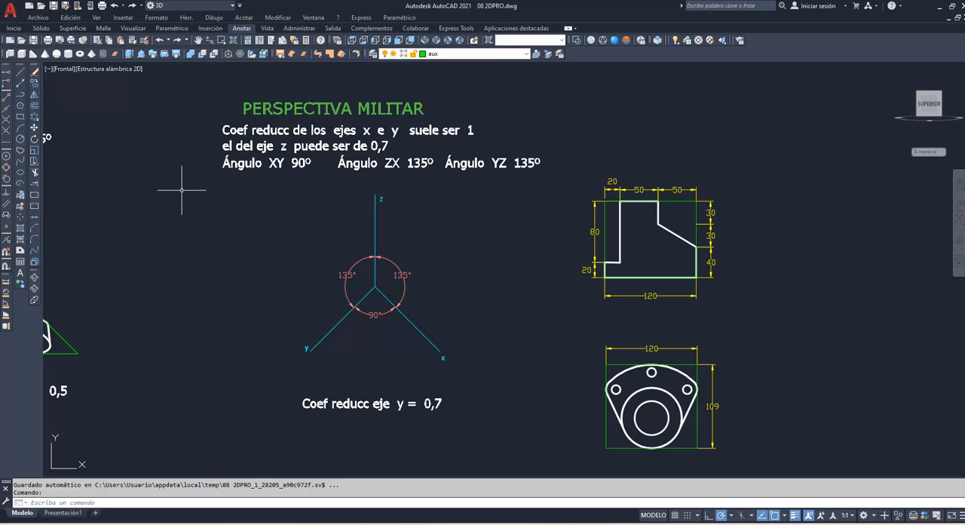
text(pol)
key(Return)
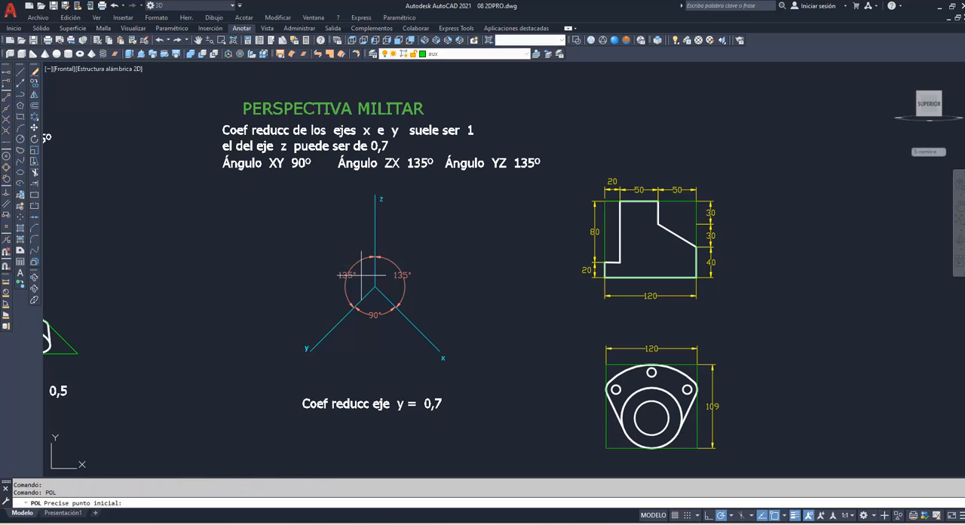
click(375, 286)
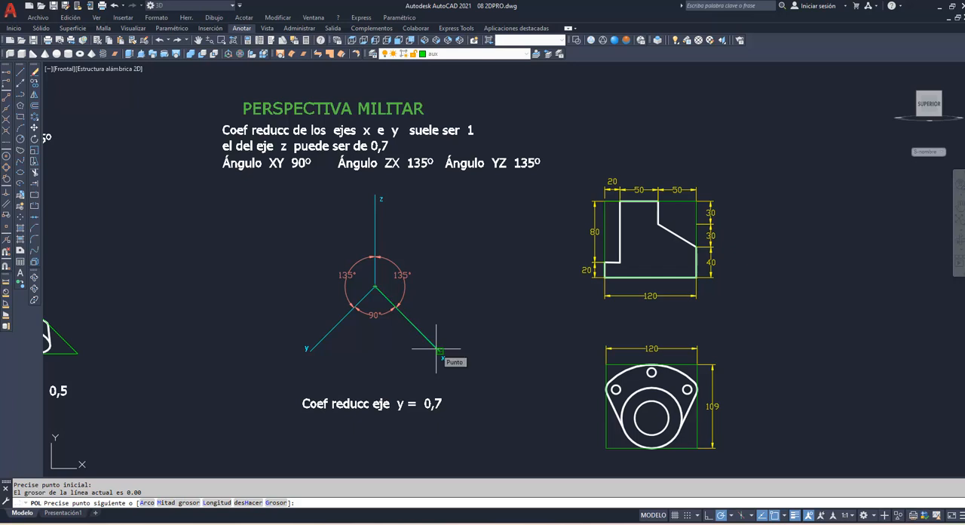
text(120)
key(Return)
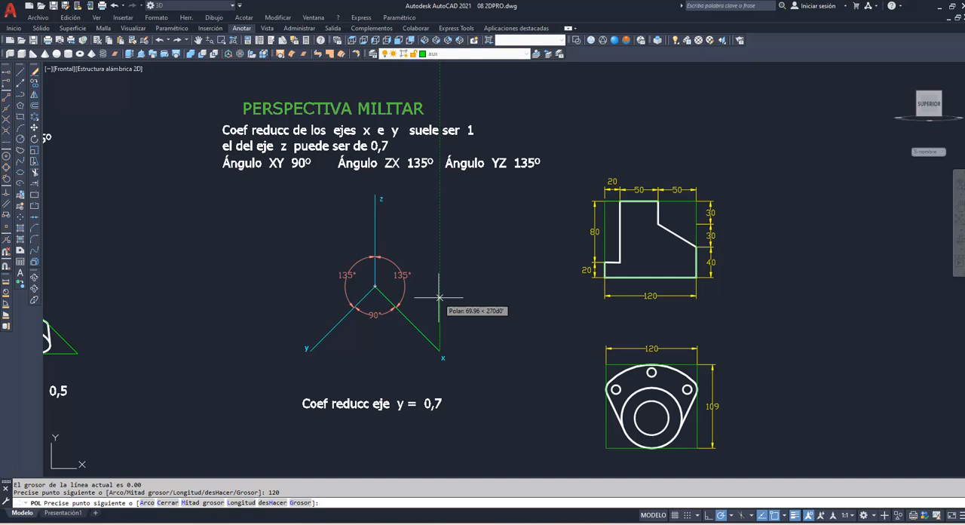
text(70)
key(Return)
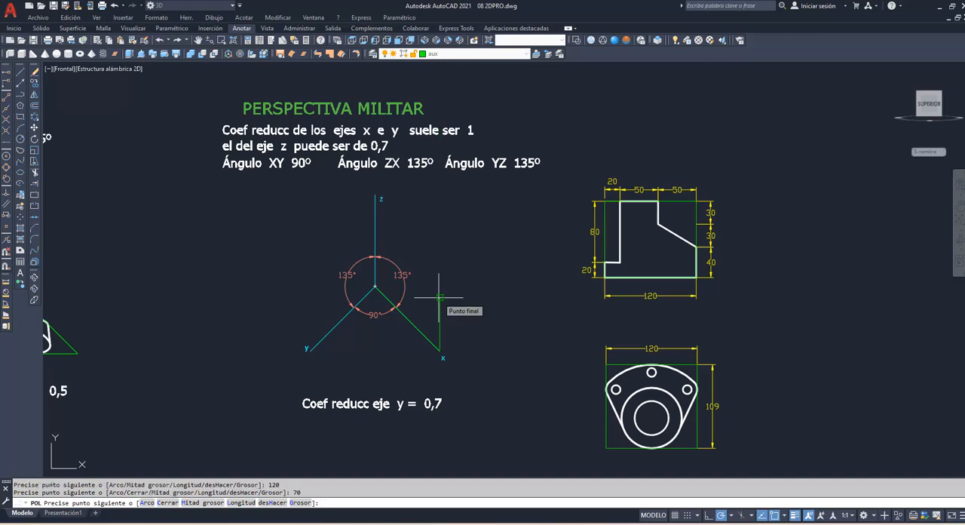
click(7, 205)
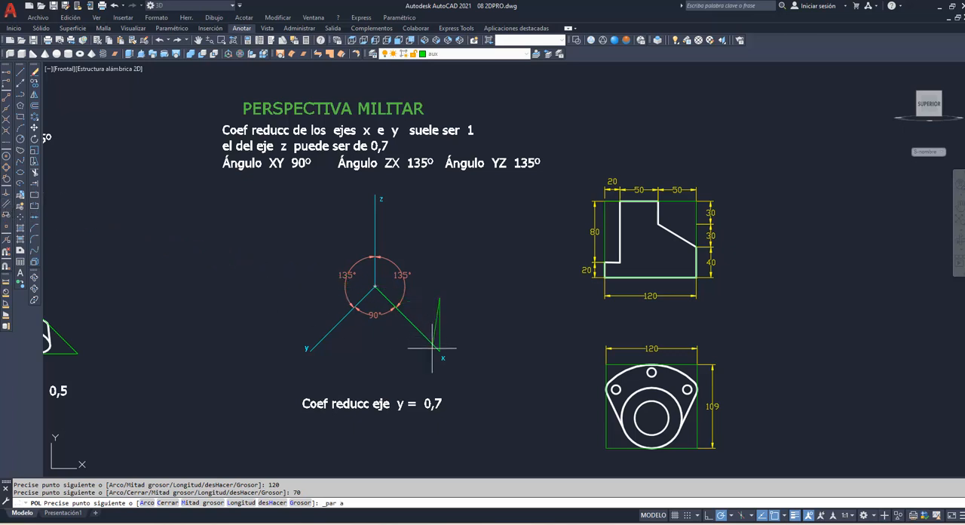
mouse_move(445, 355)
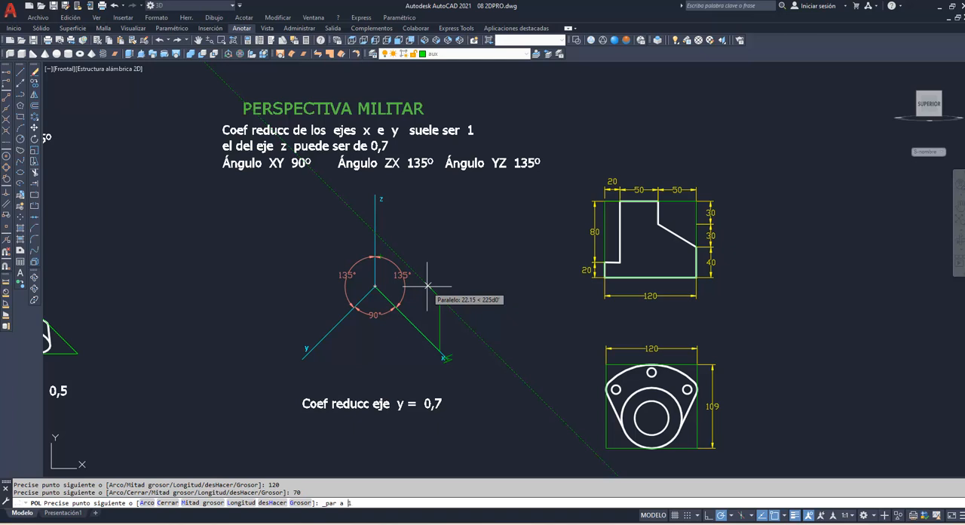
text(120)
key(Return)
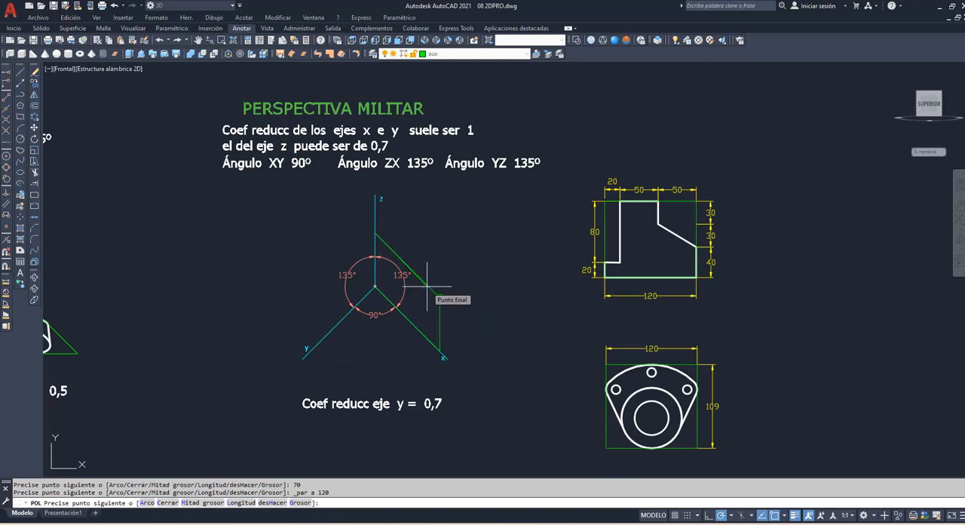
text(c)
key(Return)
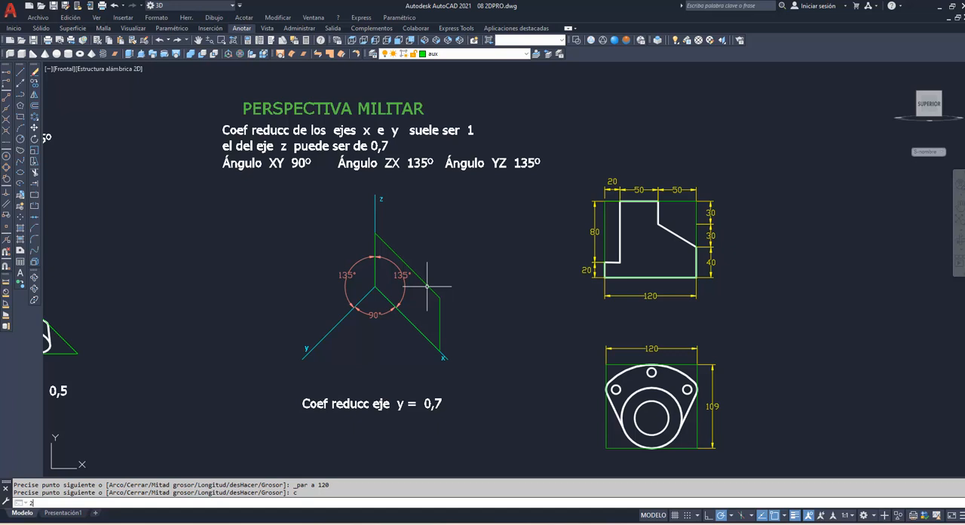
Step: Try to project the unrotated stepped profile using 2DPRO, from its green bounding rectangle onto the military zx frame
text(2dp)
key(Return)
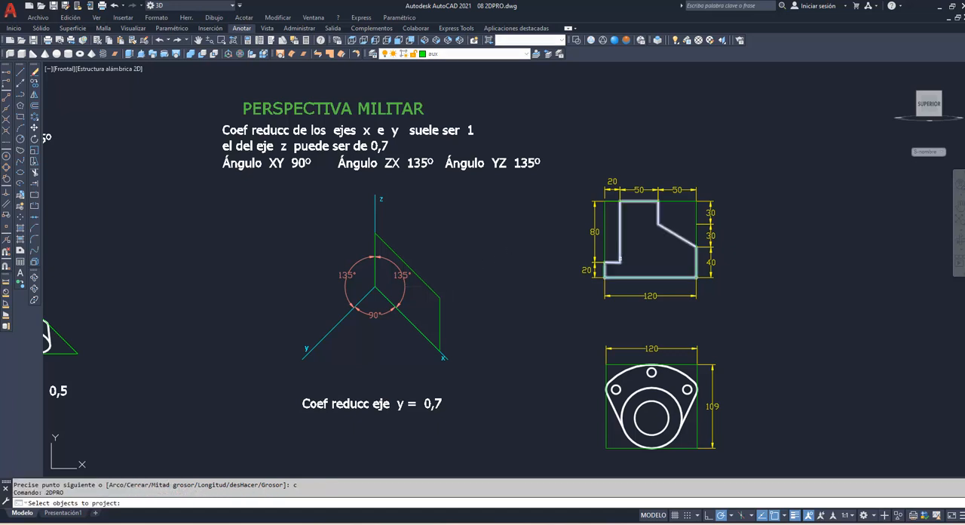
click(604, 224)
click(604, 225)
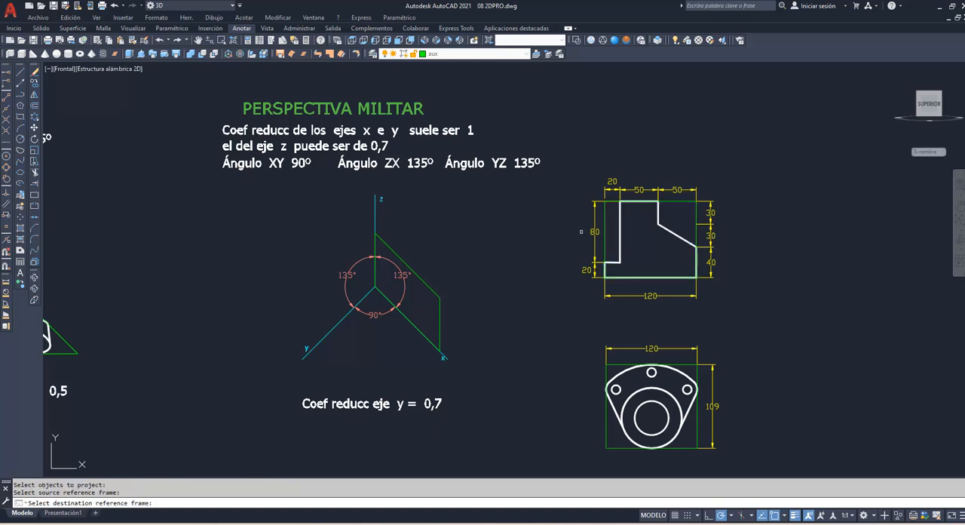
click(429, 287)
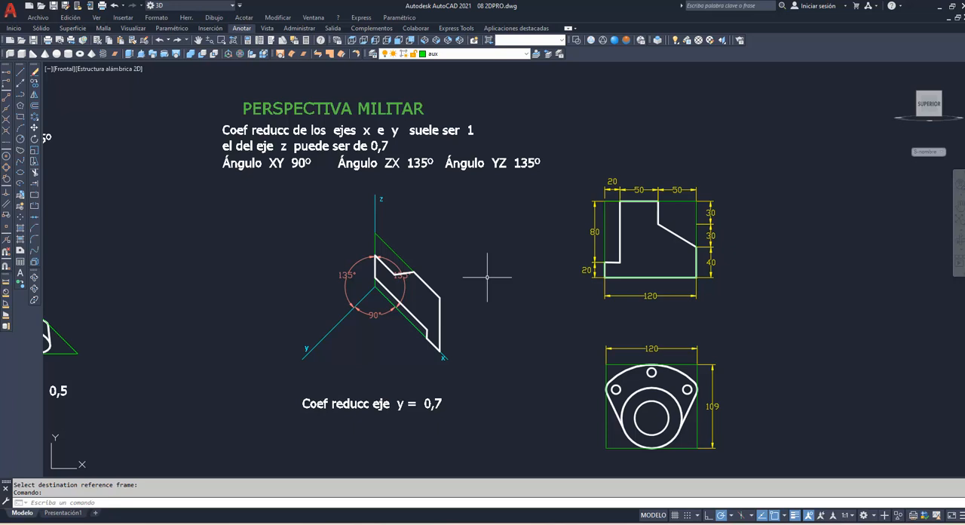
text(h)
key(Return)
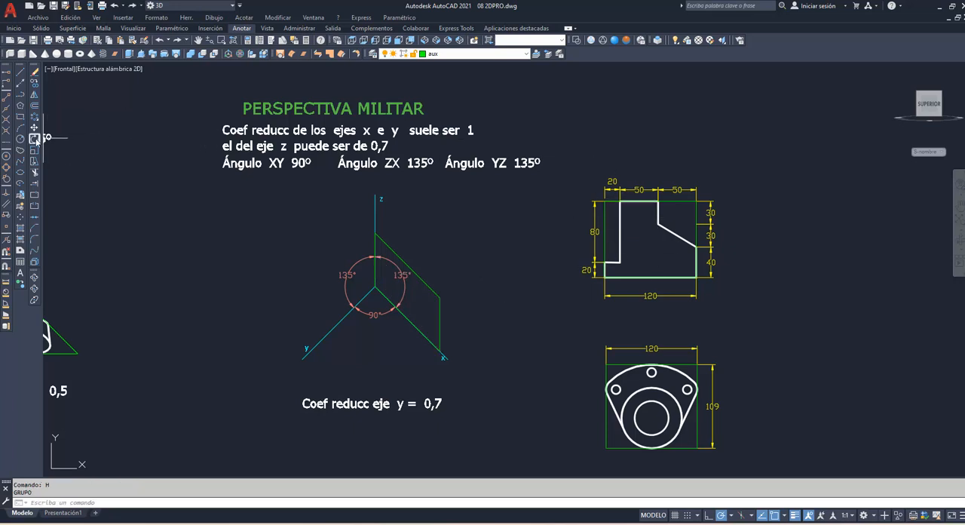
Step: Rotate the stepped profile with its bounding rectangle and dimensions 90° clockwise about the profile's upper-left corner
click(34, 139)
click(750, 303)
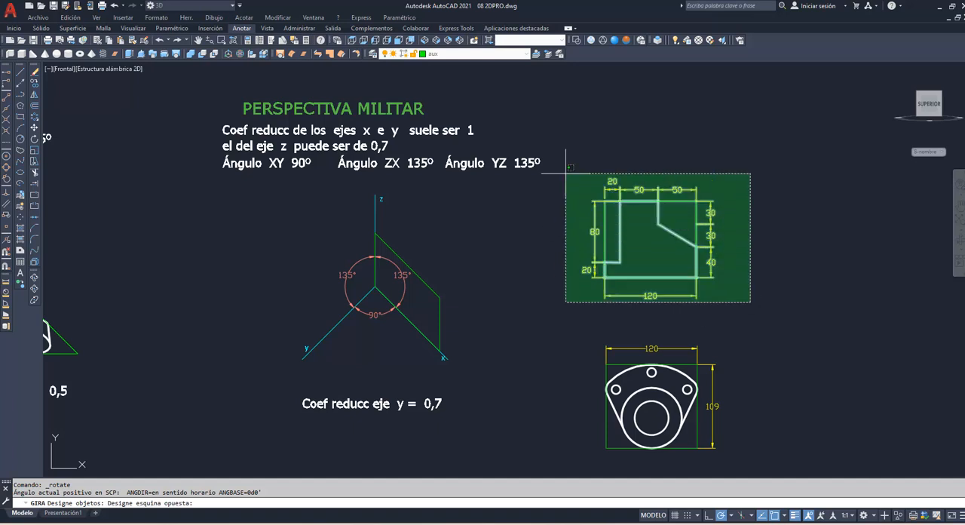
click(544, 150)
key(Return)
click(638, 200)
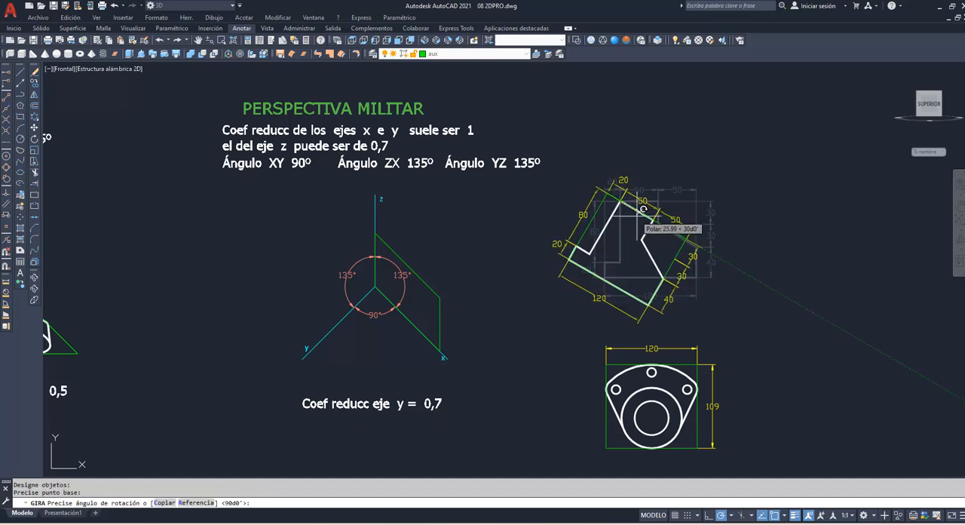
click(625, 259)
Step: Project the rotated stepped profile using 2DPRO, from its green bounding rectangle onto the military zx frame
text(2)
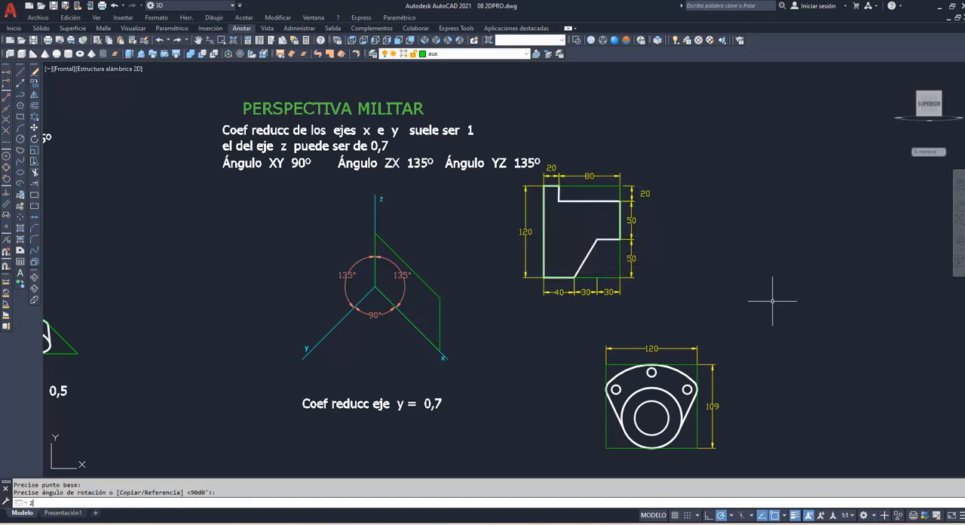
text(dp)
key(Return)
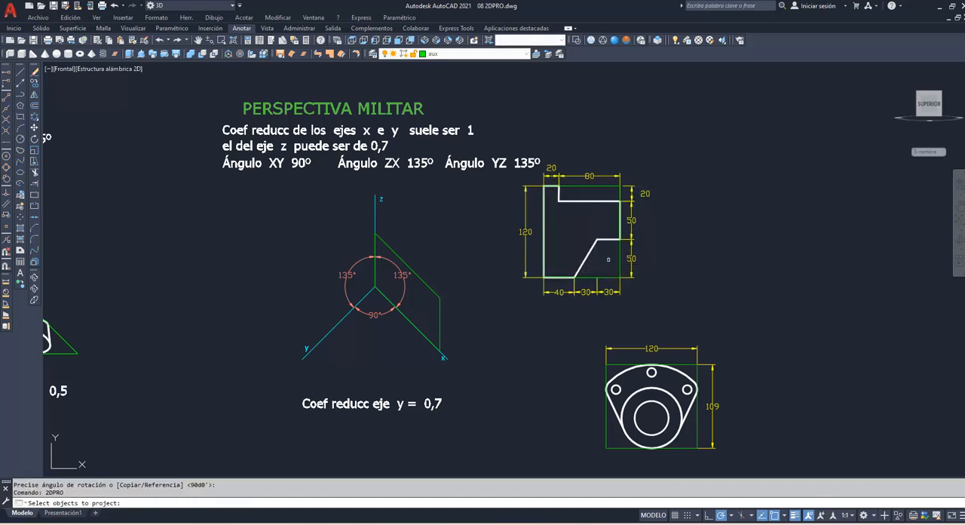
click(588, 256)
key(Return)
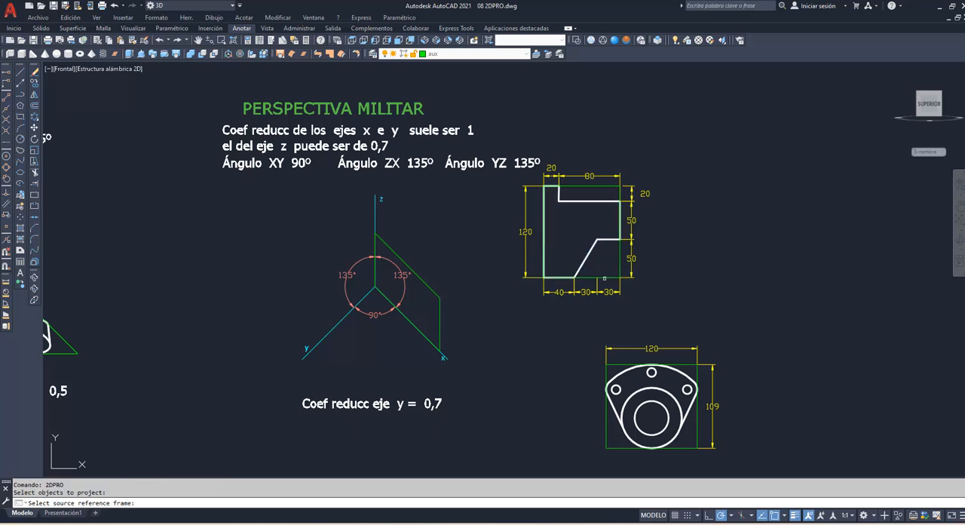
click(605, 275)
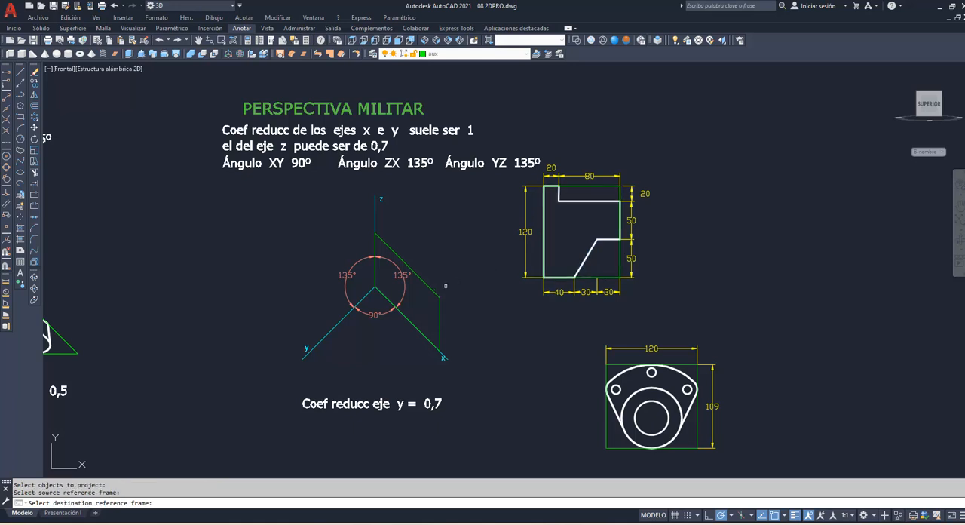
click(435, 290)
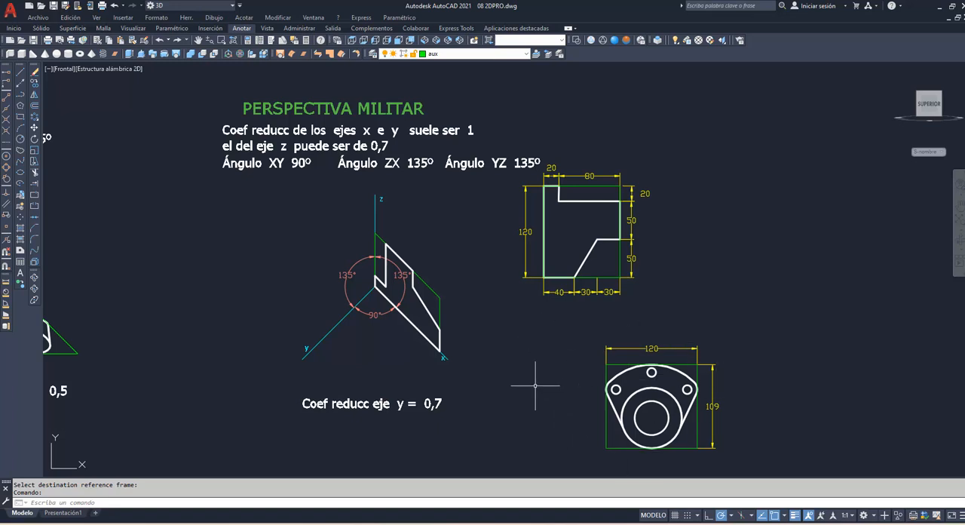
Step: Draw a closed polyline frame from the military perspective's origin, 120 along y, 76.3 vertically and 120 back parallel to y
text(pb)
key(Return)
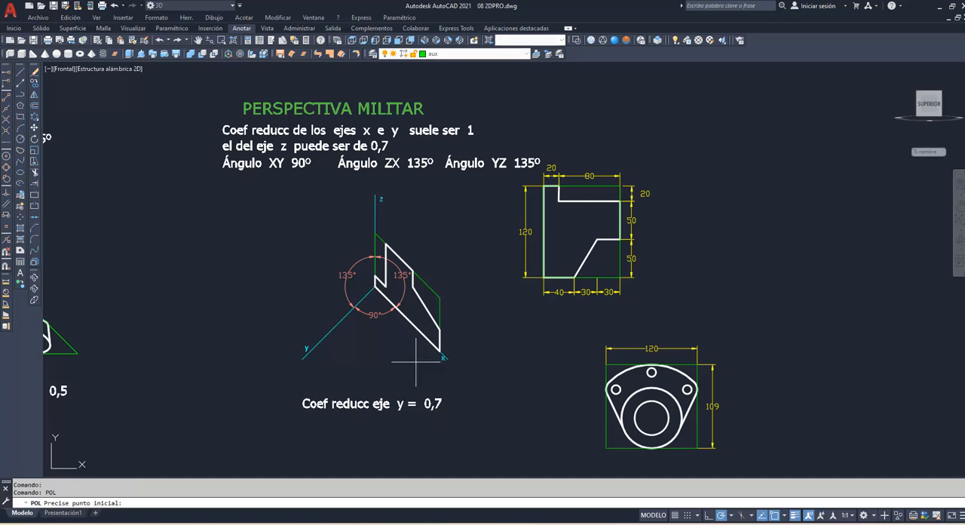
click(375, 286)
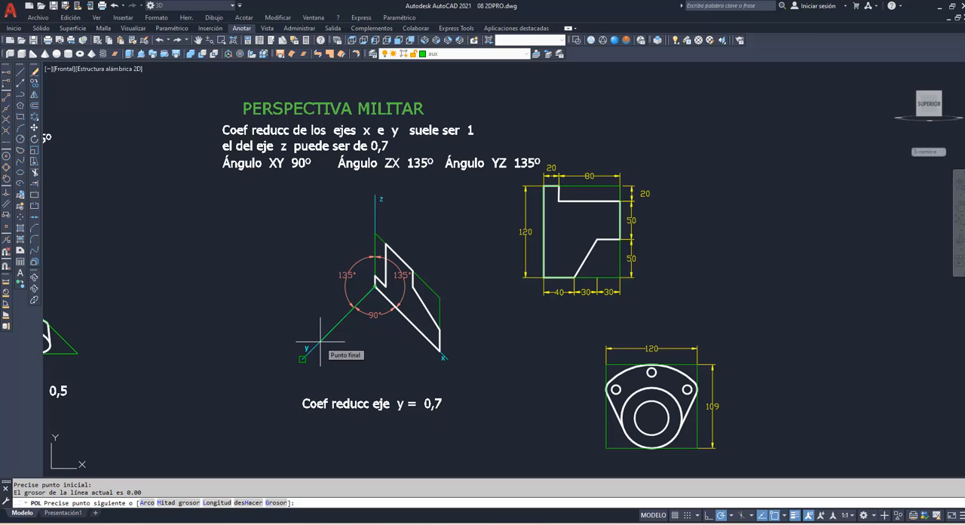
key(Return)
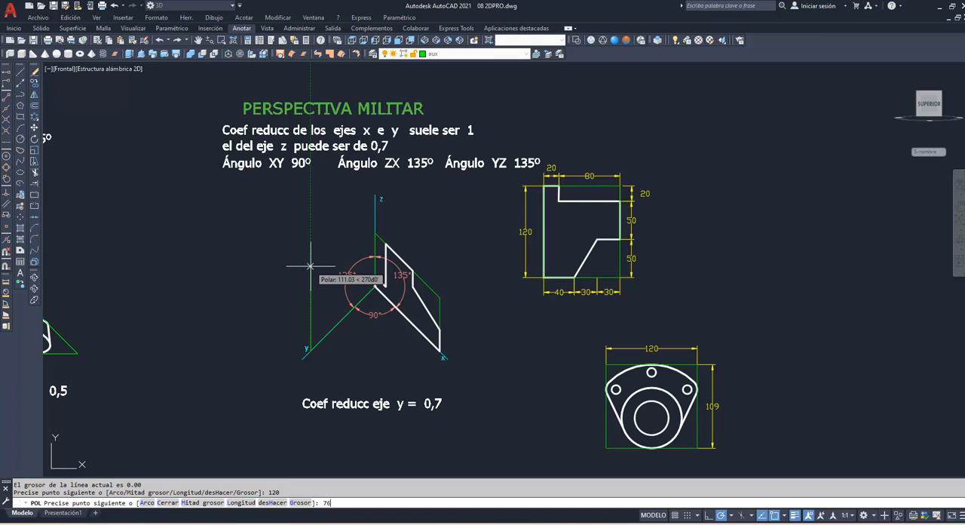
key(Return)
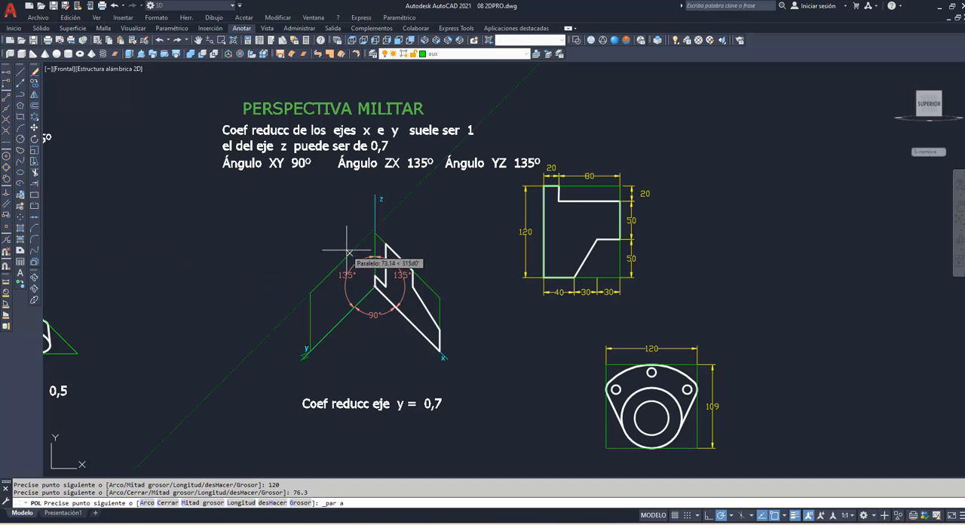
text(120)
key(Return)
text(c)
key(Return)
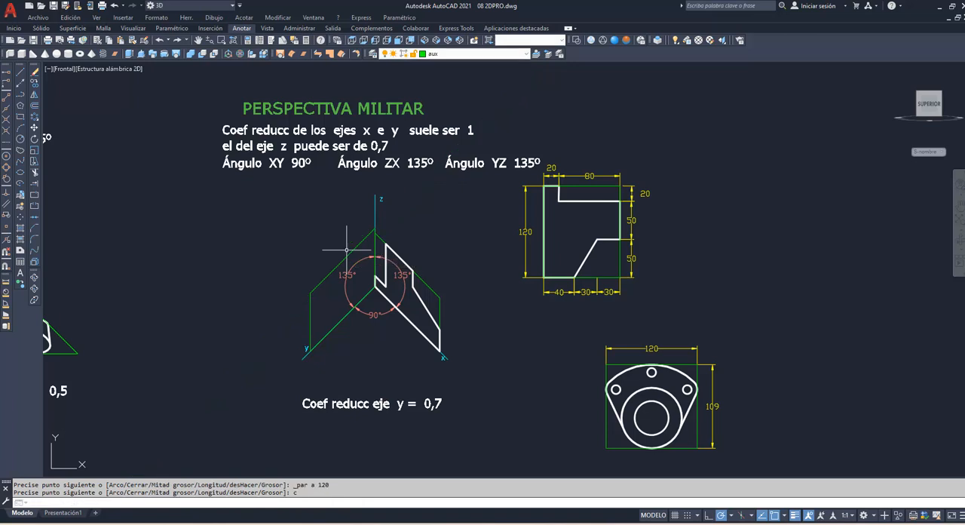
Step: Project the flange figure with its holes using 2DPRO, from its green bounding rectangle onto the military yz frame
text(2dp)
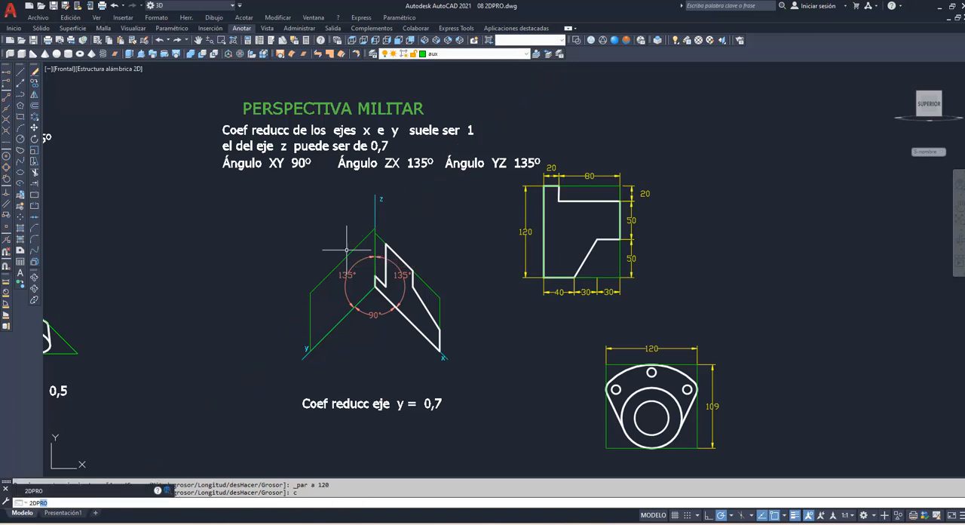
text(ro)
key(Return)
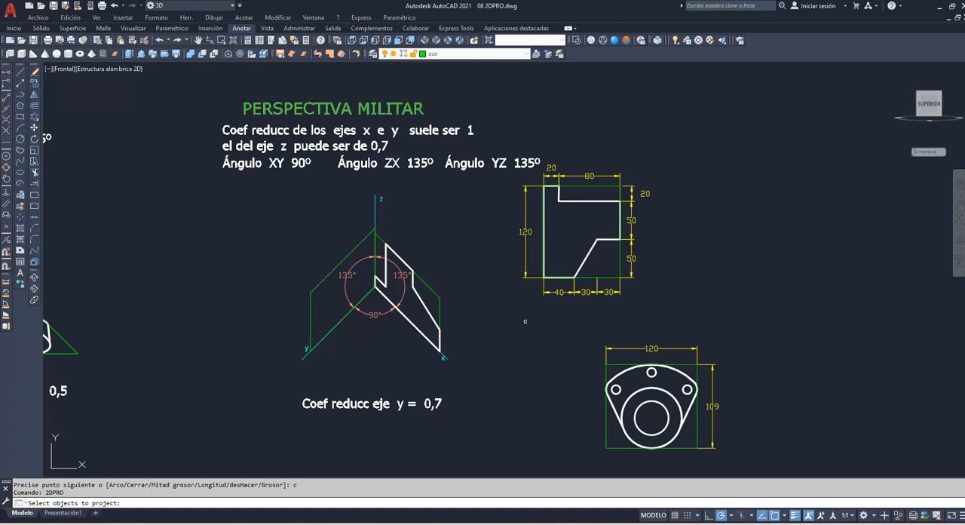
click(592, 356)
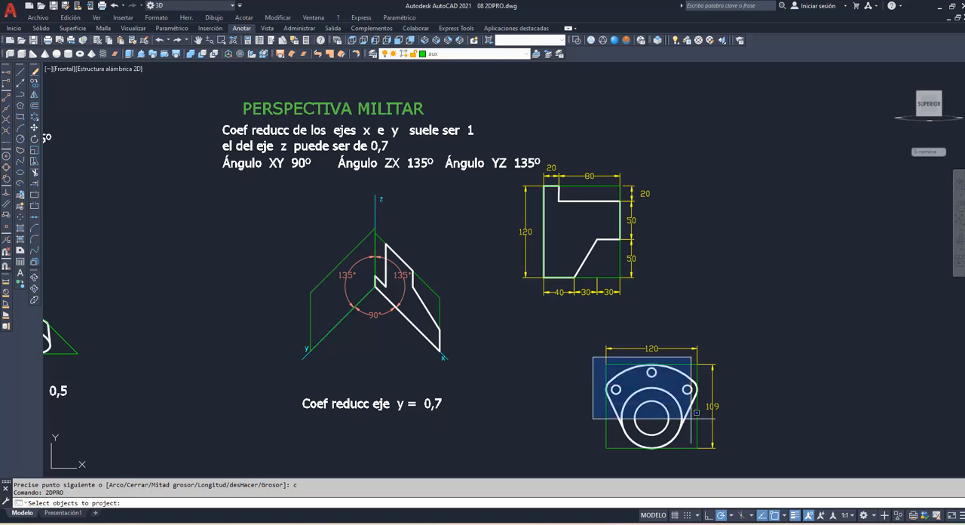
click(720, 474)
key(Return)
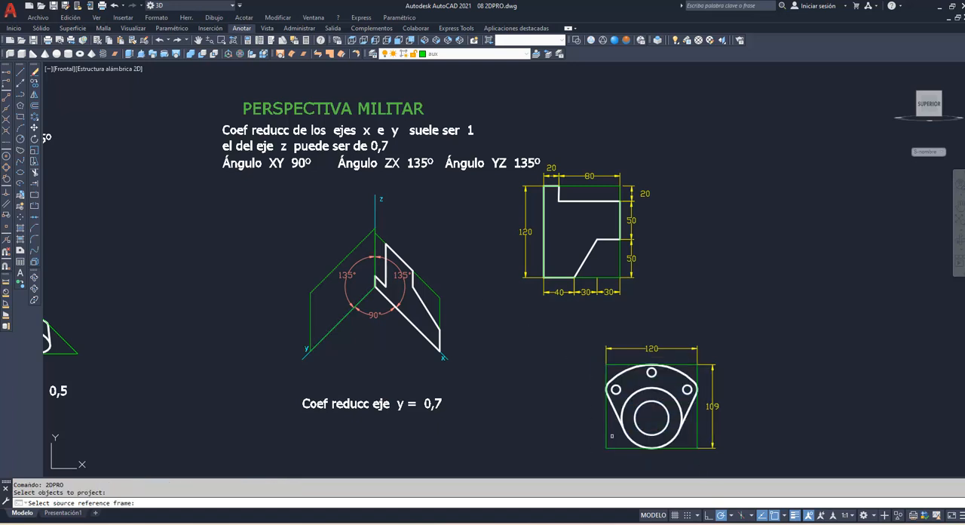
click(606, 437)
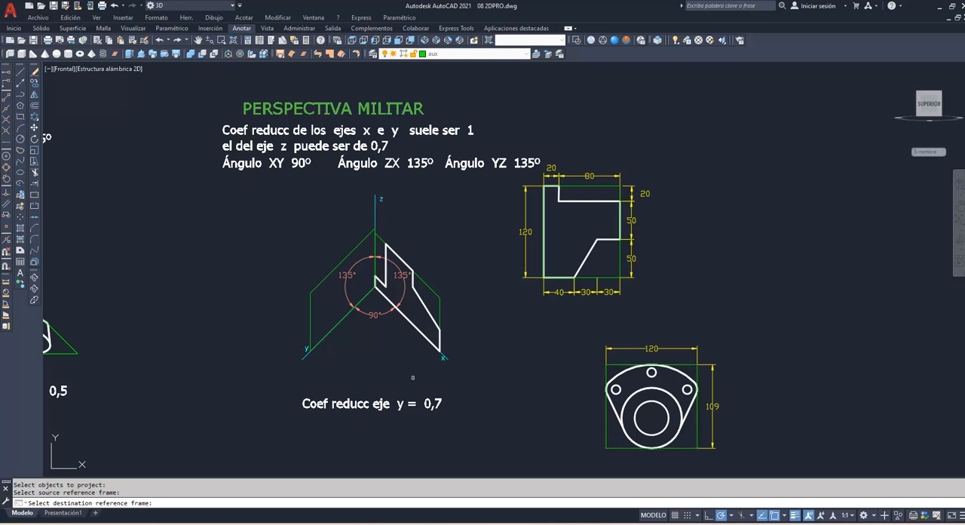
click(307, 319)
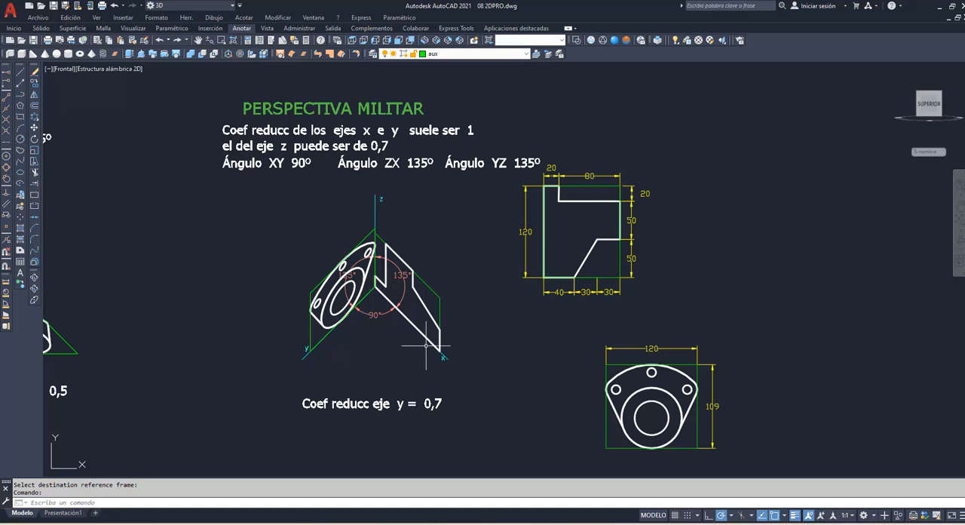
Step: Draw a closed polyline frame from the second military perspective's origin, 120 along x, 70 vertically and 120 back parallel to x
click(959, 218)
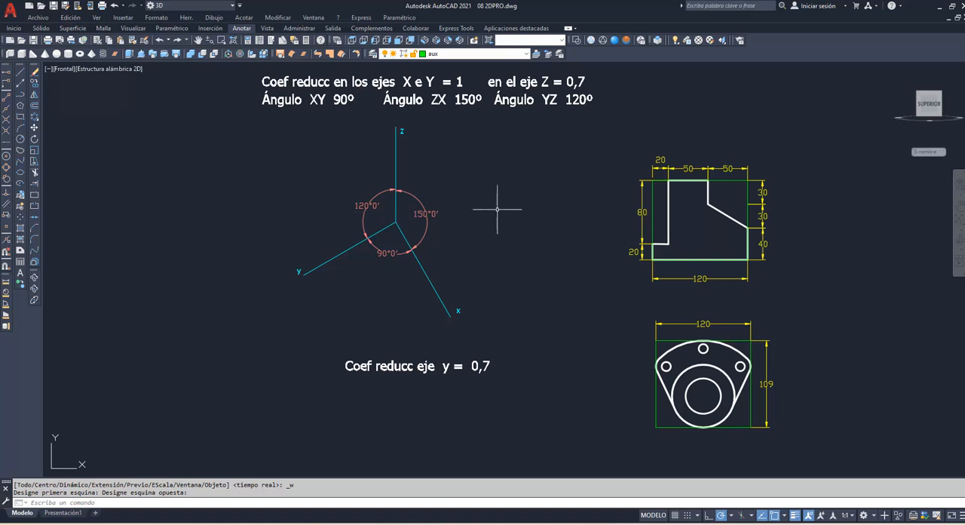
text(pol)
key(Return)
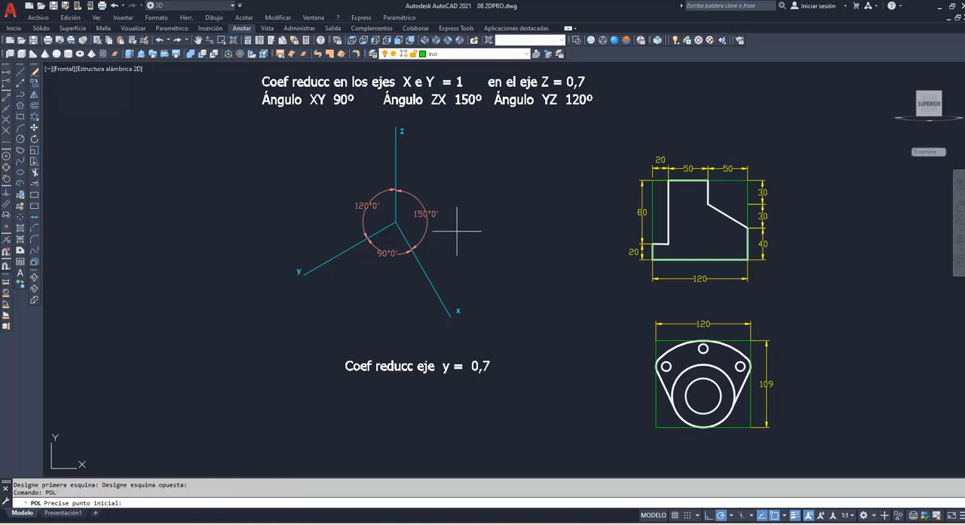
click(395, 223)
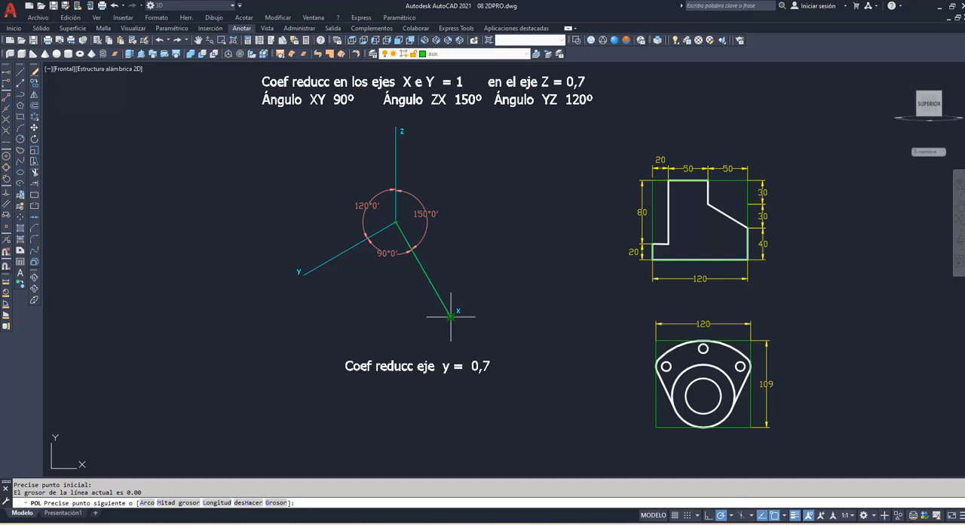
text(120)
key(Return)
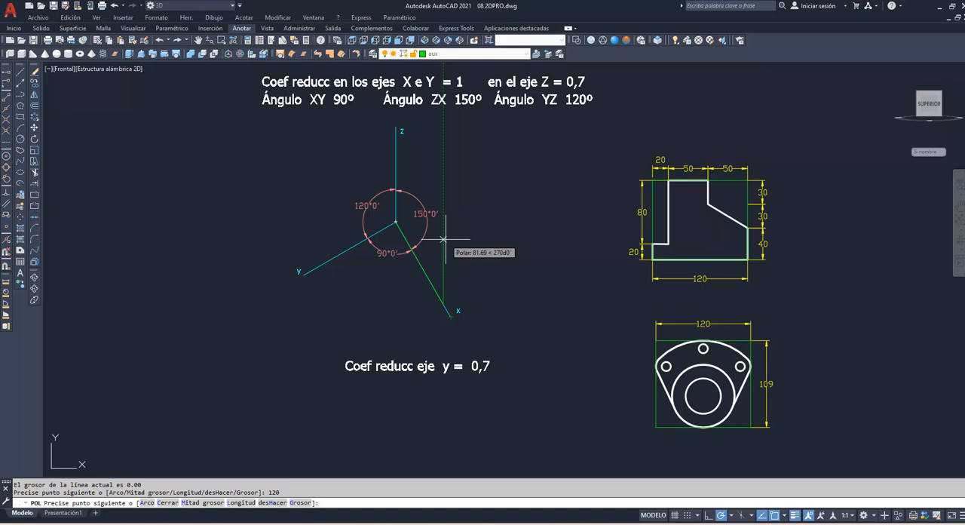
text(70)
key(Return)
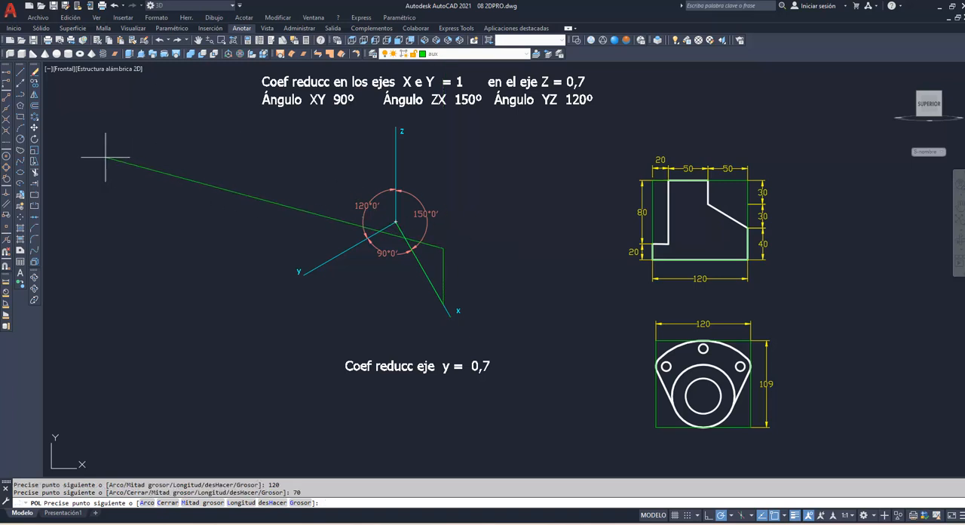
click(7, 206)
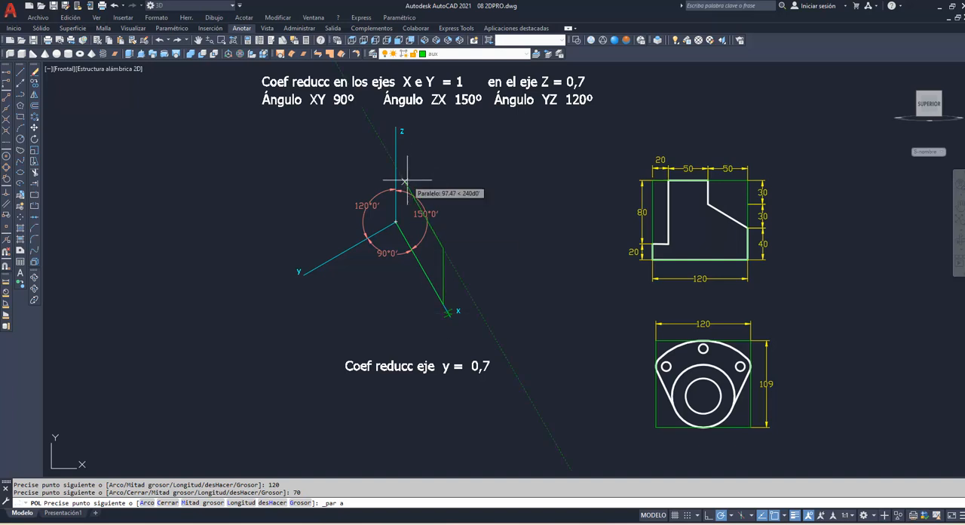
text(120)
key(Return)
text(c)
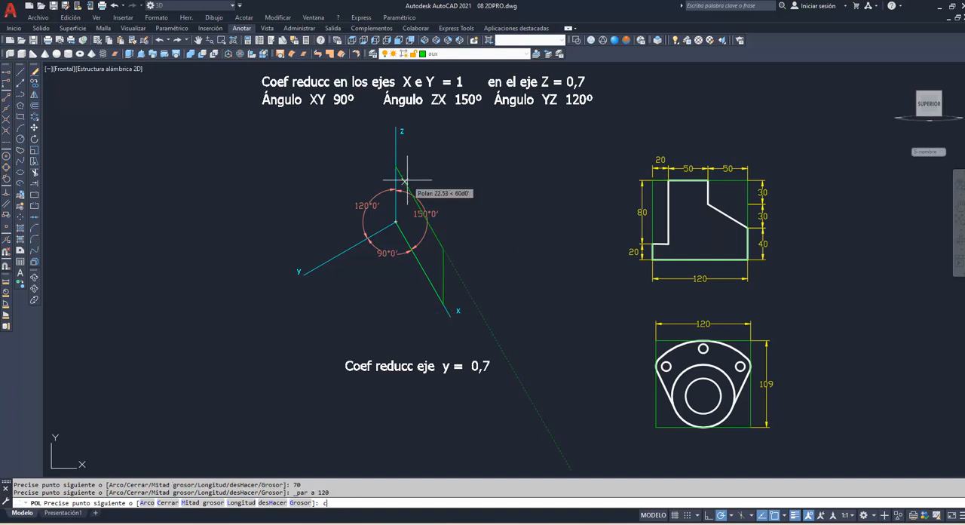
key(Return)
Step: Try to project the unrotated stepped profile using 2DPRO from its green bounding rectangle onto the new zx frame, and undo the projection
key(Return)
key(Escape)
text(2DPr)
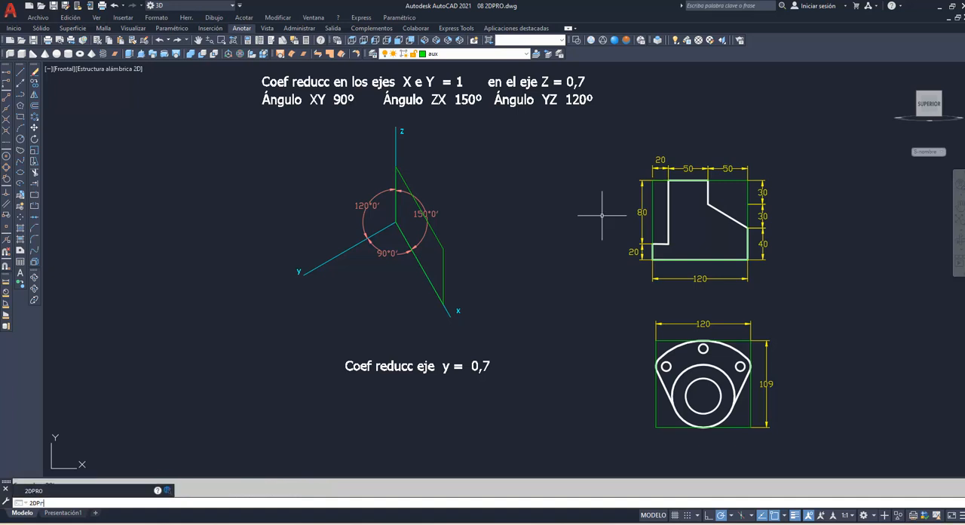
text(o)
key(Return)
click(667, 224)
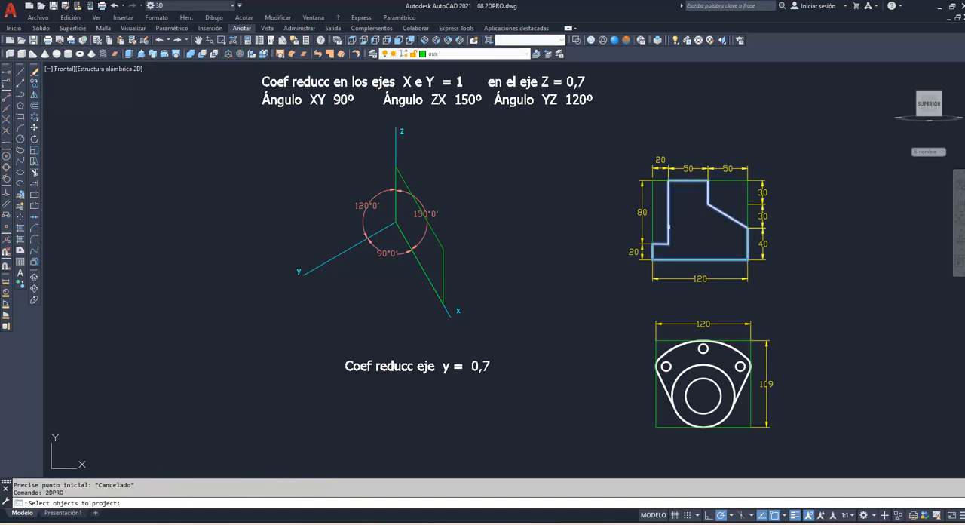
key(Return)
click(652, 220)
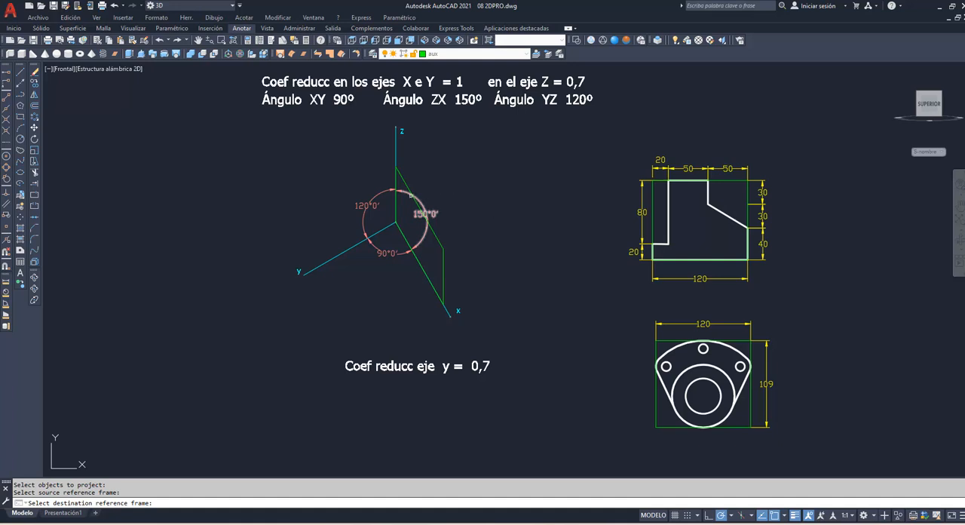
click(416, 190)
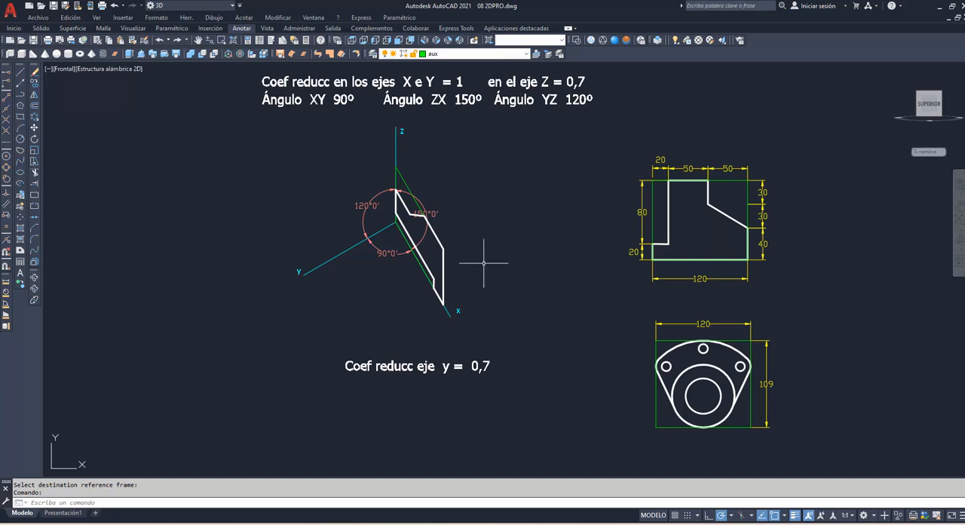
text(h)
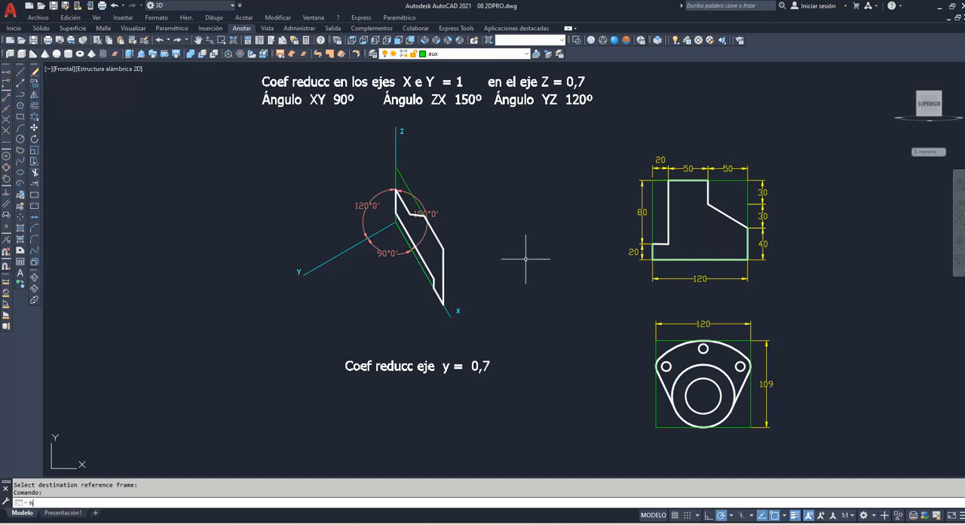
key(Return)
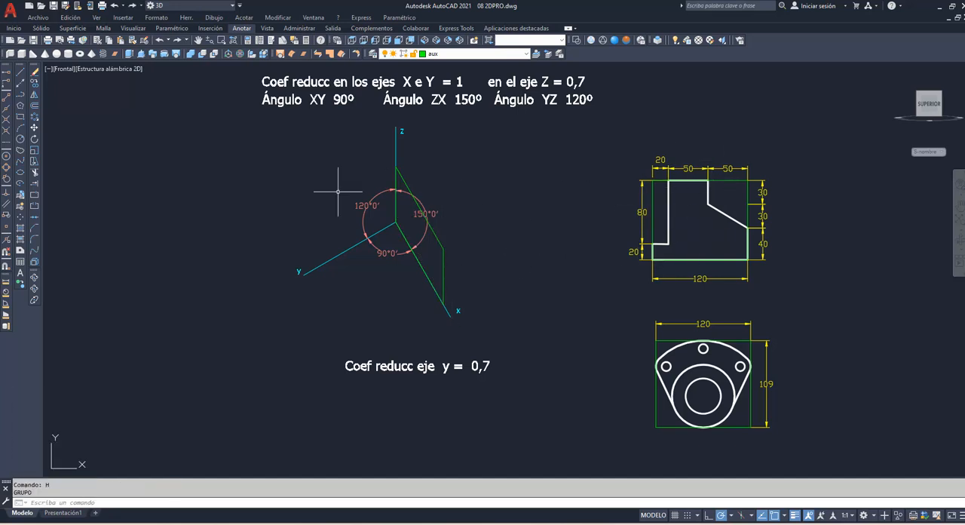
Step: Rotate the stepped profile with its rectangle and dimensions 90° clockwise about its upper-left corner and project it onto the zx frame using 2DPRO
click(34, 141)
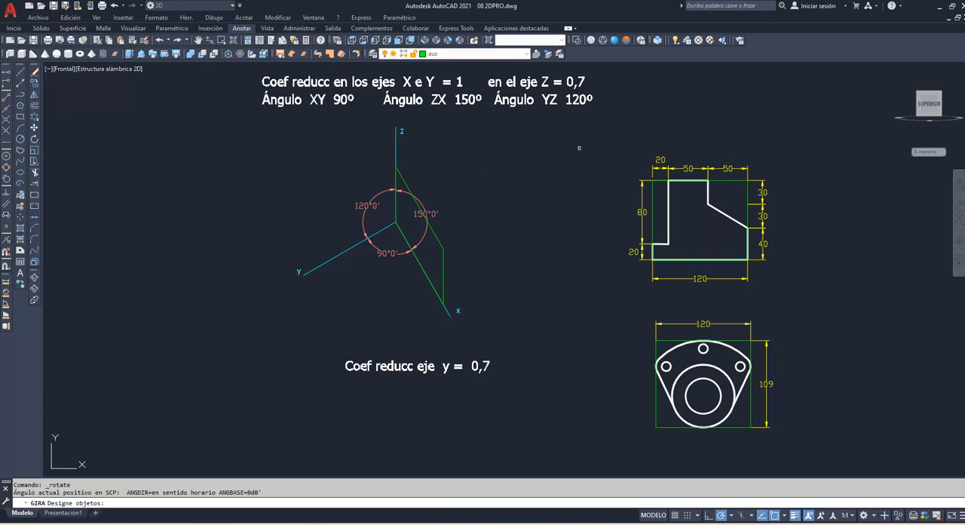
click(623, 145)
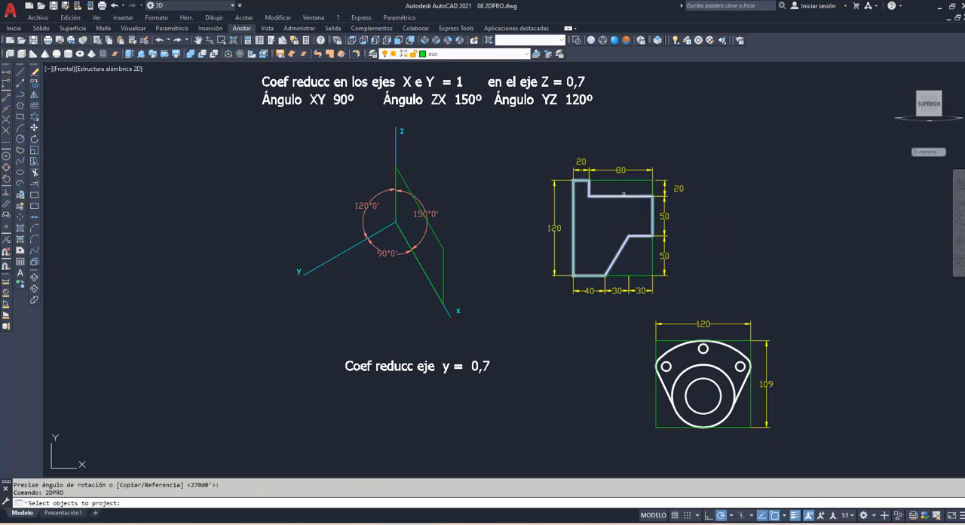
click(624, 195)
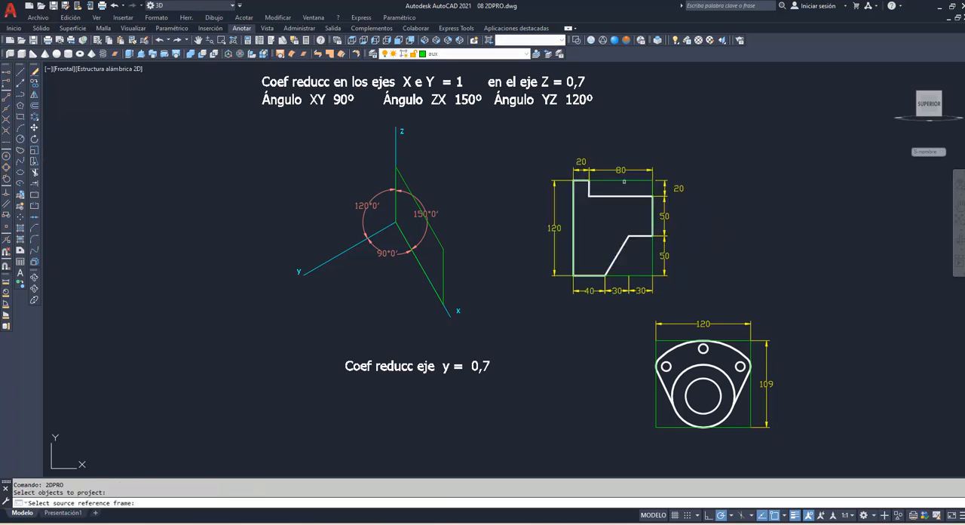
click(621, 180)
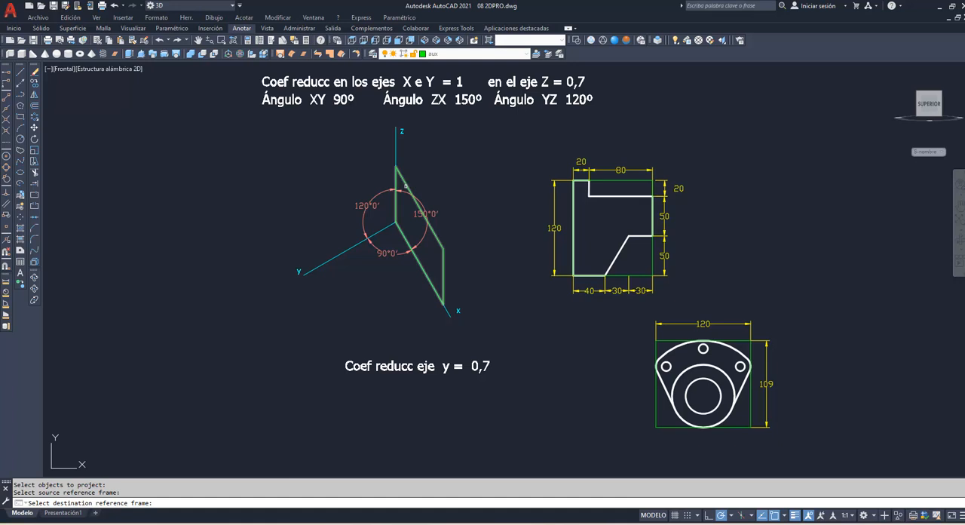
click(406, 186)
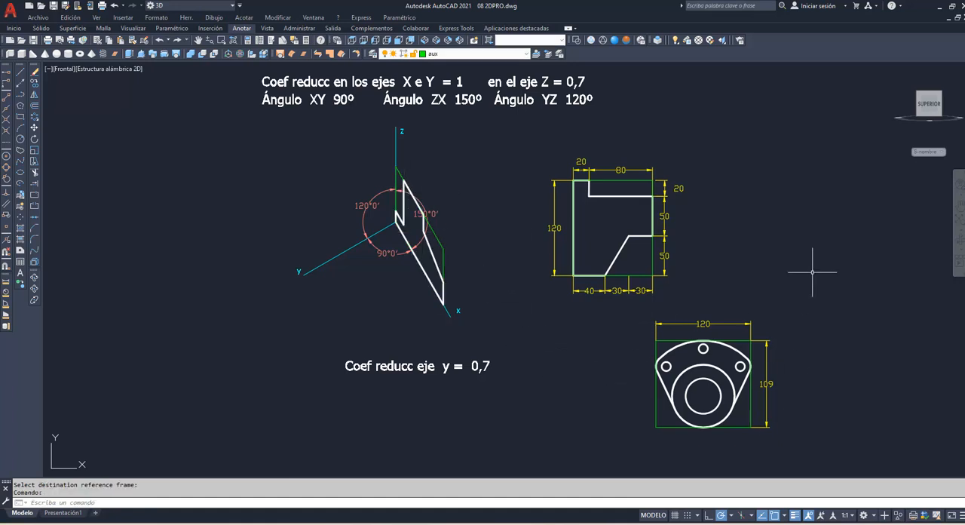
Step: Draw a closed polyline frame from the same origin, 120 along y, 76.3 vertically and 120 back parallel to y
text(pol)
key(Return)
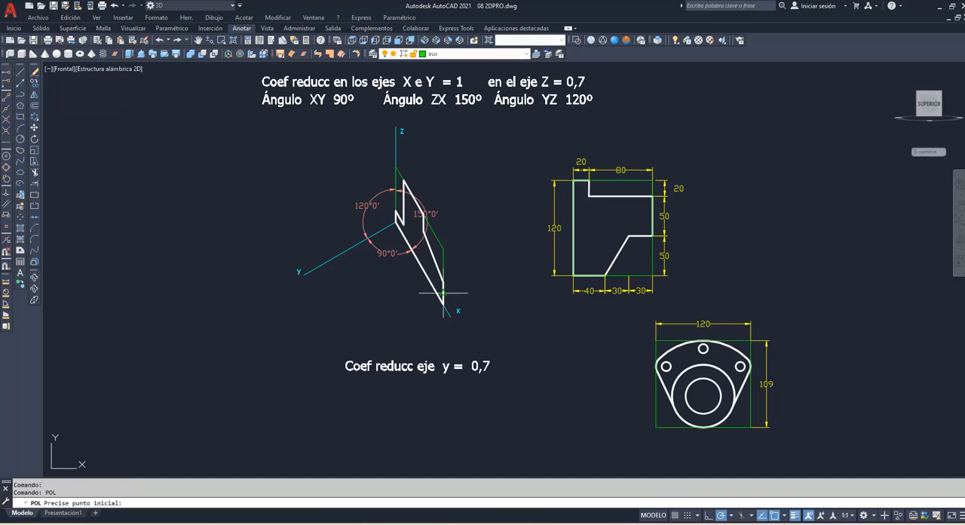
click(394, 221)
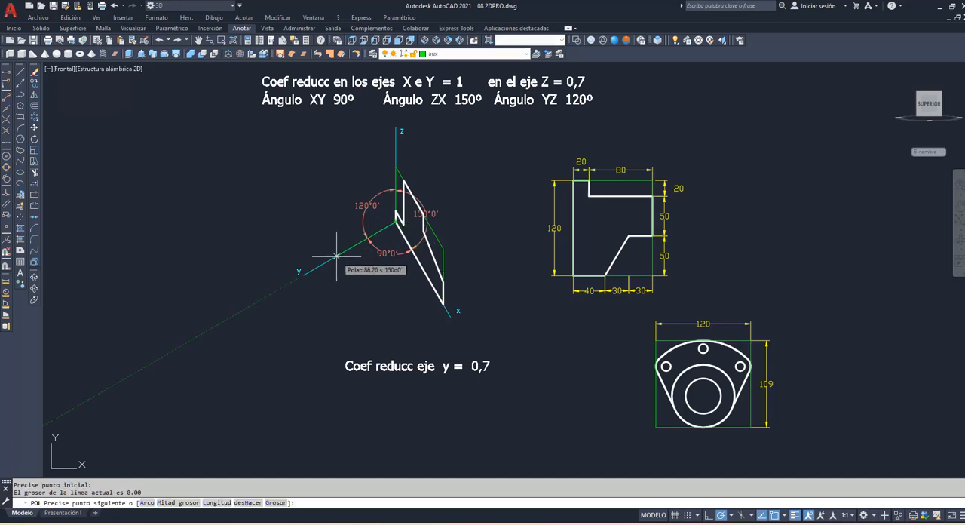
text(120)
key(Return)
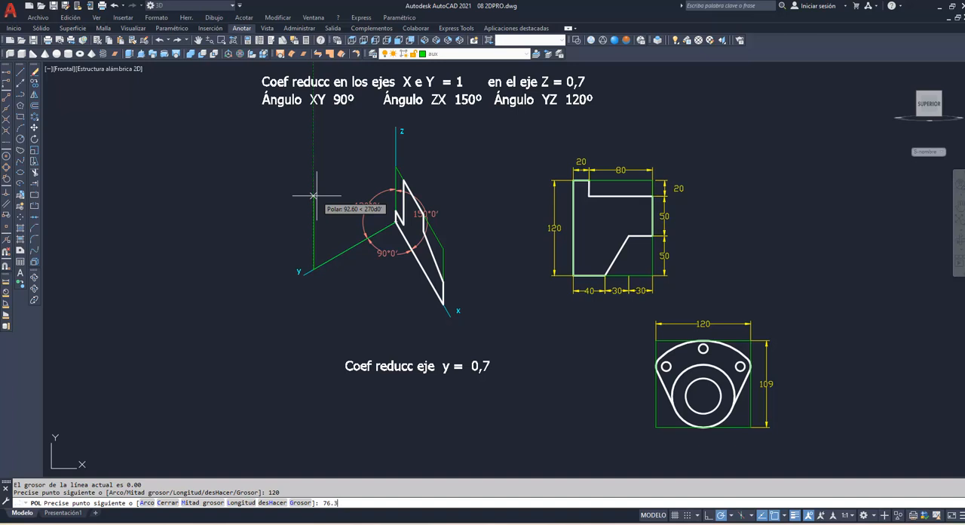
key(Return)
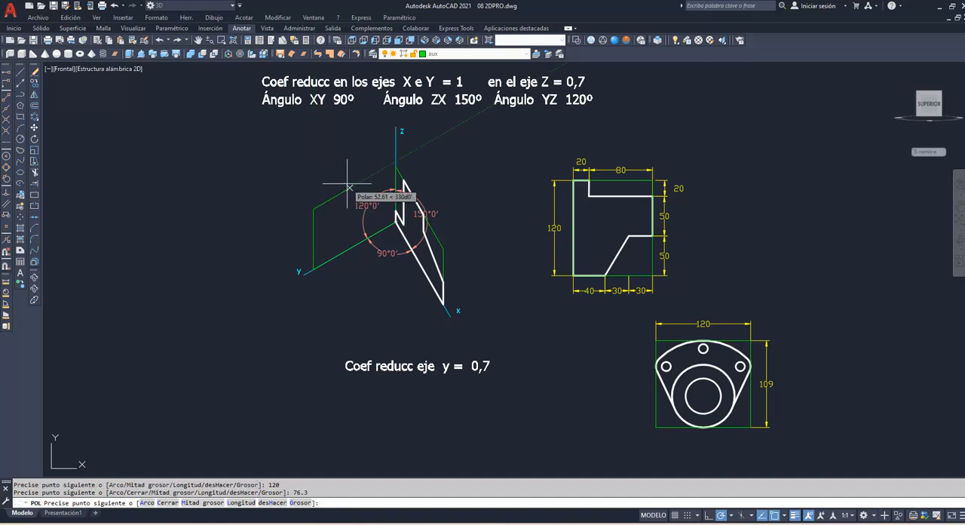
click(6, 203)
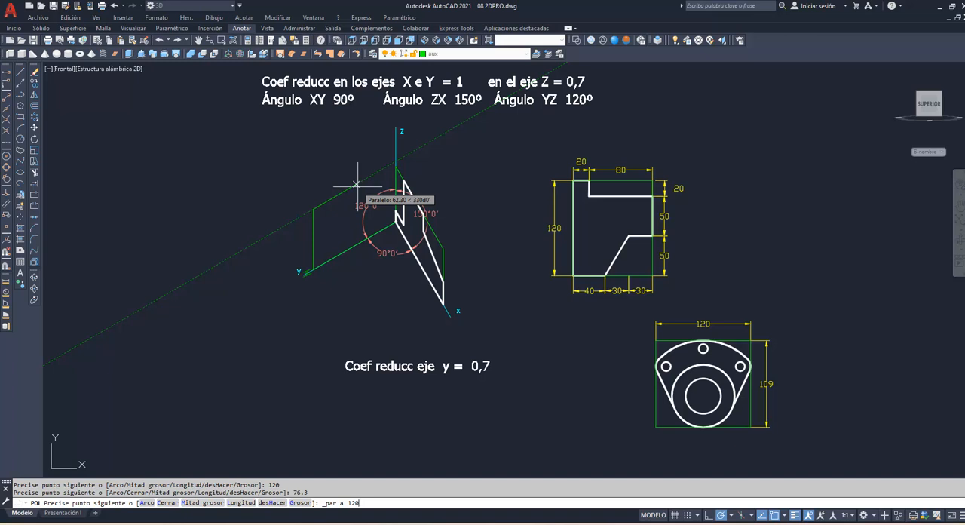
text(120)
key(Return)
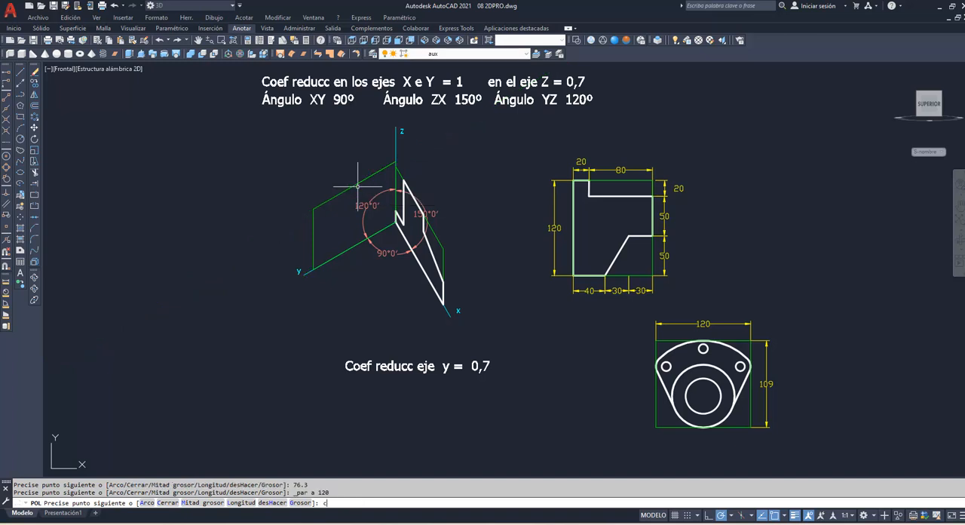
text(c)
key(Return)
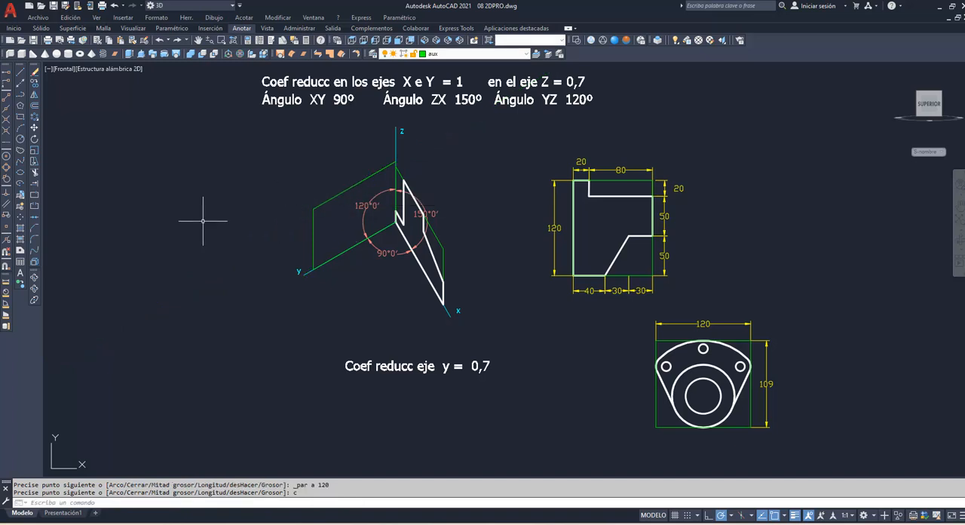
Step: Project the flange figure with its holes using 2DPRO, from its green bounding rectangle onto the second military perspective's yz frame
text(2Dpro)
key(Return)
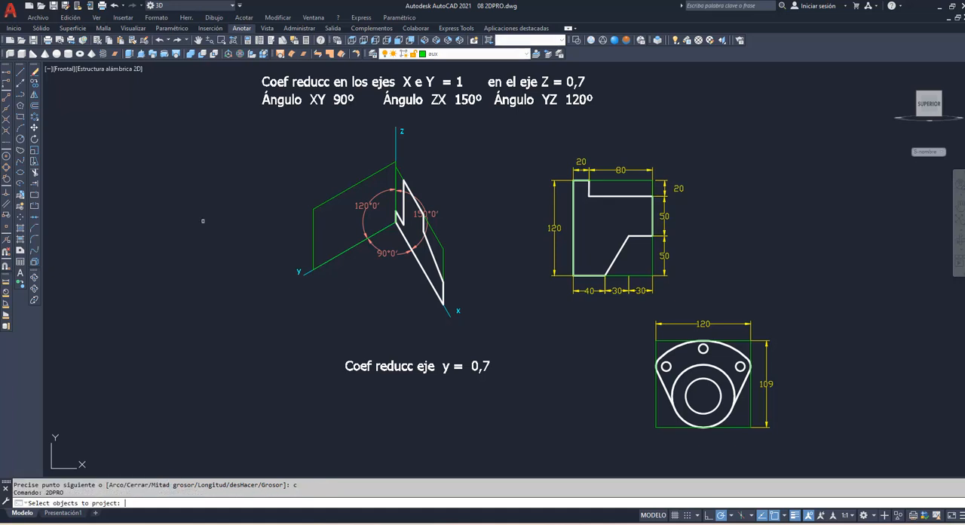
click(637, 329)
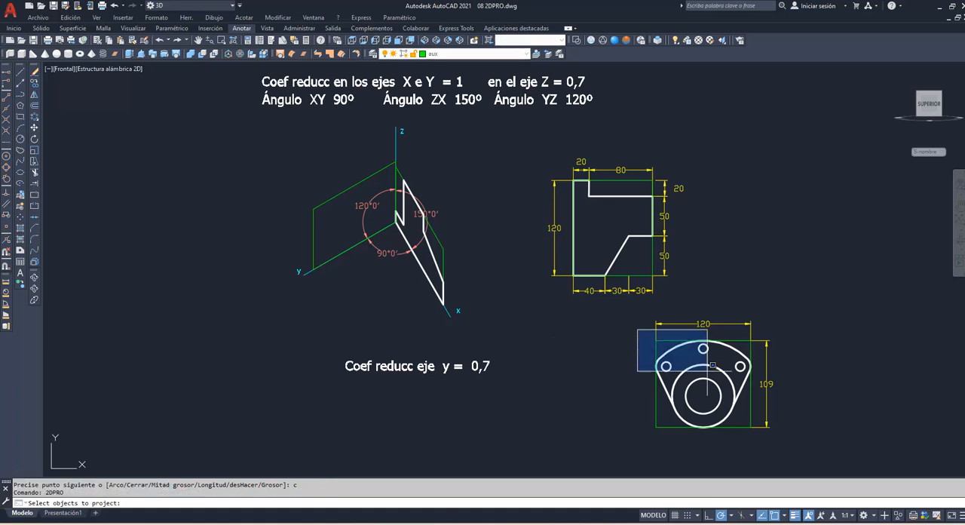
click(754, 443)
key(Return)
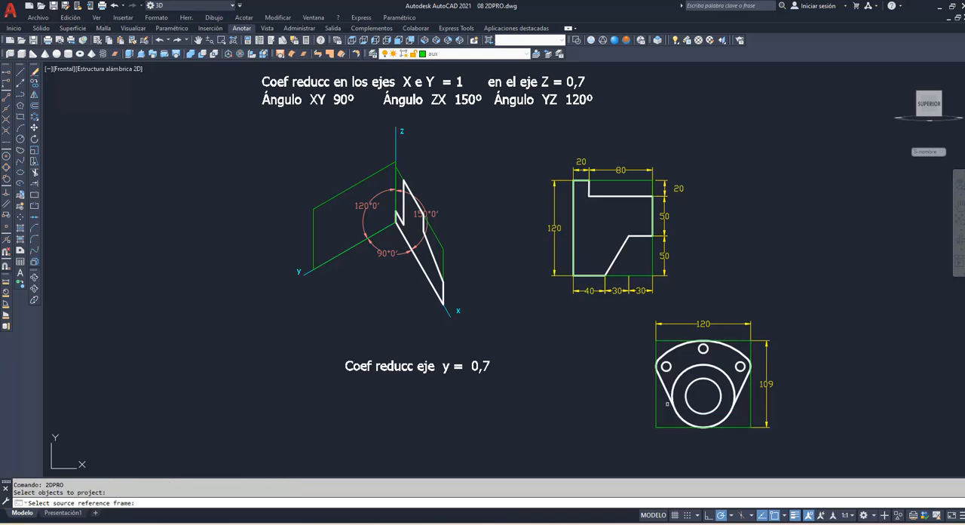
click(657, 407)
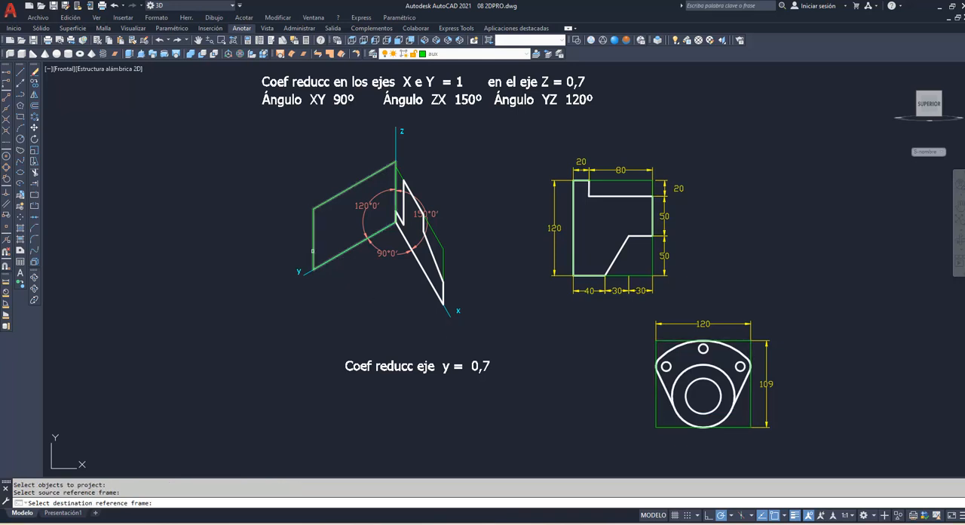
click(313, 251)
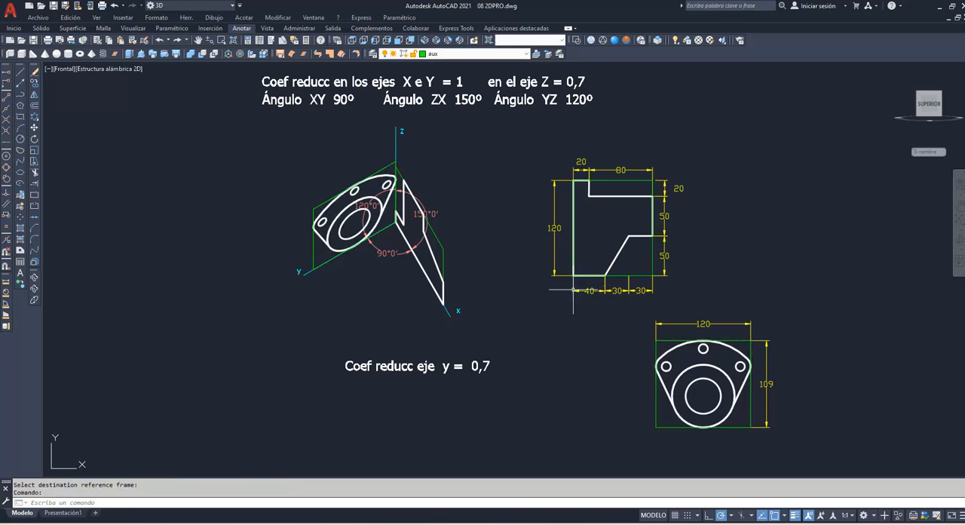
Step: Fit the complete set of axonometric, cavalier and military perspectives with their source figures in the view for review
middle_click(566, 251)
scroll(504, 225, down, 3)
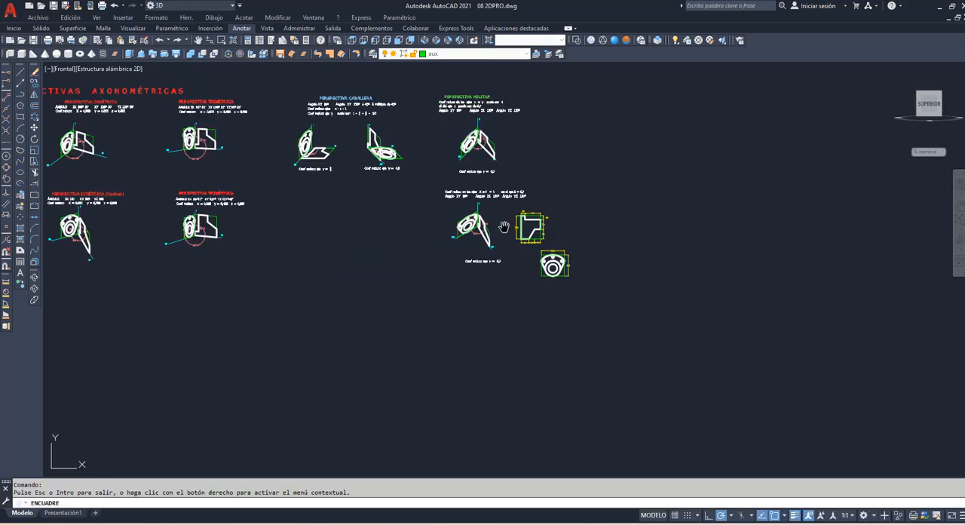
mouse_move(332, 200)
middle_down()
mouse_move(416, 243)
mouse_move(572, 252)
middle_up()
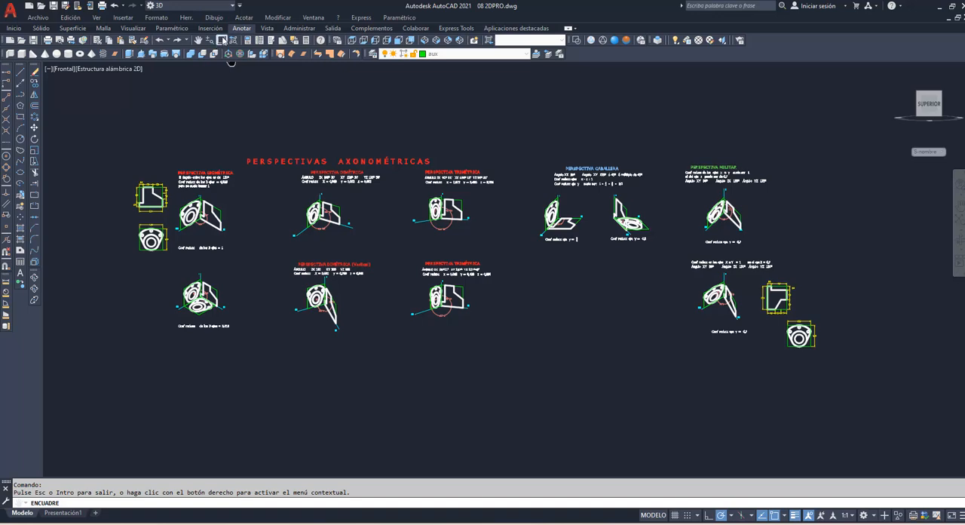
click(222, 40)
click(124, 152)
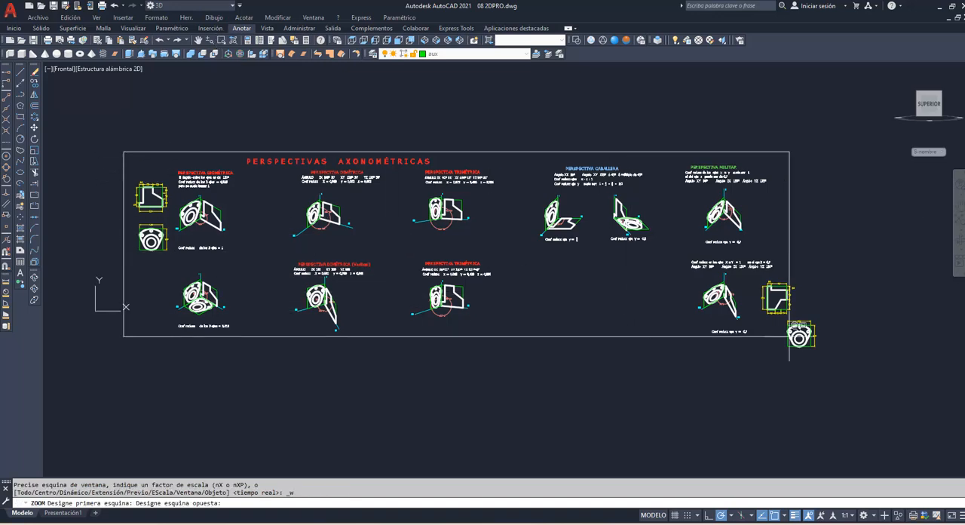
click(833, 353)
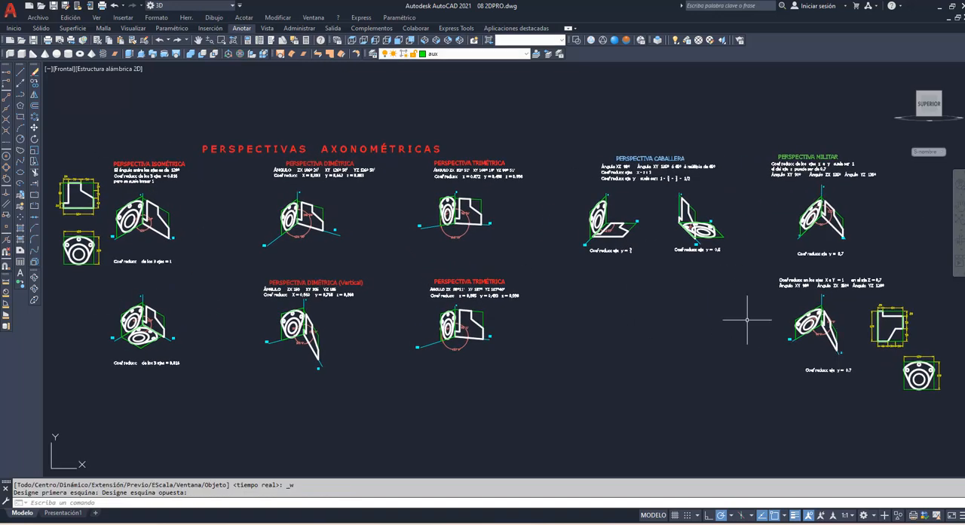